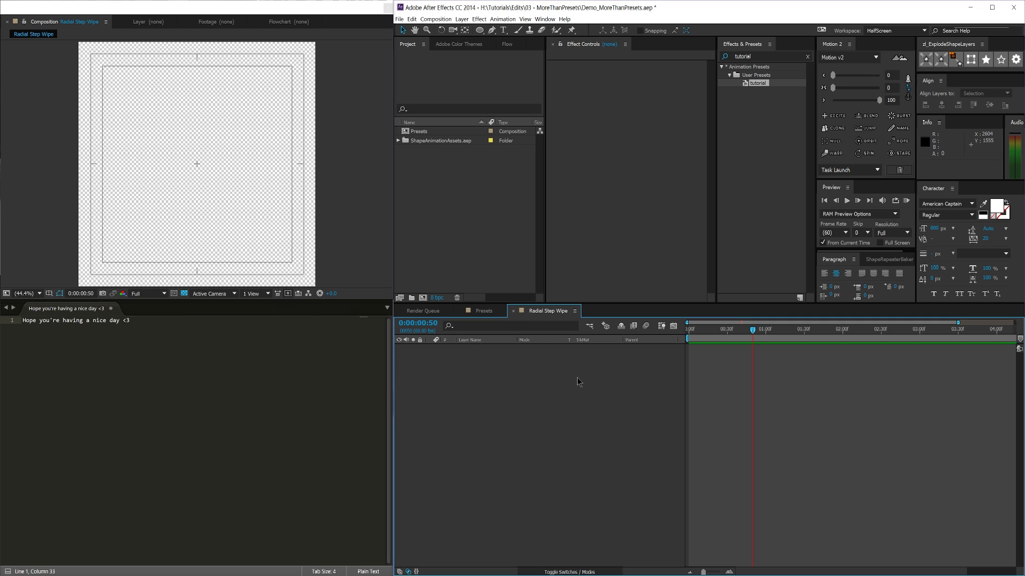
Create a text layer reading 'test' and drag it to the centre of the composition
key("ctrl+t")
left_click(152, 178)
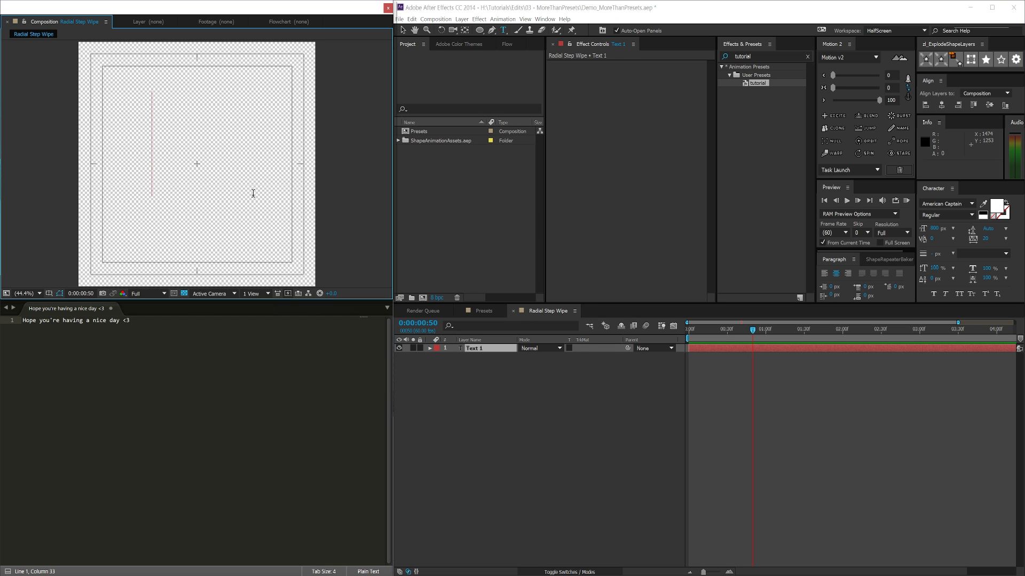
type("teste")
key("KP_Enter")
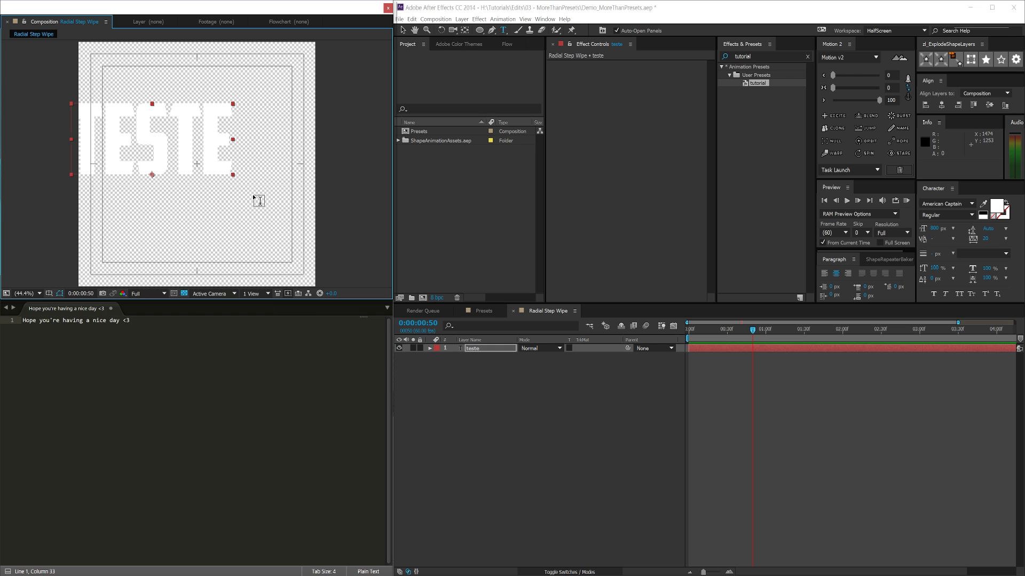
key("v")
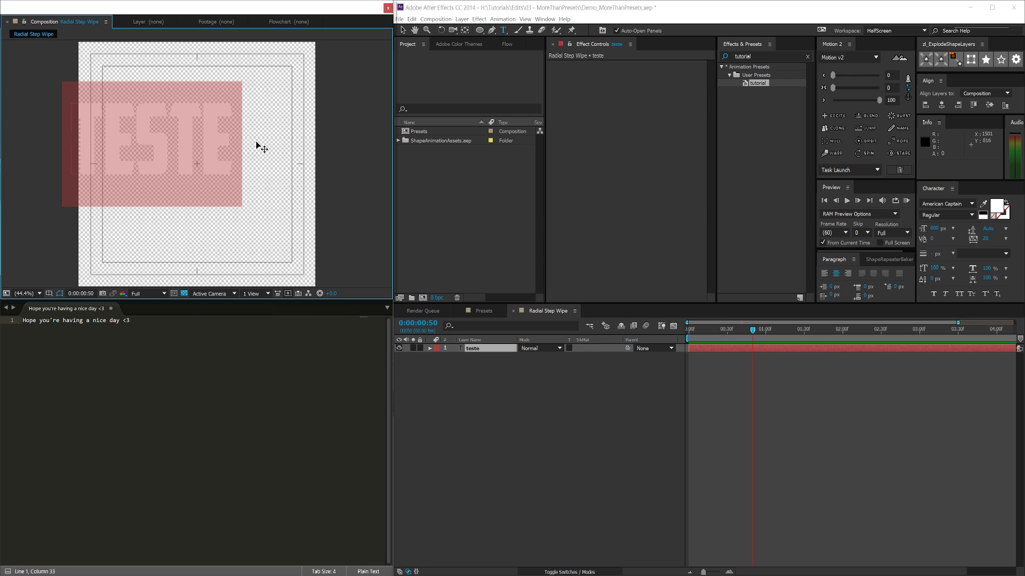
key("BackSpace")
key("KP_Enter")
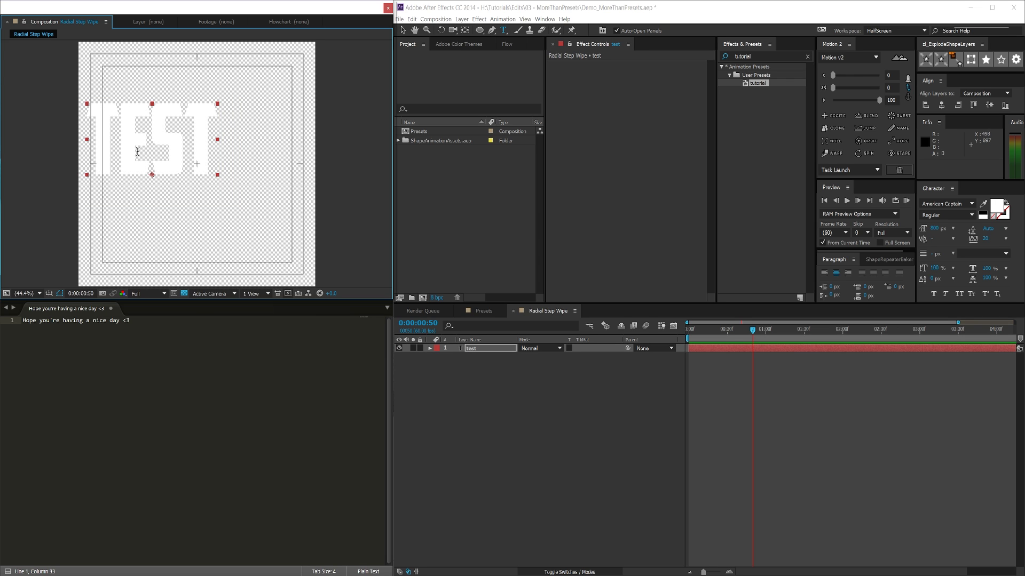
left_click_drag(144, 151, 189, 174)
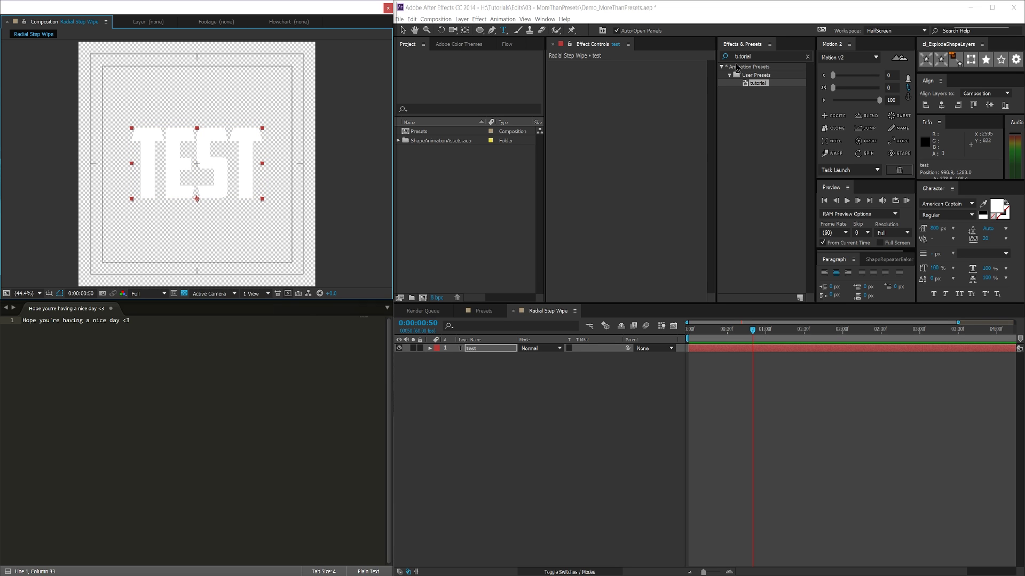
Search for Drop Shadow and apply it to the test text layer
left_click(768, 56)
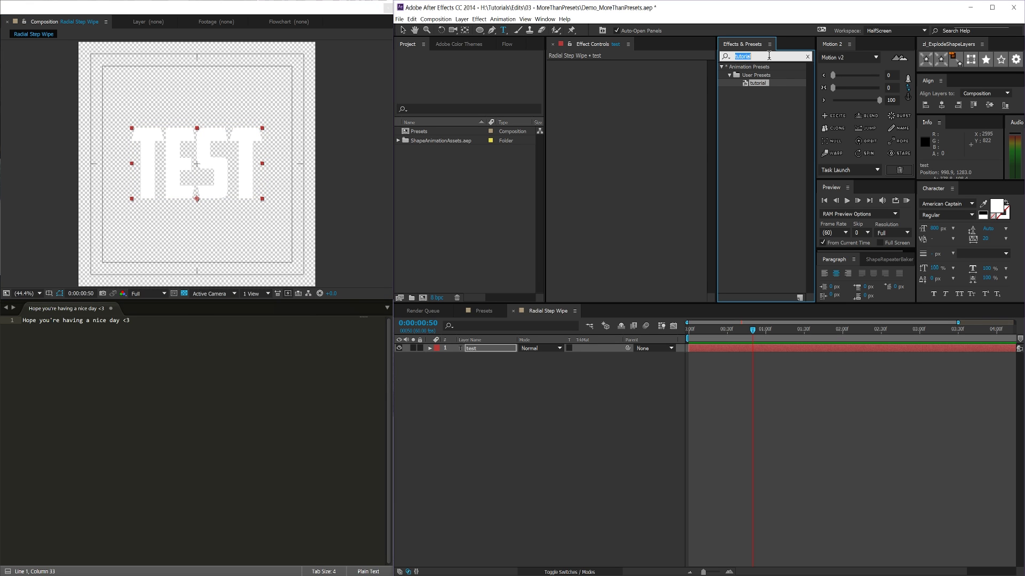
type("drop shadow")
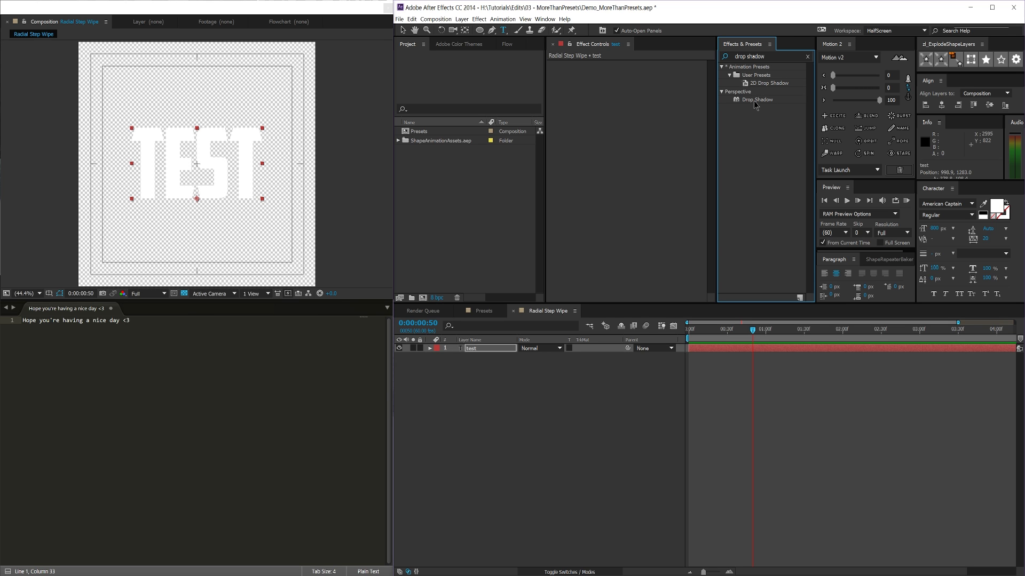
left_click_drag(755, 104, 491, 354)
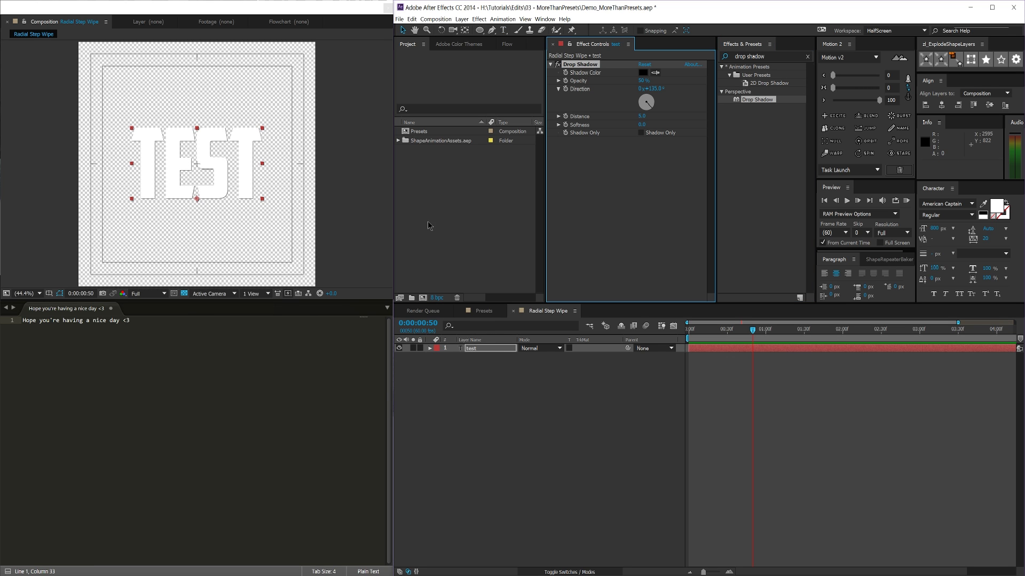
Set the shadow to 180° direction, 32 distance and 18% opacity
left_click(645, 107)
left_click_drag(649, 116, 663, 115)
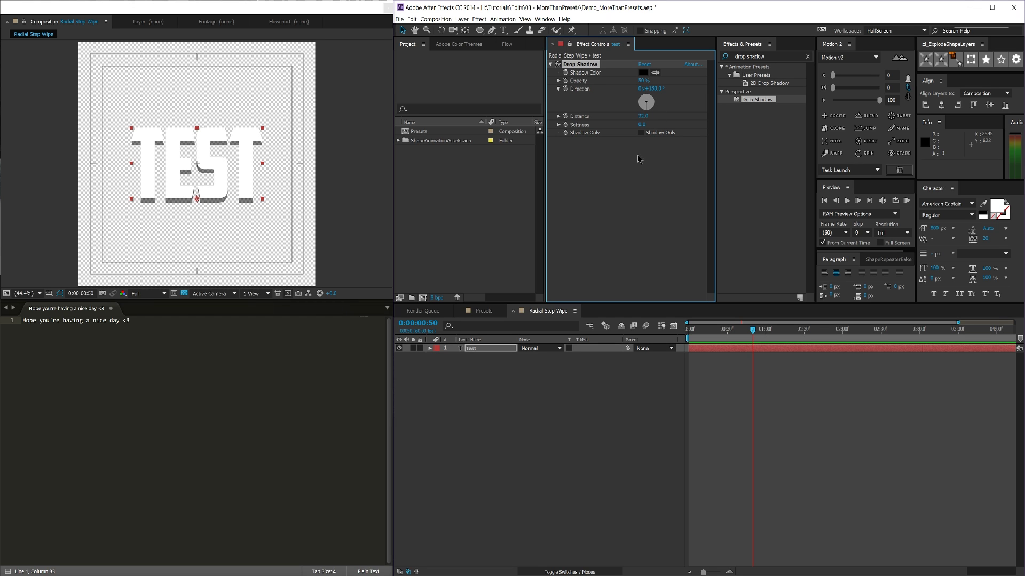
left_click(643, 81)
type("18")
key("Return")
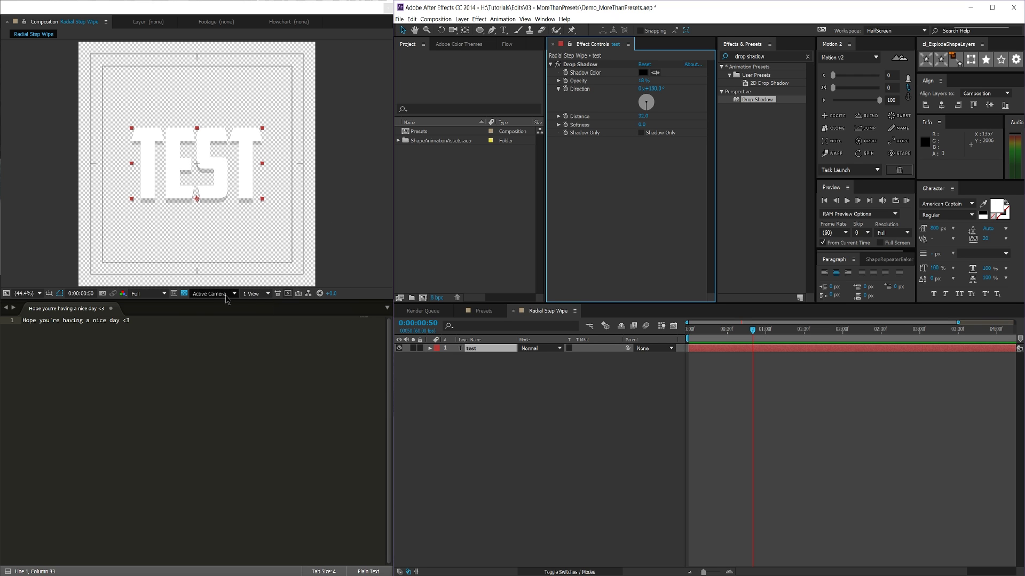
Toggle the transparency grid to check the shadow, then select the Drop Shadow effect
left_click(183, 294)
left_click(182, 297)
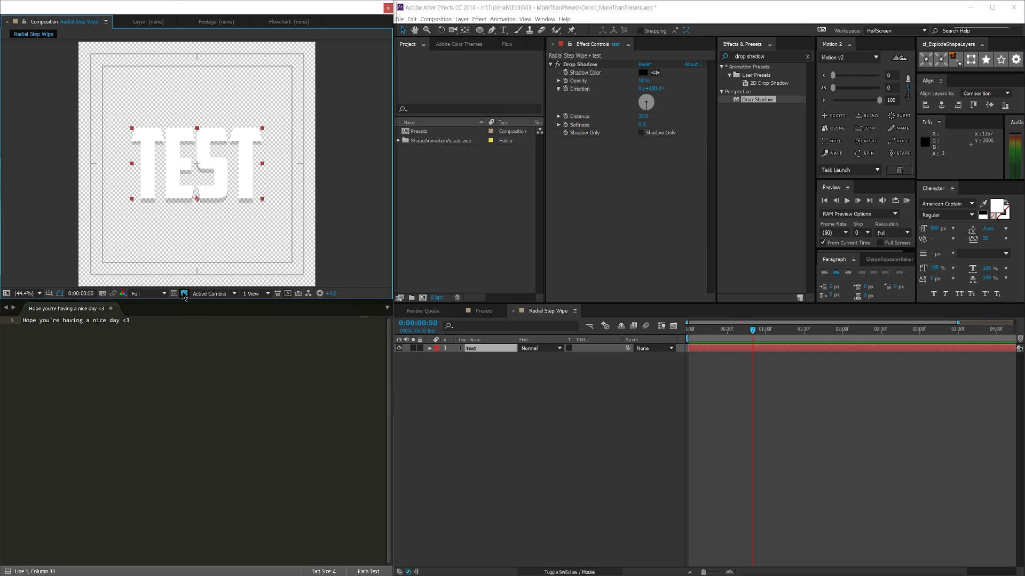
left_click(345, 210)
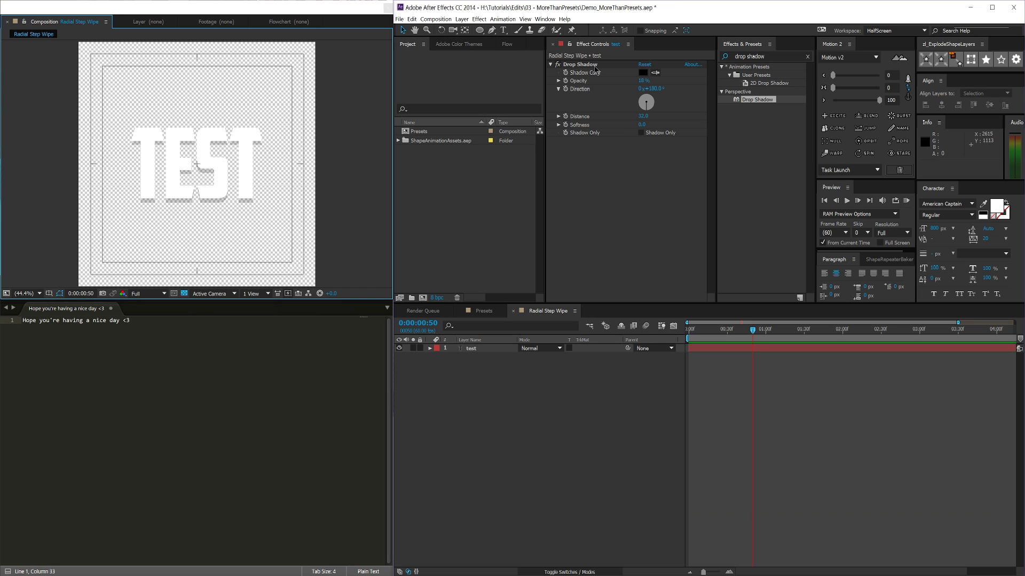
left_click(577, 65)
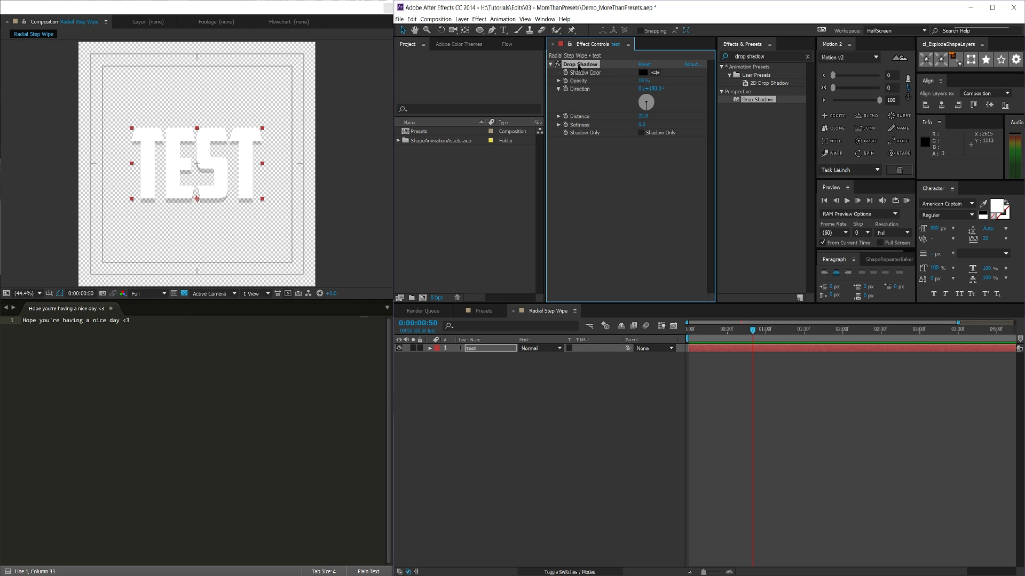
Rename the Drop Shadow effect to '2D Drop Shadow of Epicness'
key("Return")
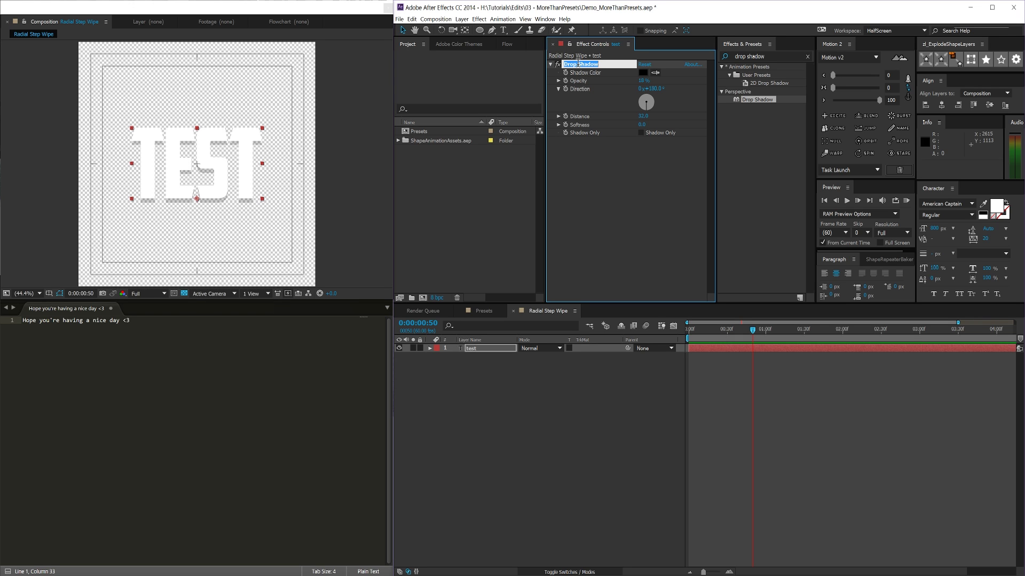
type("2D Drop Shadow of Epicness")
key("Return")
Save the renamed effect as the tutorial.ffx preset, replacing the existing one
left_click_drag(579, 67, 801, 302)
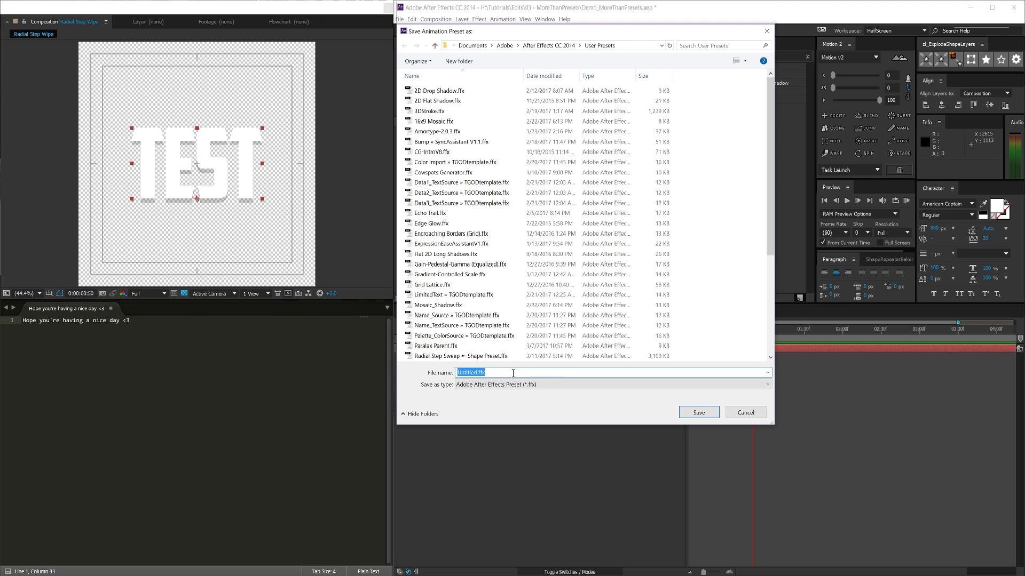
type("tutorial")
key("Return")
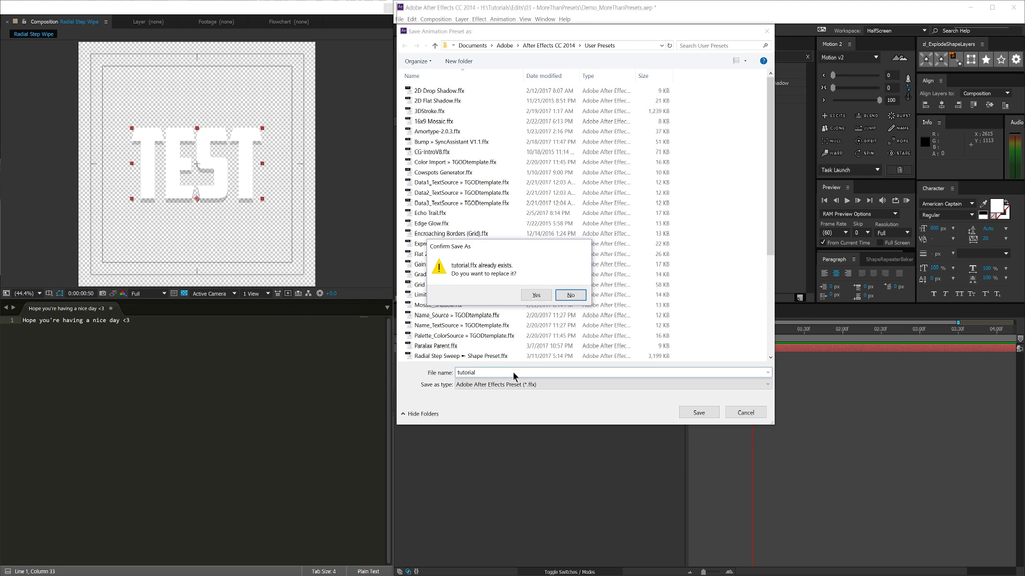
key("Left")
key("Return")
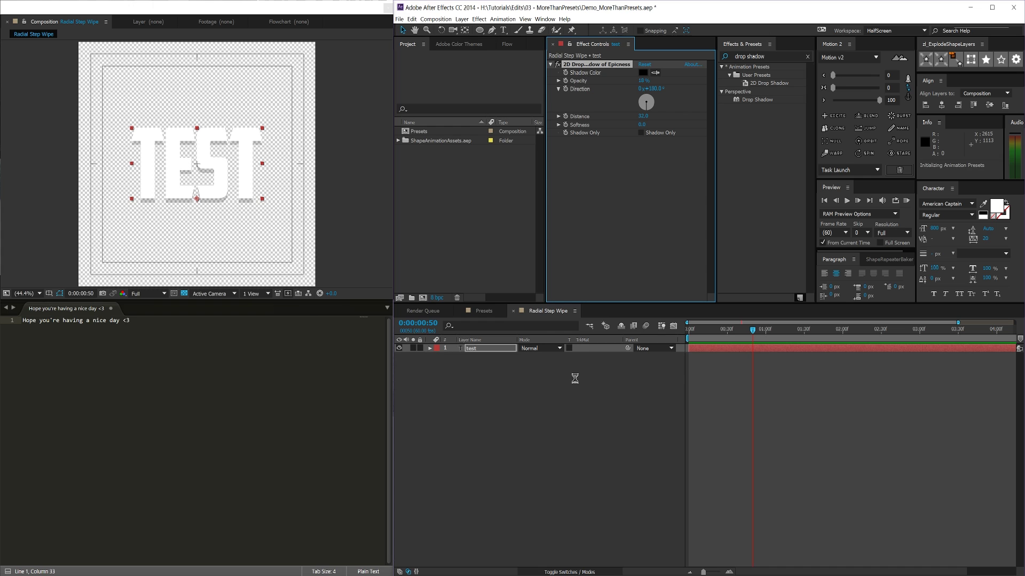
Delete the test layer and create a new text layer reading SDFAS
left_click(489, 349)
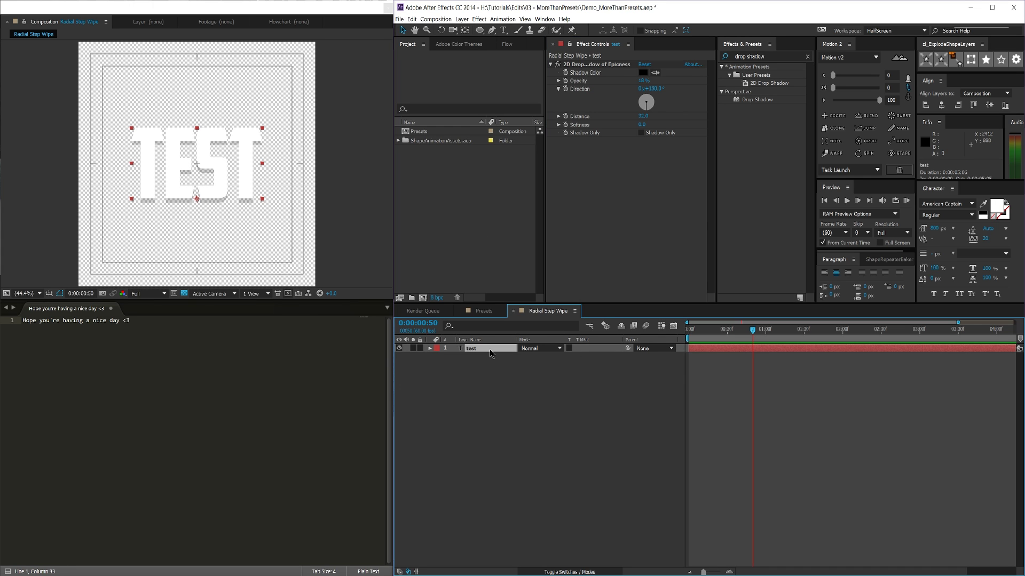
key("Delete")
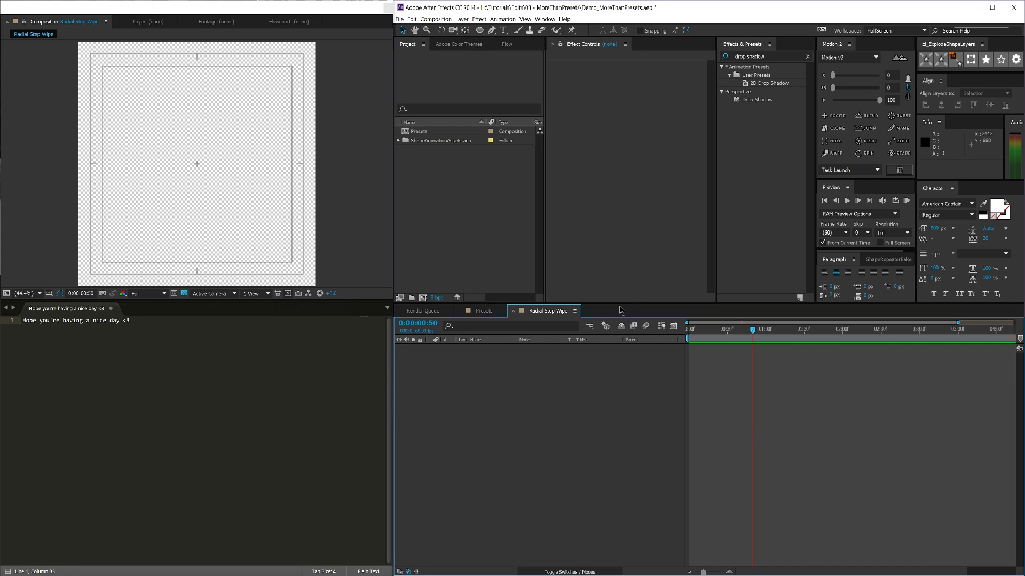
key("ctrl+t")
left_click(197, 166)
type("SDFAS")
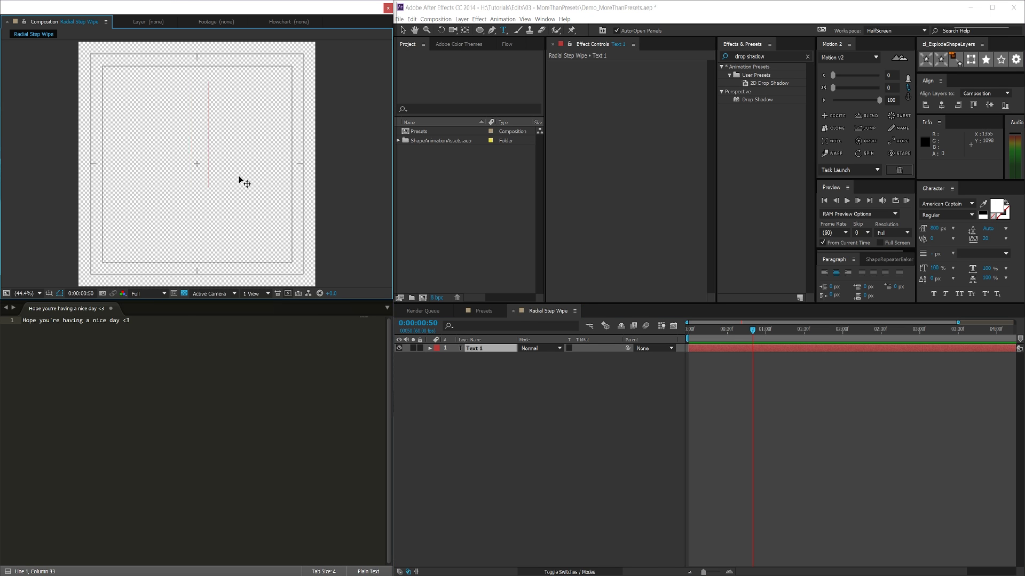
key("Escape")
left_click_drag(241, 135, 242, 167)
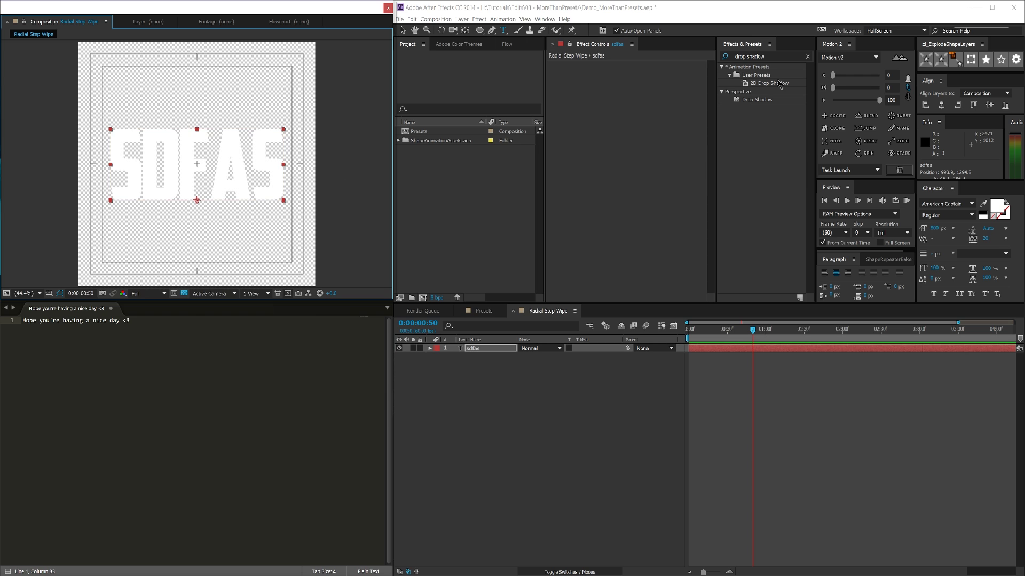
Find the tutorial user preset and apply it to the SDFAS layer
left_click(808, 57)
left_click(794, 56)
type("test")
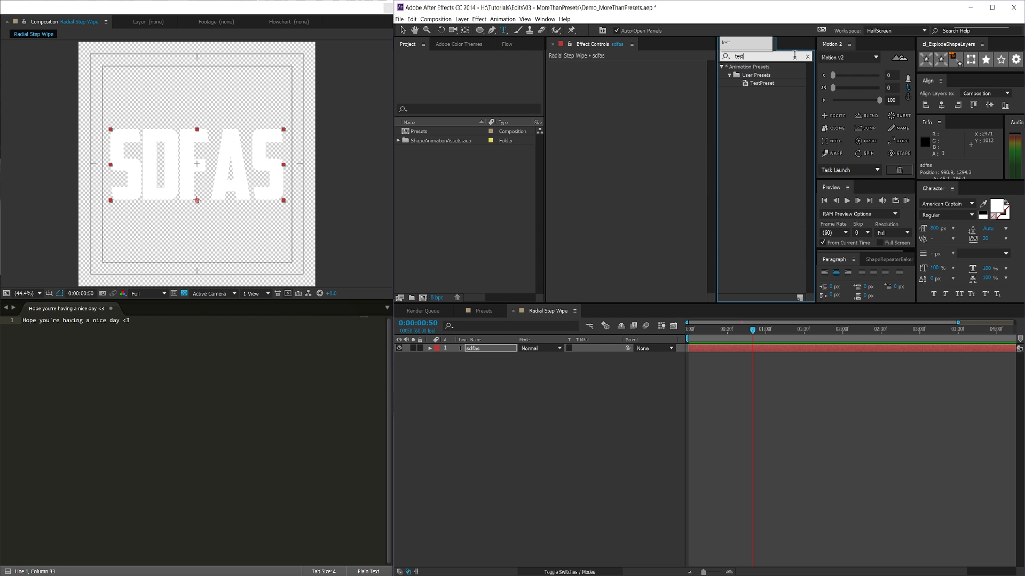
key("BackSpace")
key("BackSpace")
key("BackSpace")
key("BackSpace")
type("tutorial")
left_click_drag(769, 82, 766, 91)
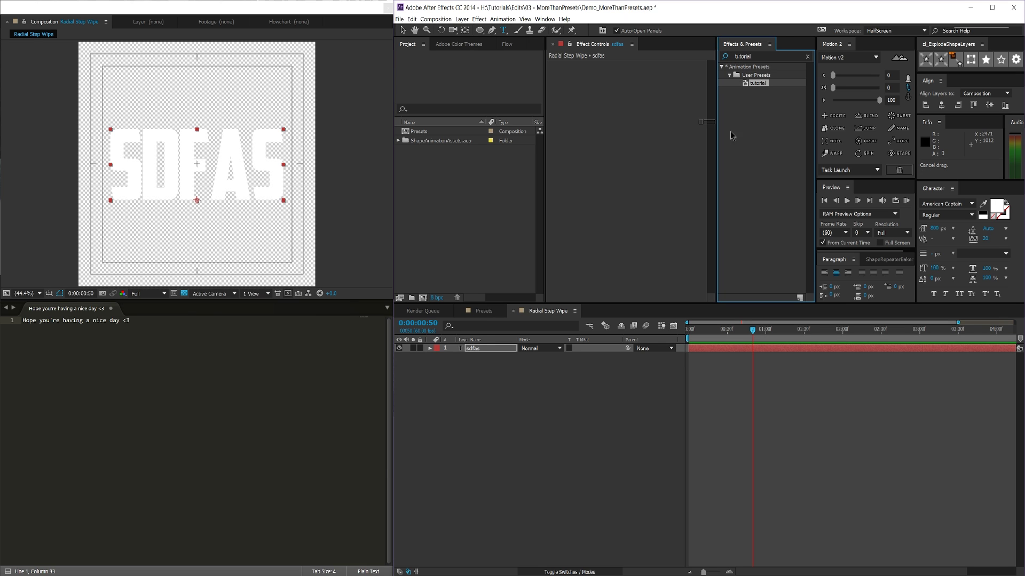
left_click_drag(731, 134, 494, 354)
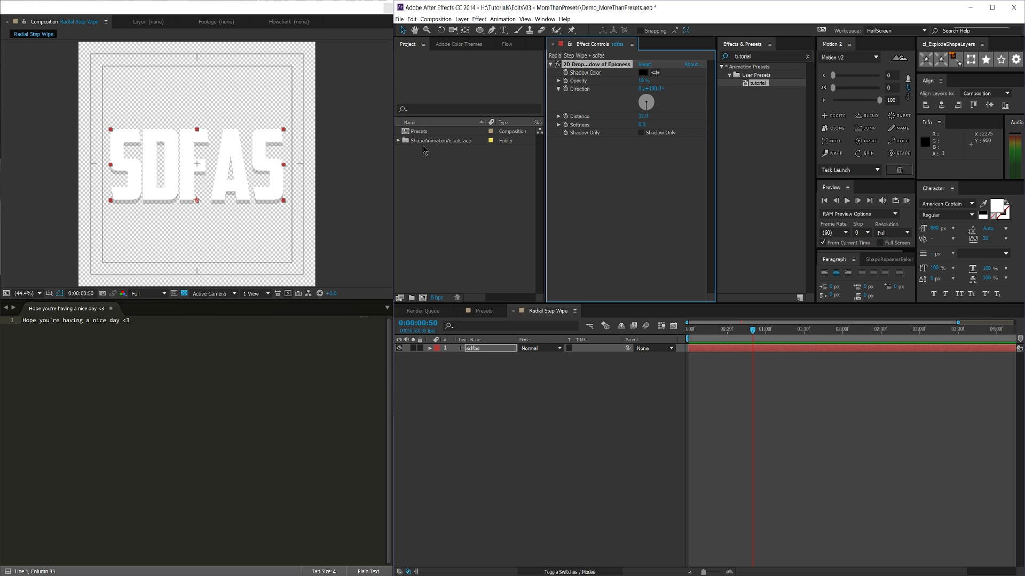
Undo the applied shadow preset and delete the SDFAS text layer
left_click(184, 188)
key("ctrl+z")
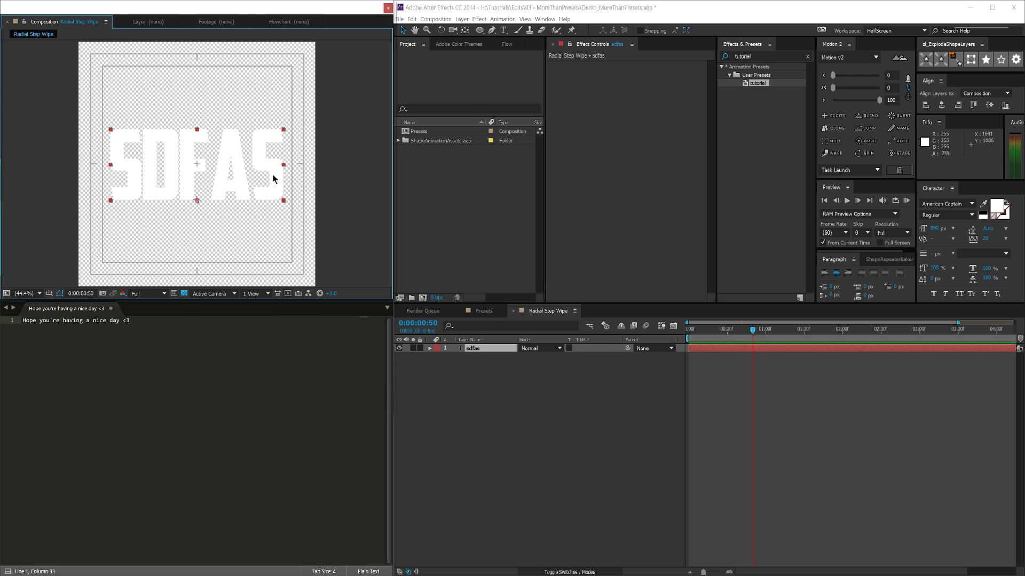
key("Delete")
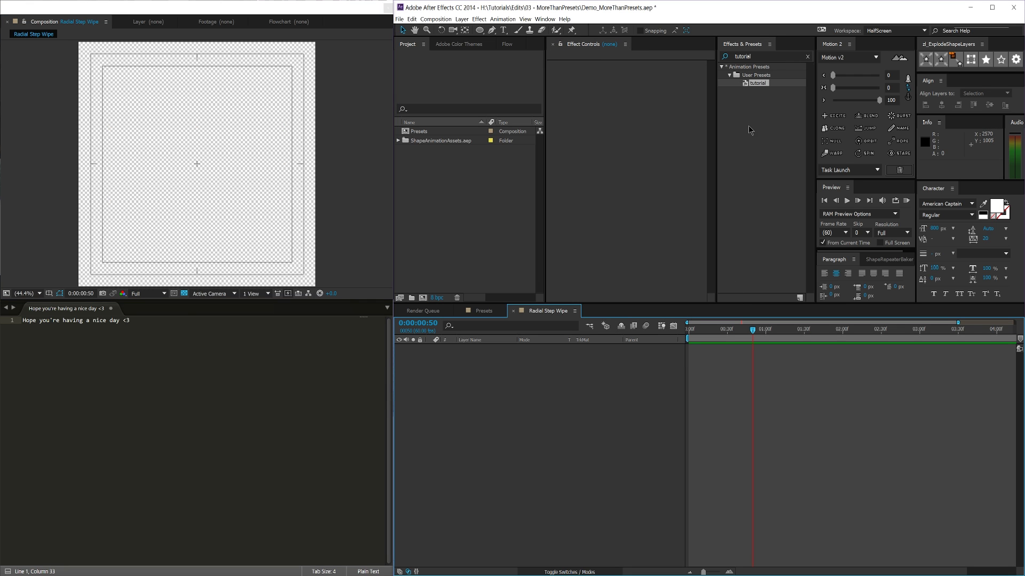
Search presets for 'radial' and select the Radial Step Wipe shape preset under User Presets
left_click(807, 56)
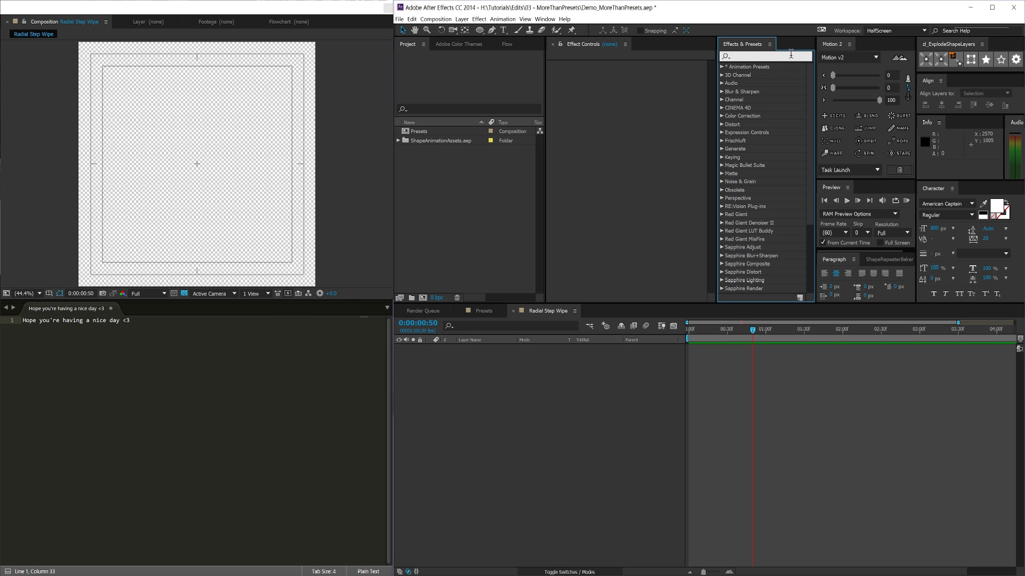
type("radial")
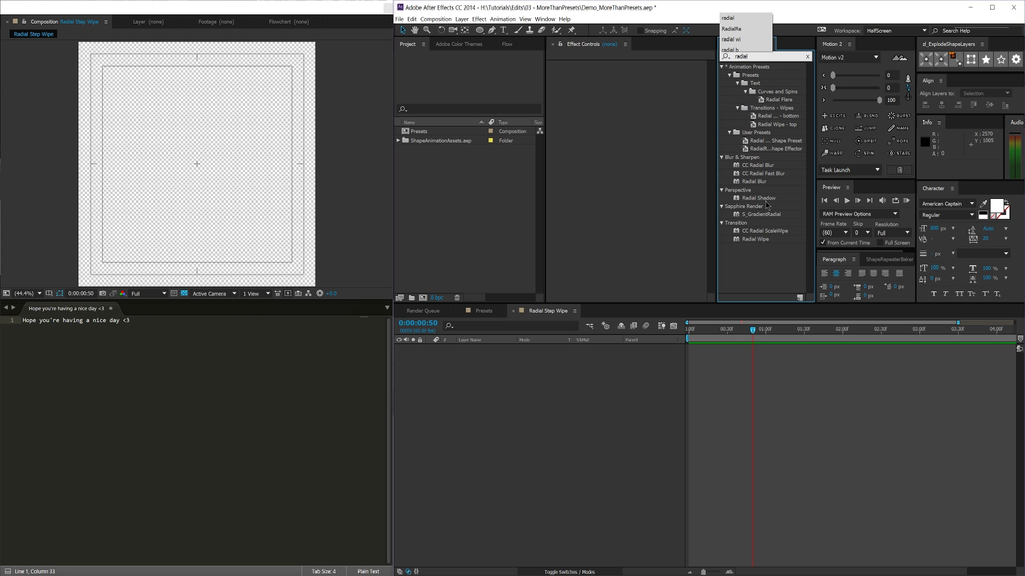
left_click(776, 142)
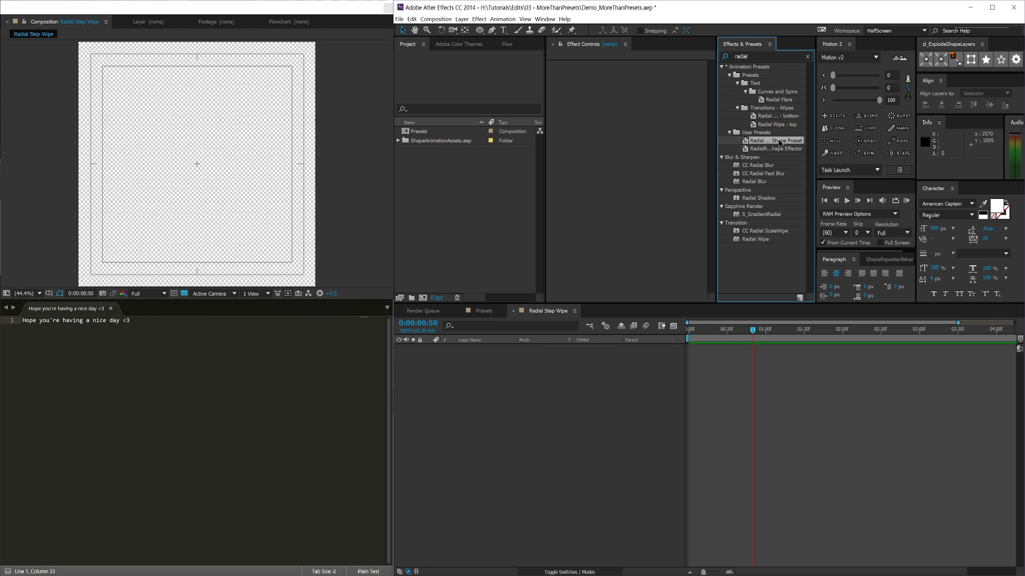
Apply the radial shape preset and rewind to 0:00:00:27 to view the wipe
double_click(779, 141)
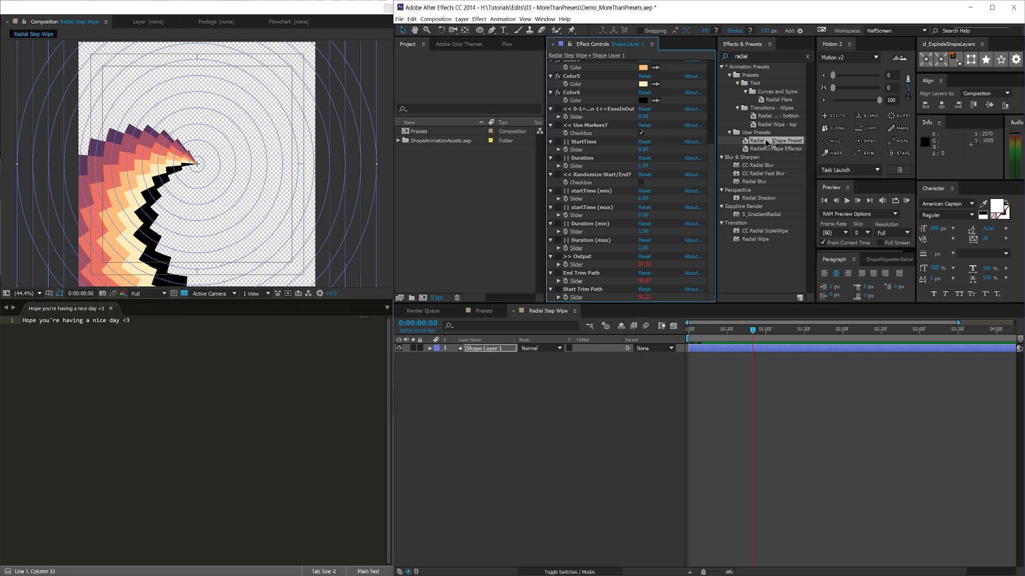
left_click_drag(746, 336, 732, 341)
scroll(633, 138, "up", 5)
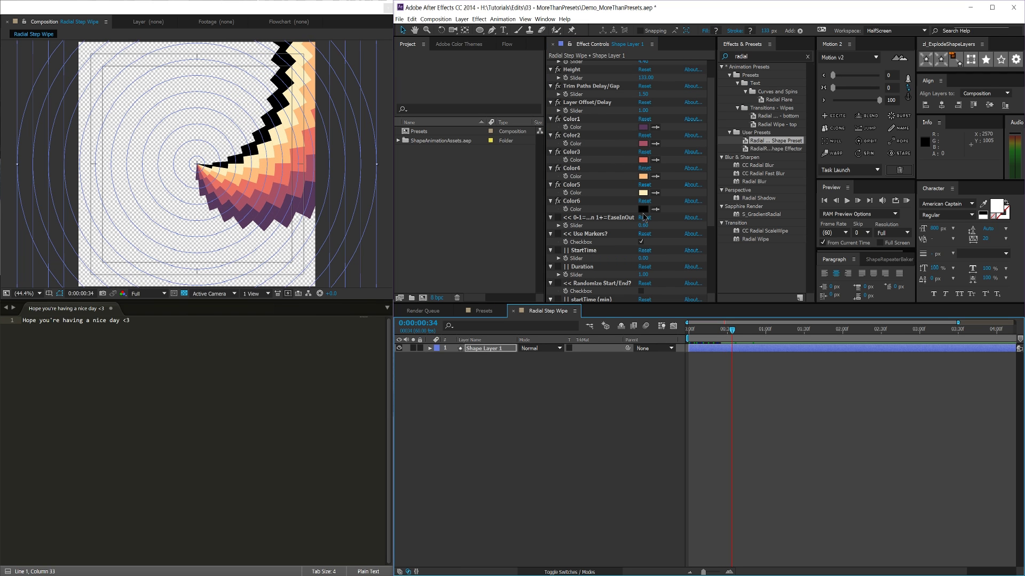
Set Color6 to white (FFFFFF) and Color3 to dark brown
left_click(643, 210)
type("ffffff")
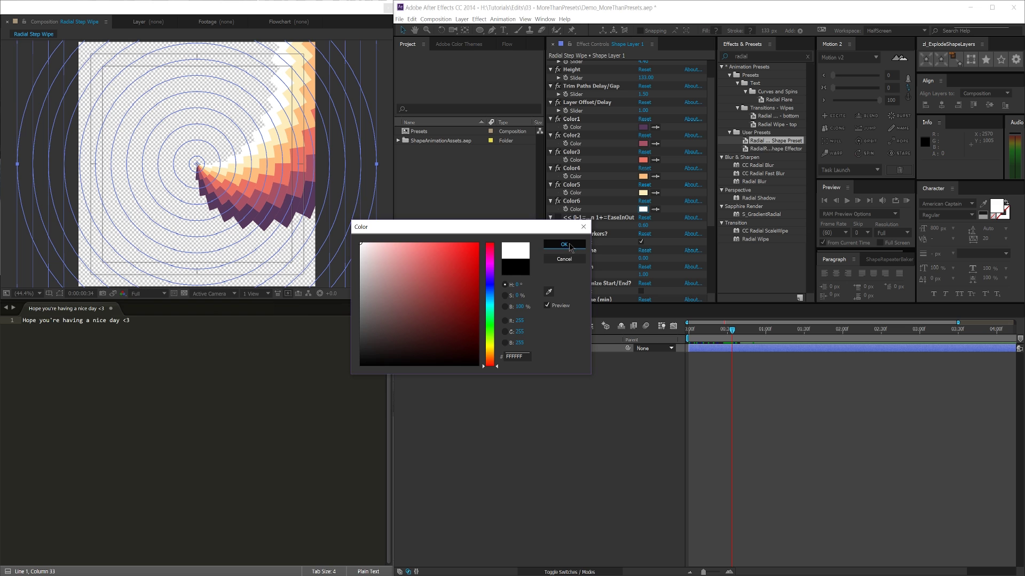
left_click(564, 244)
left_click(643, 160)
left_click(430, 328)
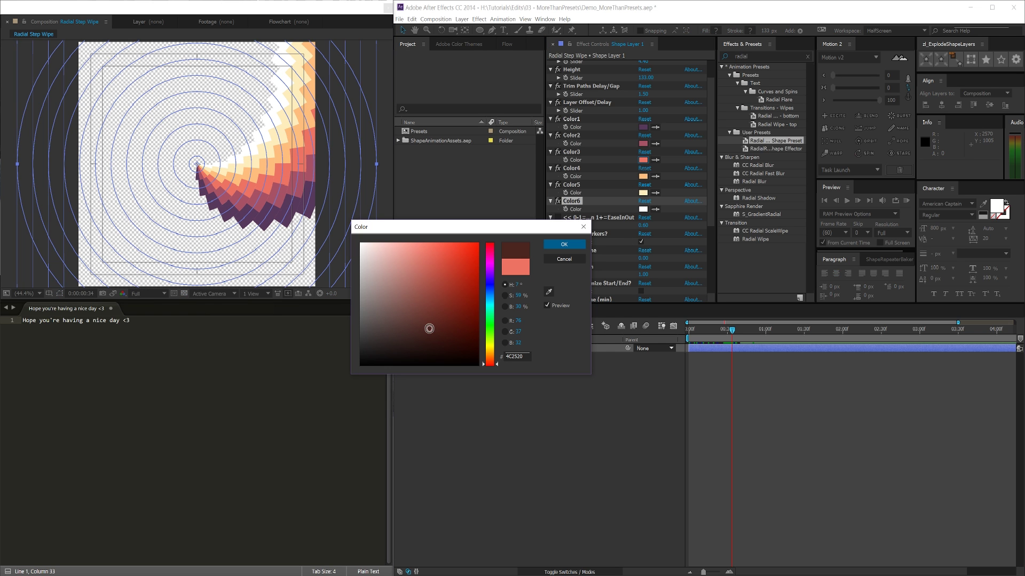
left_click(564, 244)
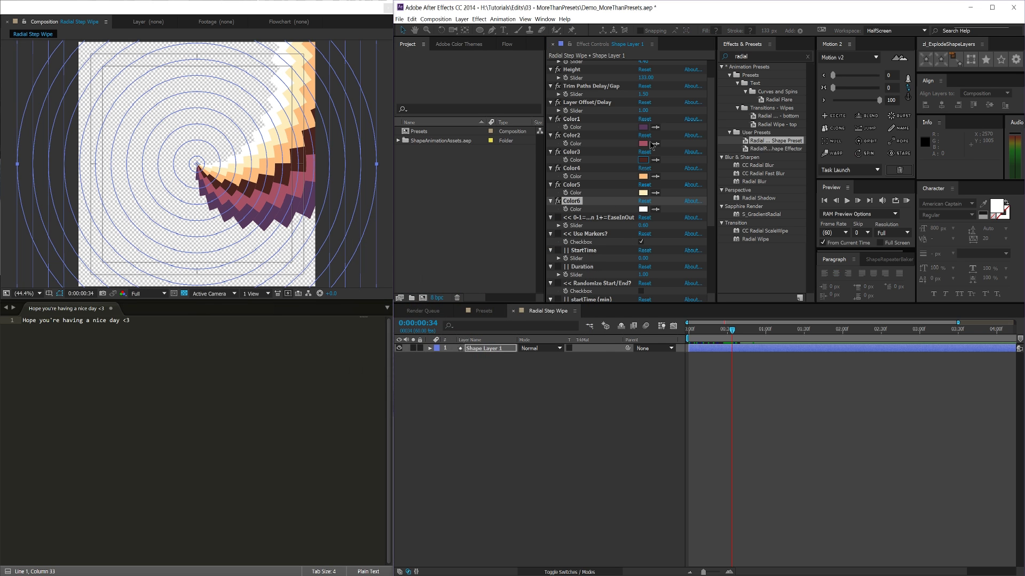
Change Color2 from pink to a vivid blue (536EFF)
left_click(643, 143)
left_click_drag(485, 305, 486, 286)
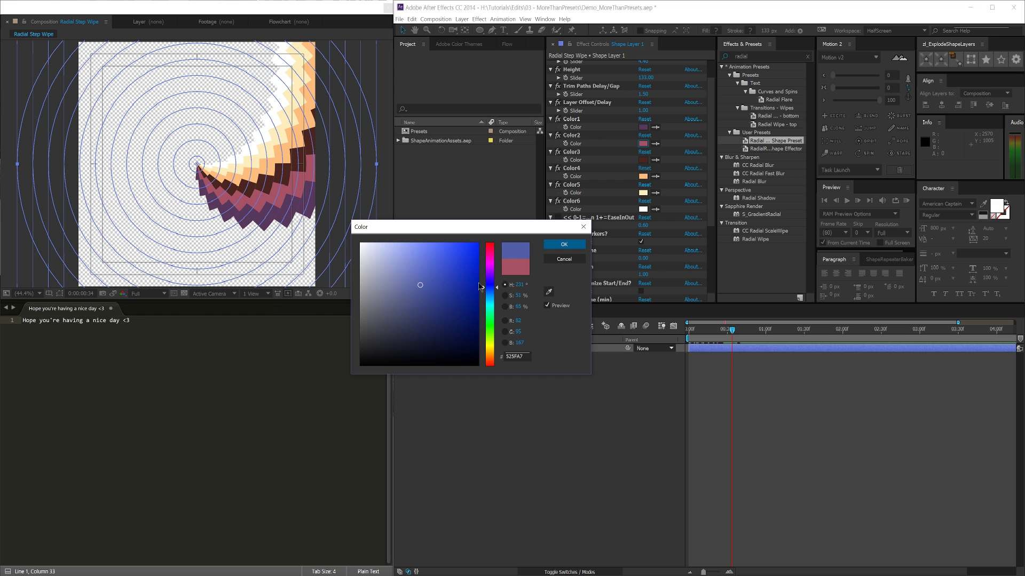
left_click_drag(463, 244, 441, 231)
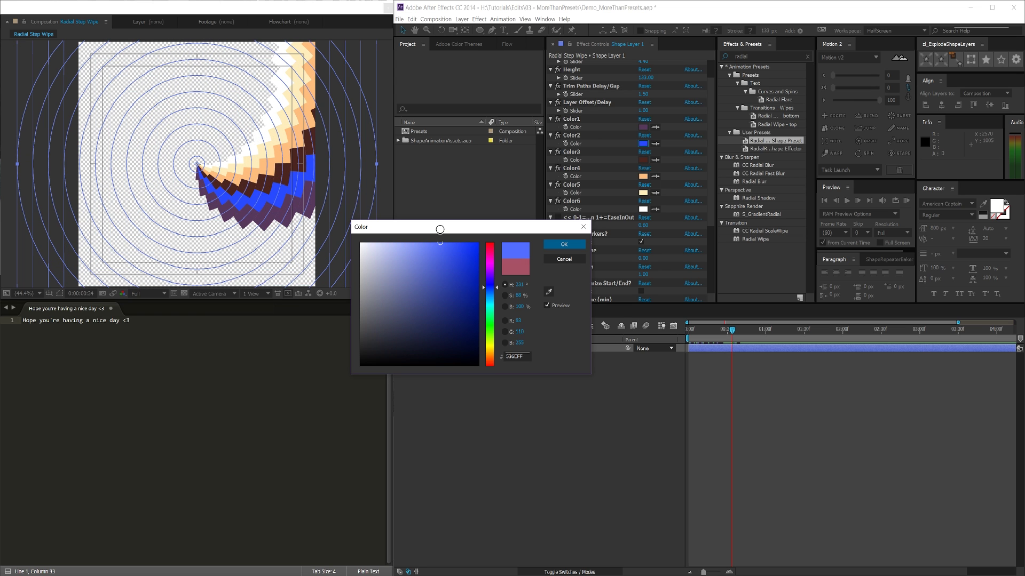
left_click(564, 244)
left_click(647, 395)
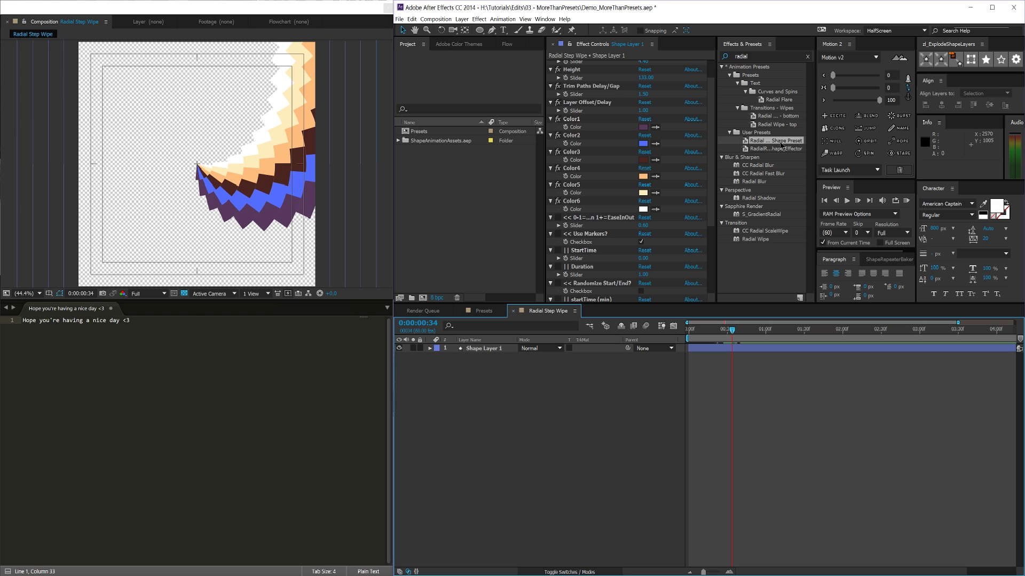
Select Shape Layer 1 and add a layer marker at 0:00:01:01
left_click(706, 330)
left_click(714, 351)
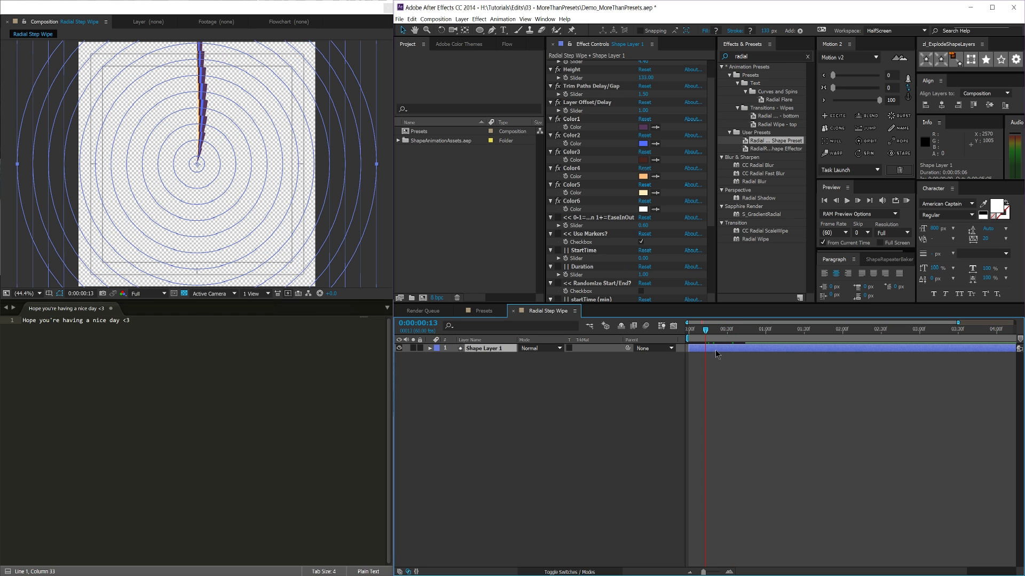
left_click(766, 332)
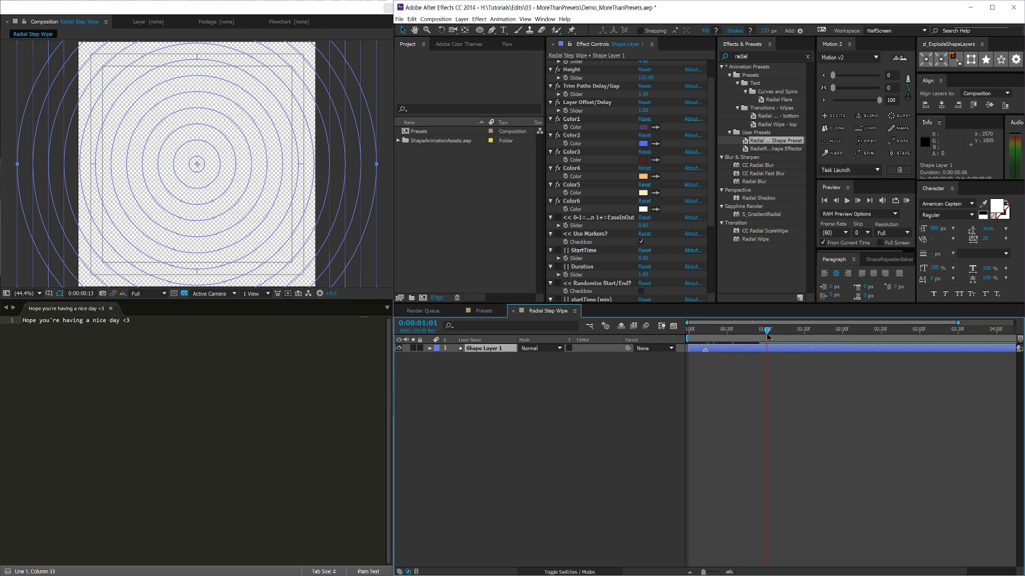
key("KP_Multiply")
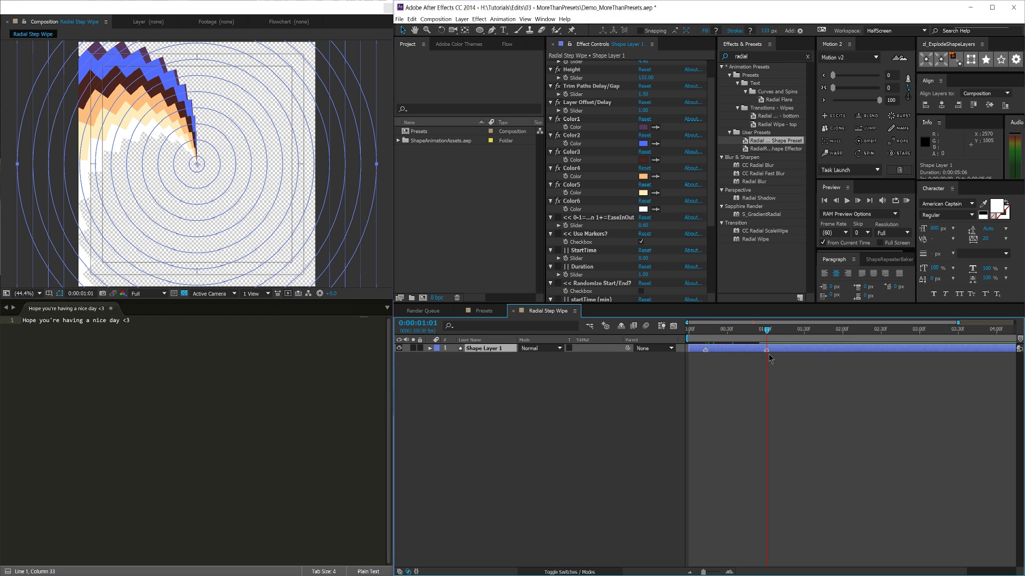
Move the marker to about 0:00:00:44, preview the wipe, then delete Shape Layer 1
left_click(755, 331)
key("Page_Up")
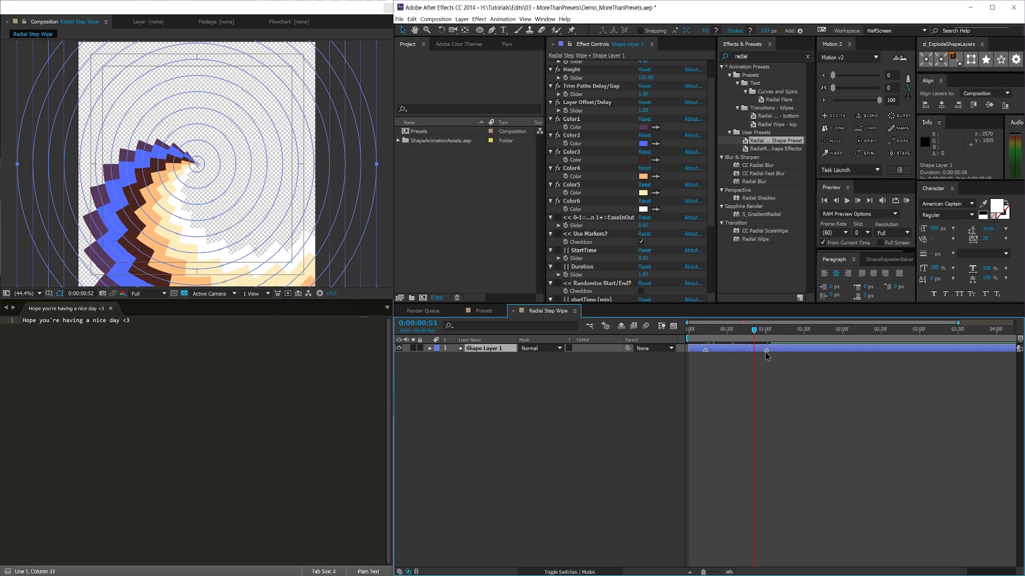
mouse_move(767, 351)
left_mouse_down()
mouse_move(746, 352)
mouse_move(767, 355)
left_mouse_up()
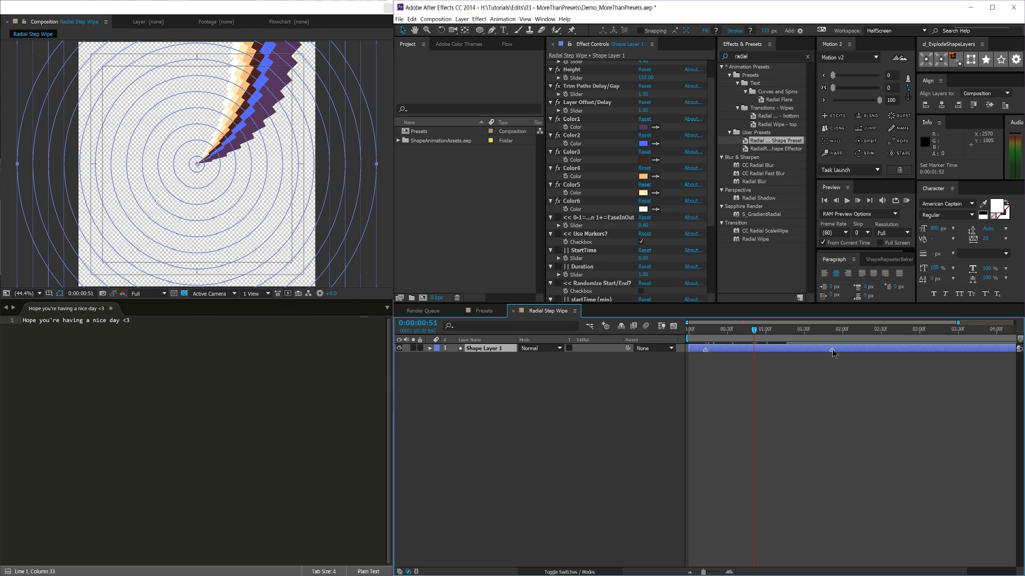
mouse_move(760, 335)
left_mouse_down()
mouse_move(769, 335)
mouse_move(748, 335)
left_mouse_up()
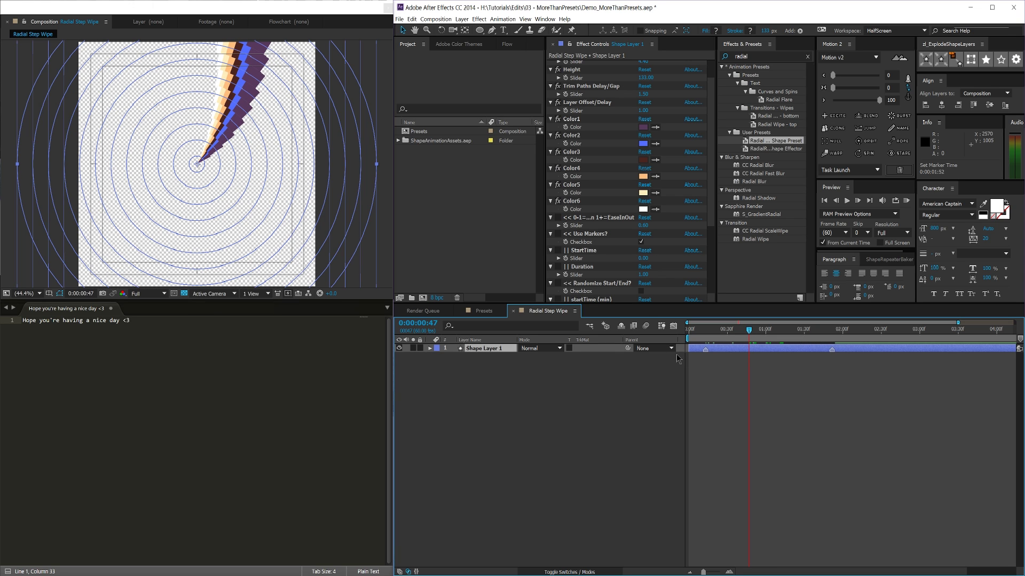
left_click(476, 352)
key("Delete")
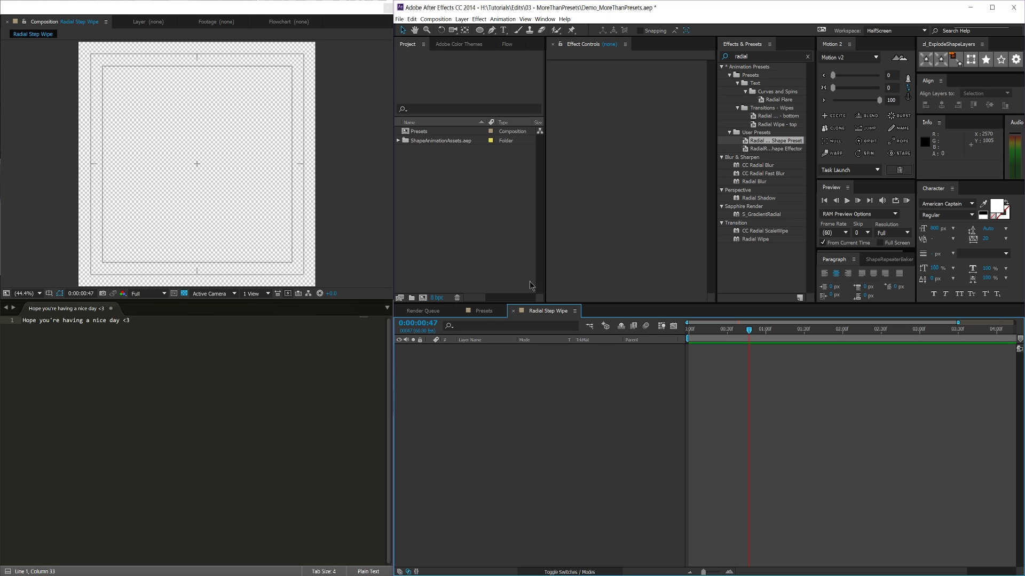
Switch to the Presets composition and toggle the Graph Editor to view the Dot keyframes
left_click(491, 315)
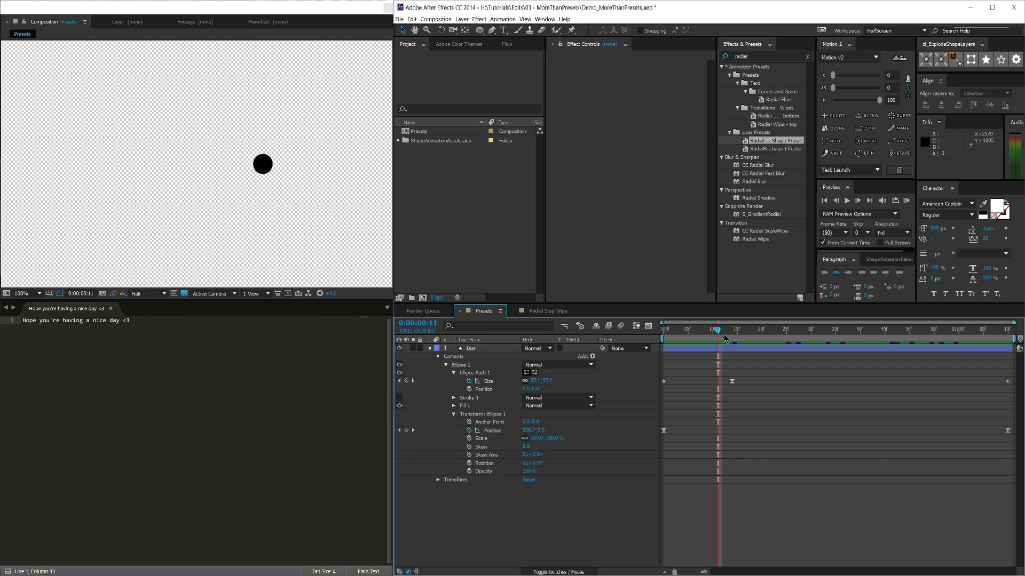
left_click_drag(716, 332, 662, 329)
left_click(649, 326)
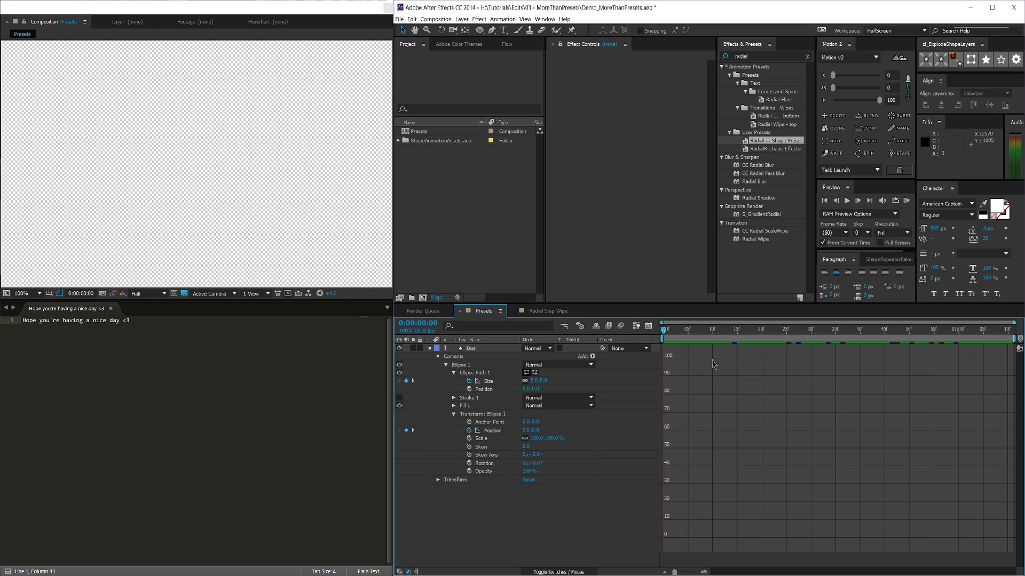
key("shift+F3")
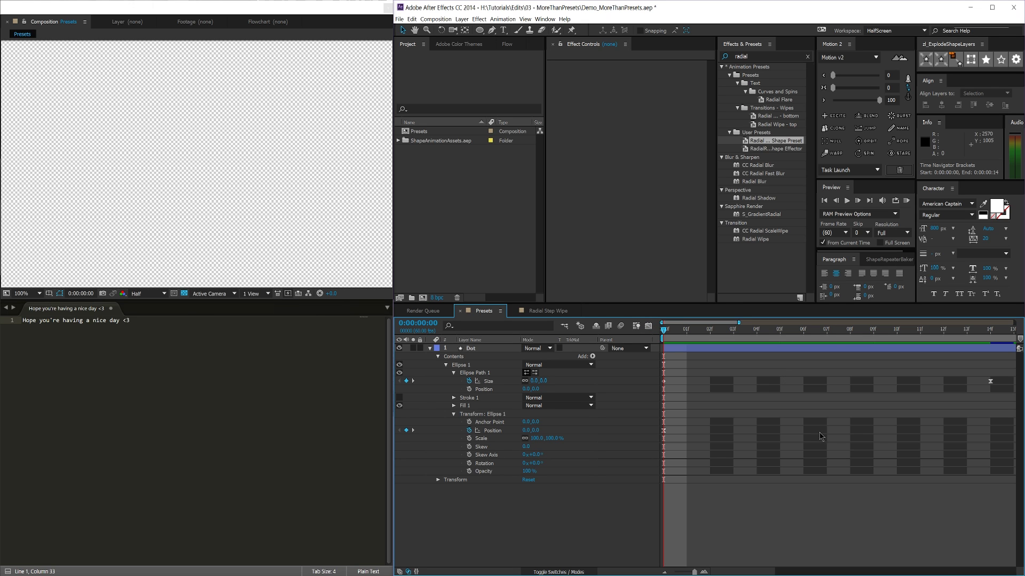
Zoom the time ruler and scrub through the dot's Size and Position animation
key("=")
key("minus")
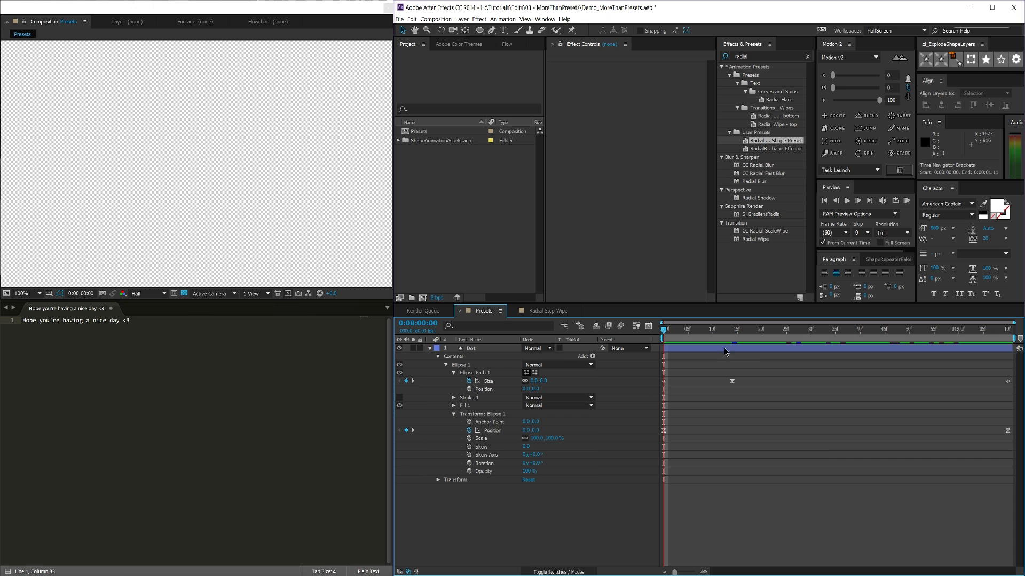
left_click_drag(670, 331, 698, 334)
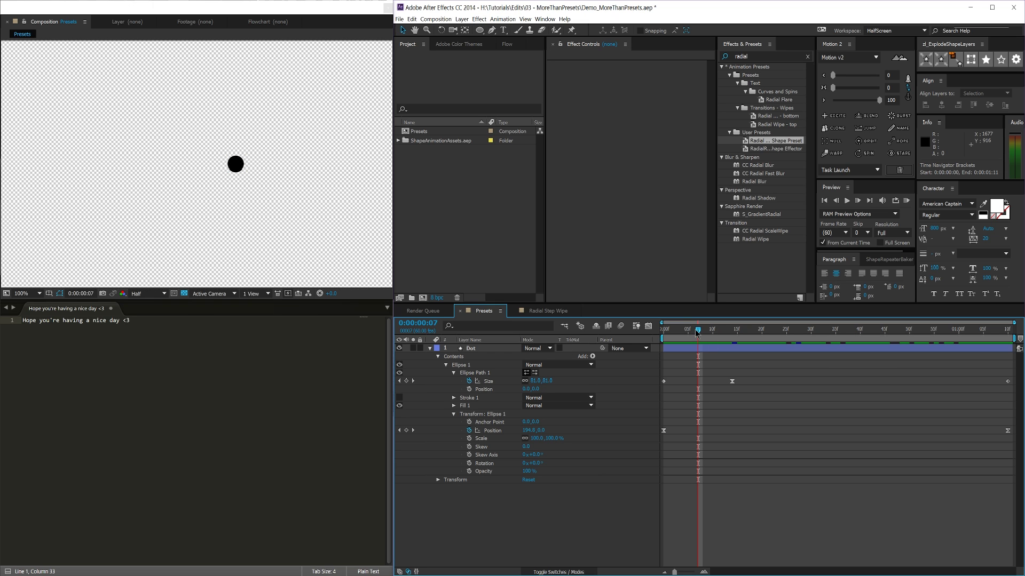
left_click_drag(697, 335, 745, 355)
left_click_drag(741, 351, 773, 340)
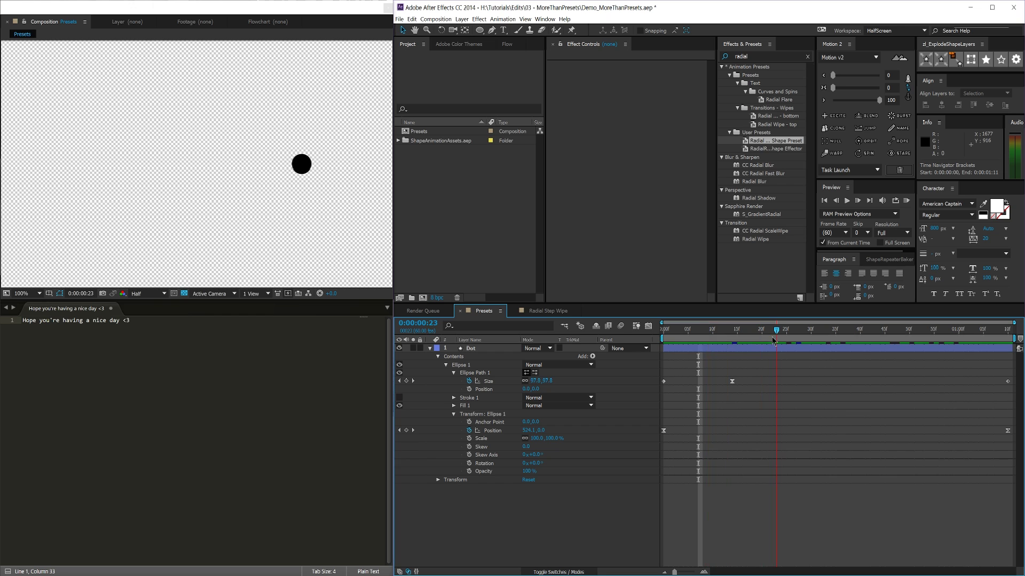
Apply the RadialRepeater Shape Effector preset to the Dot layer, preview it, and expand its settings
left_click(477, 350)
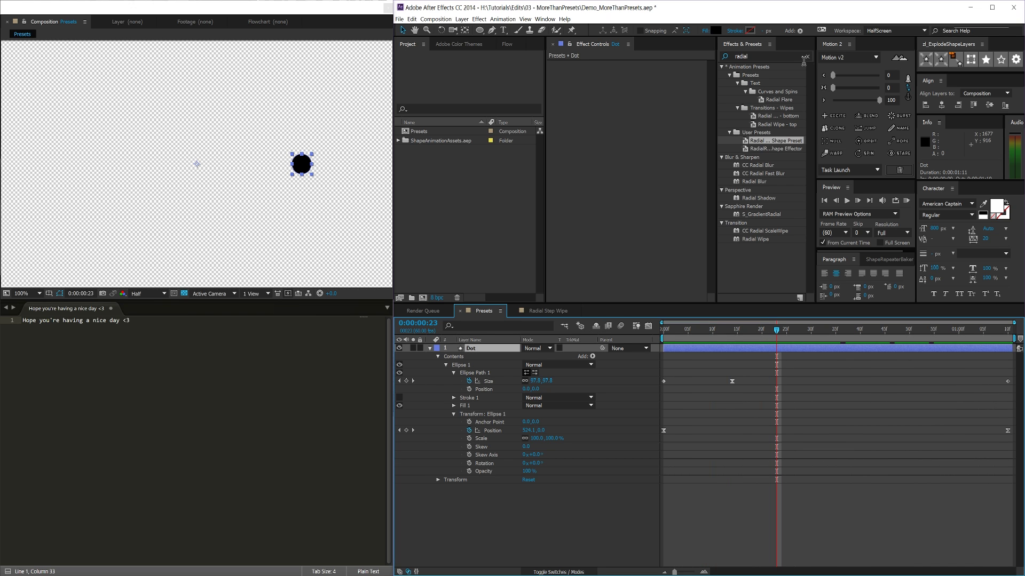
double_click(775, 149)
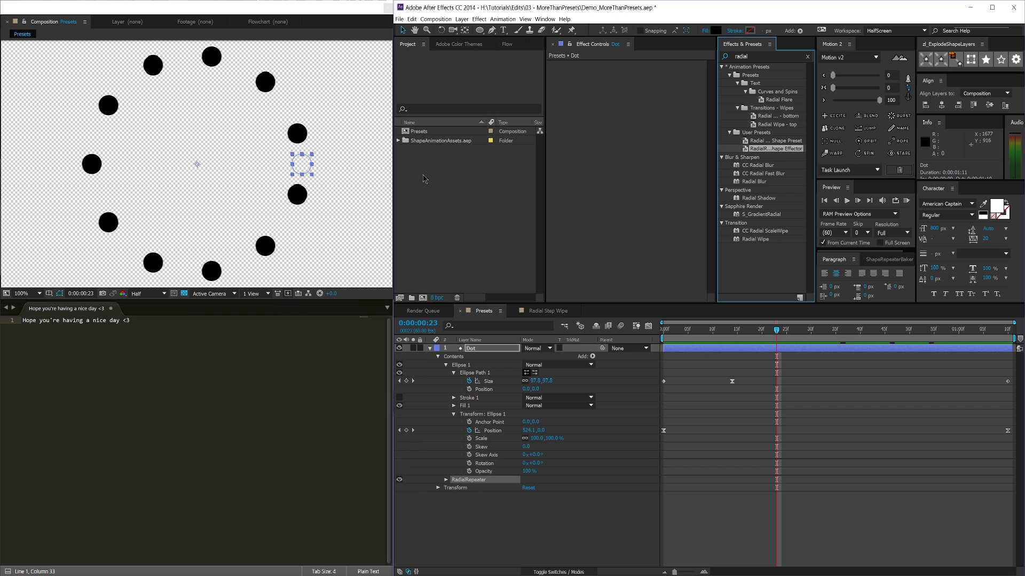
left_click_drag(666, 329, 732, 331)
left_click(500, 349)
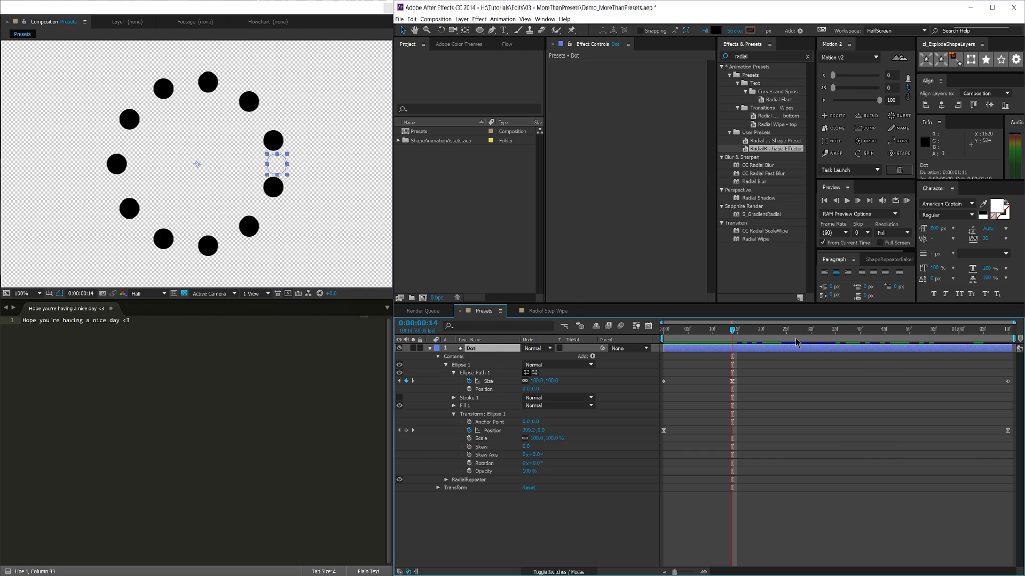
left_click_drag(717, 332, 884, 331)
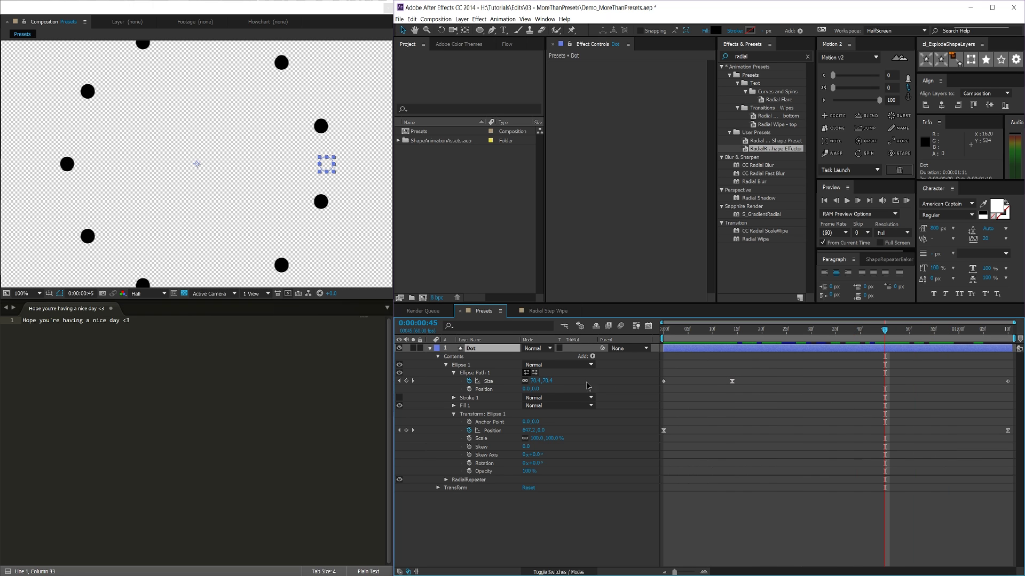
left_click(774, 334)
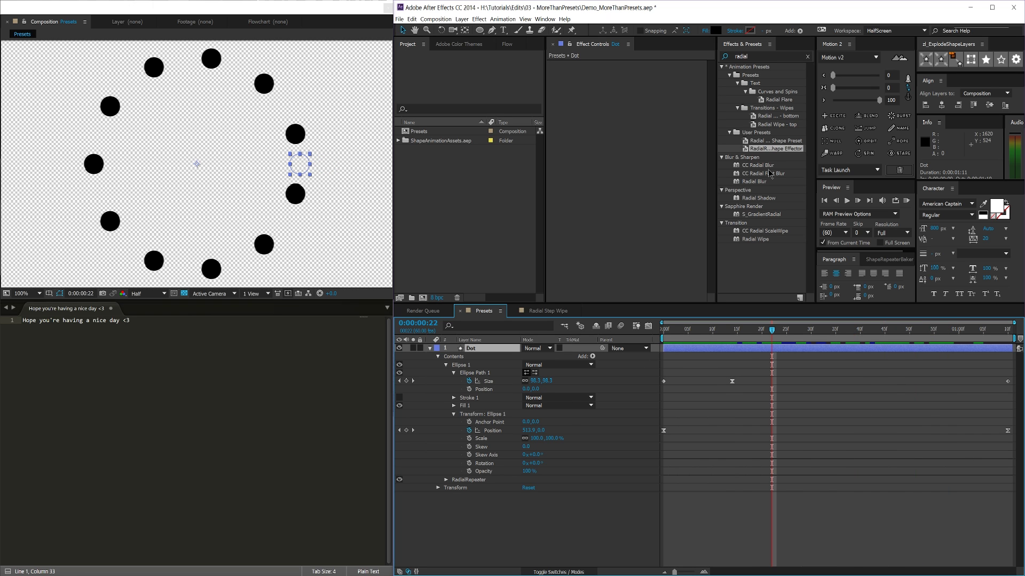
left_click(446, 480)
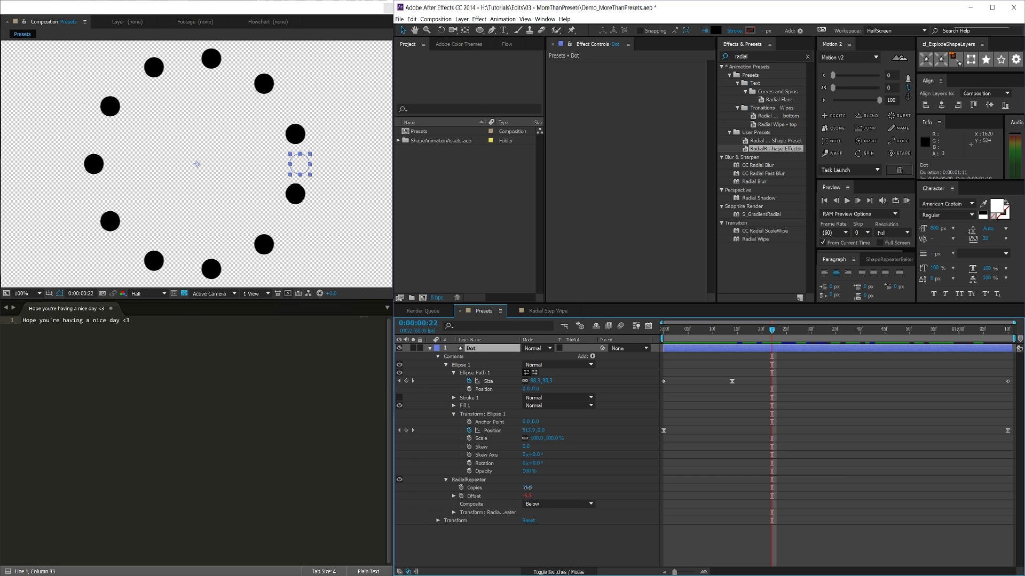
Try different RadialRepeater Copies counts, then delete the RadialRepeater group
left_click_drag(528, 488, 616, 490)
left_click_drag(736, 339, 776, 331)
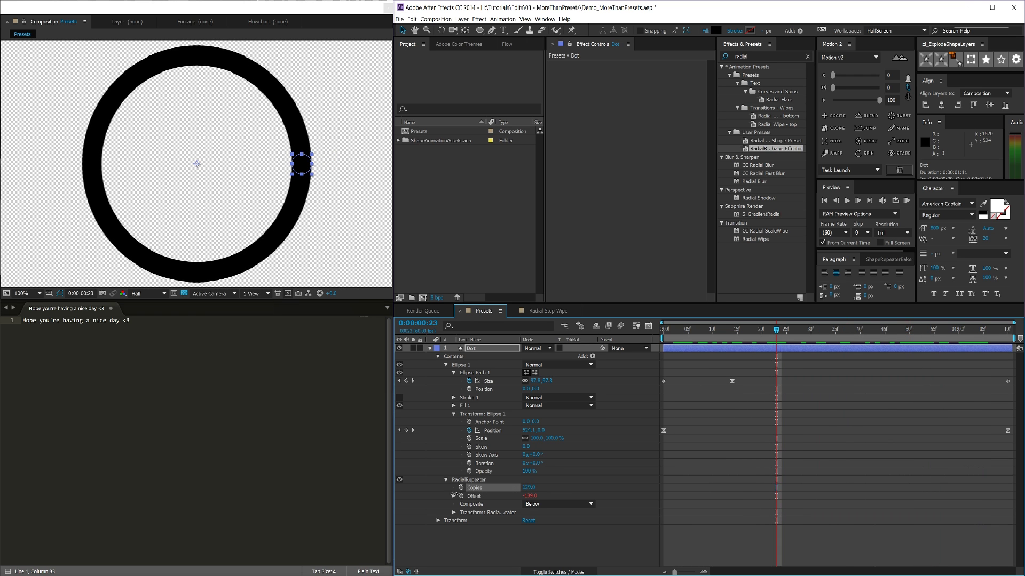
mouse_move(455, 495)
left_mouse_down()
mouse_move(380, 496)
mouse_move(459, 496)
left_mouse_up()
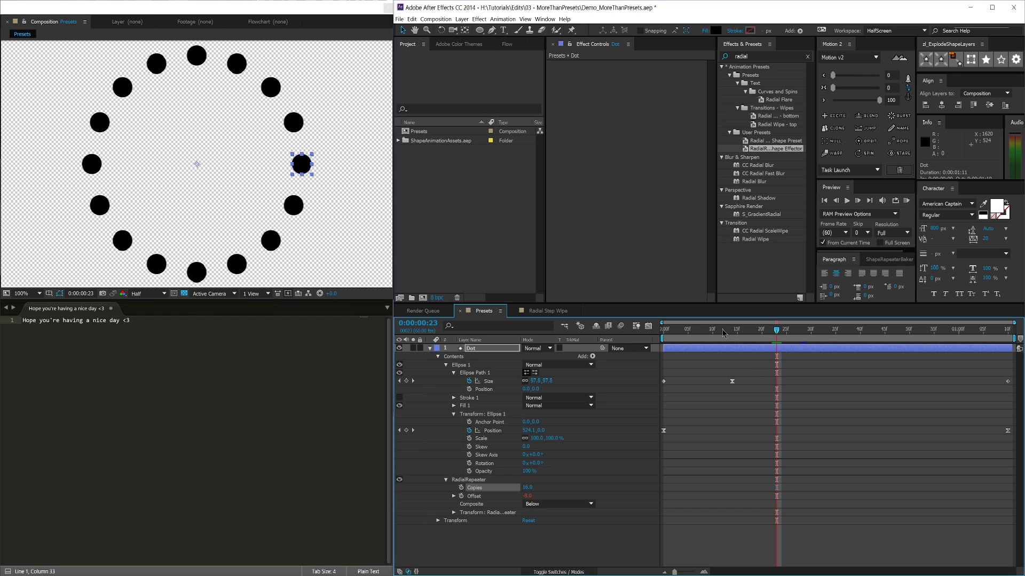
left_click_drag(724, 333, 792, 332)
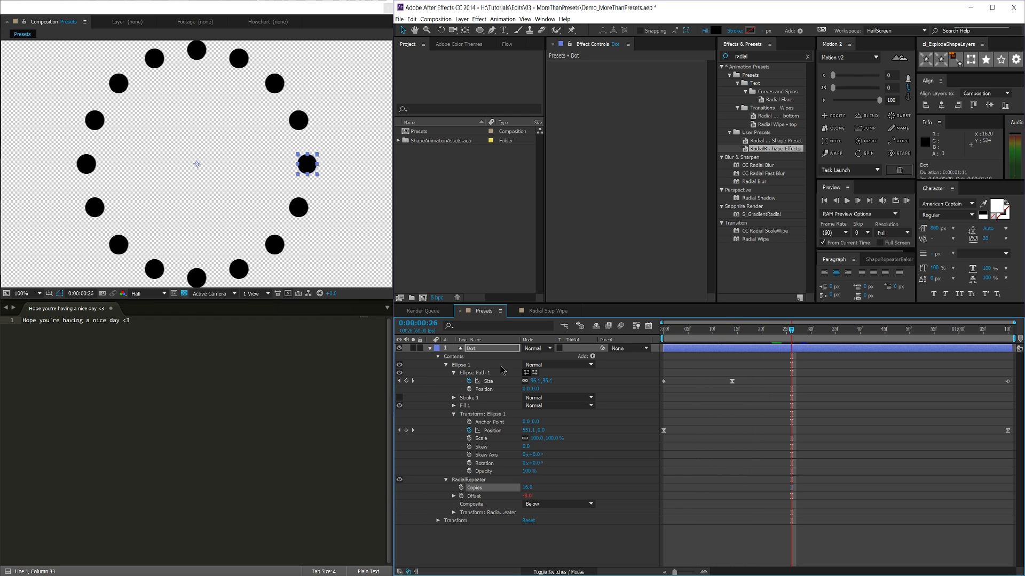
left_click(467, 481)
key("Delete")
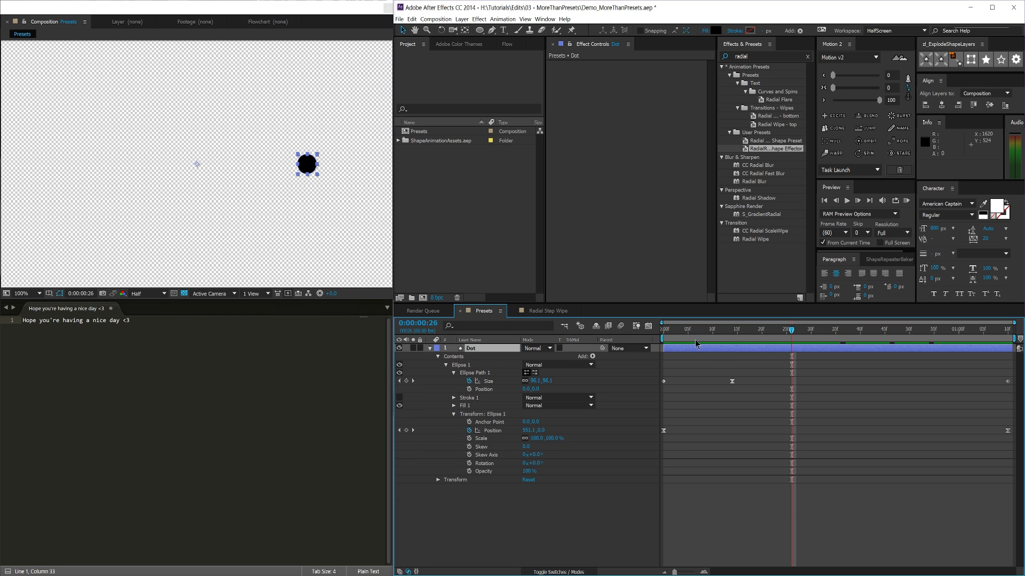
left_click_drag(694, 340, 725, 338)
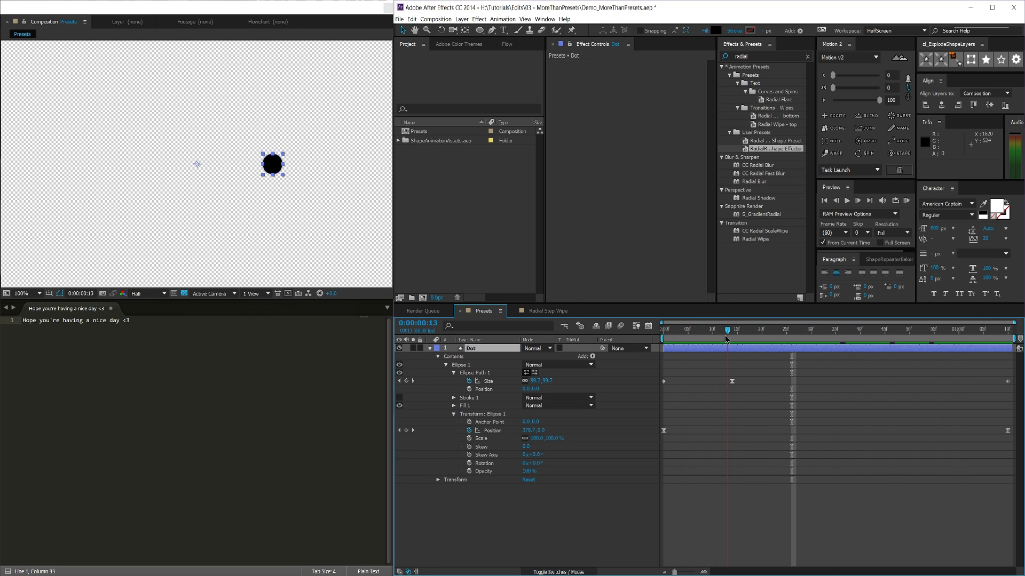
key("space")
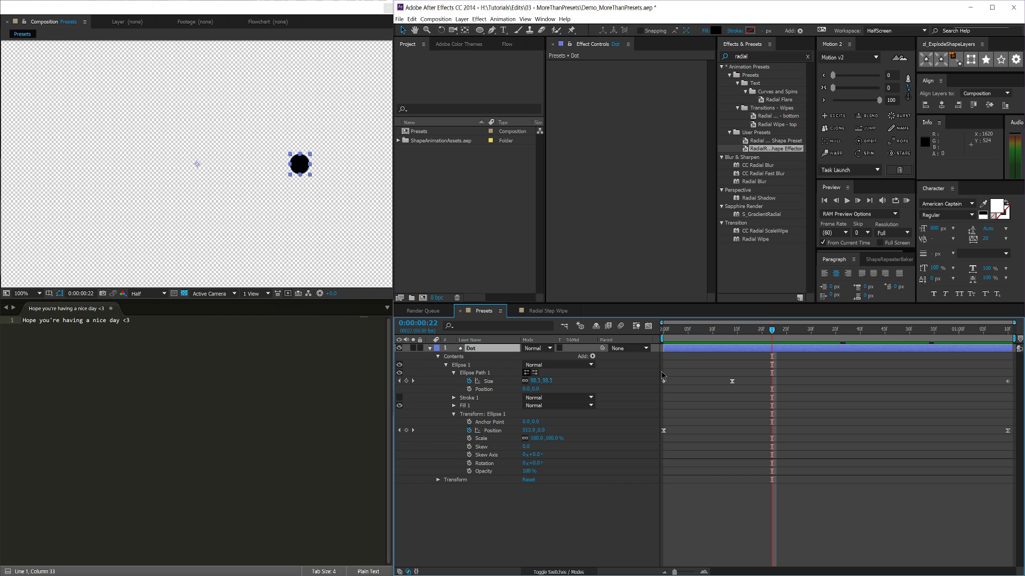
left_click_drag(663, 375, 1017, 399)
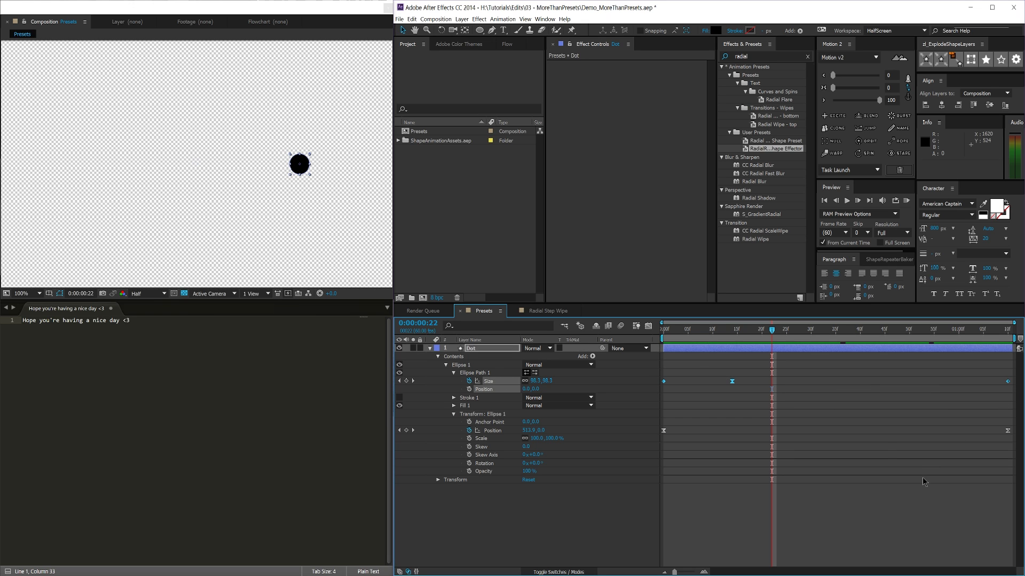
left_click(923, 482)
left_click_drag(662, 447, 1016, 416)
left_click_drag(685, 337, 686, 359)
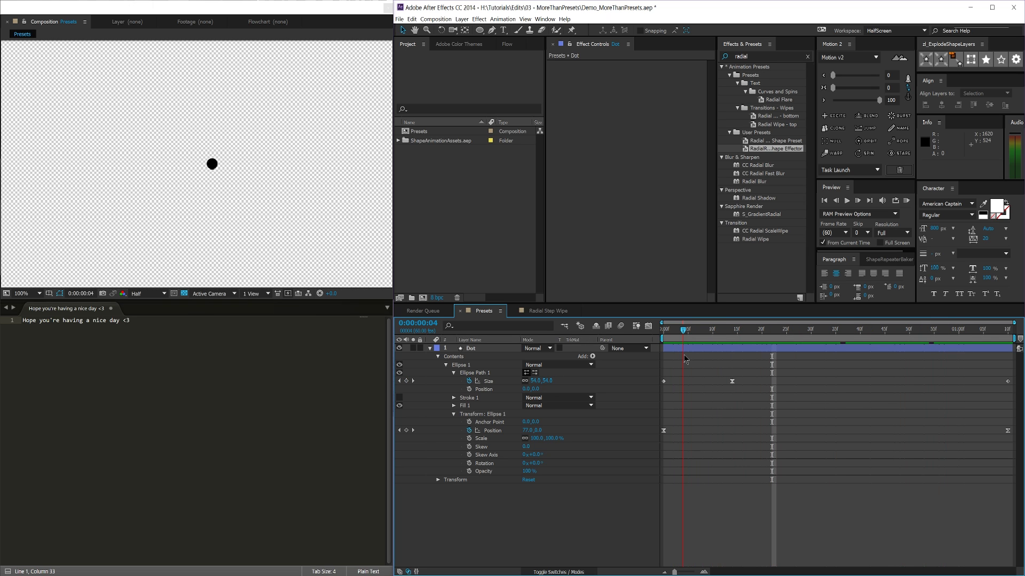
Collapse the Ellipse 1 groups in the Dot layer and toggle Ellipse 1's visibility
left_click(454, 415)
left_click(446, 365)
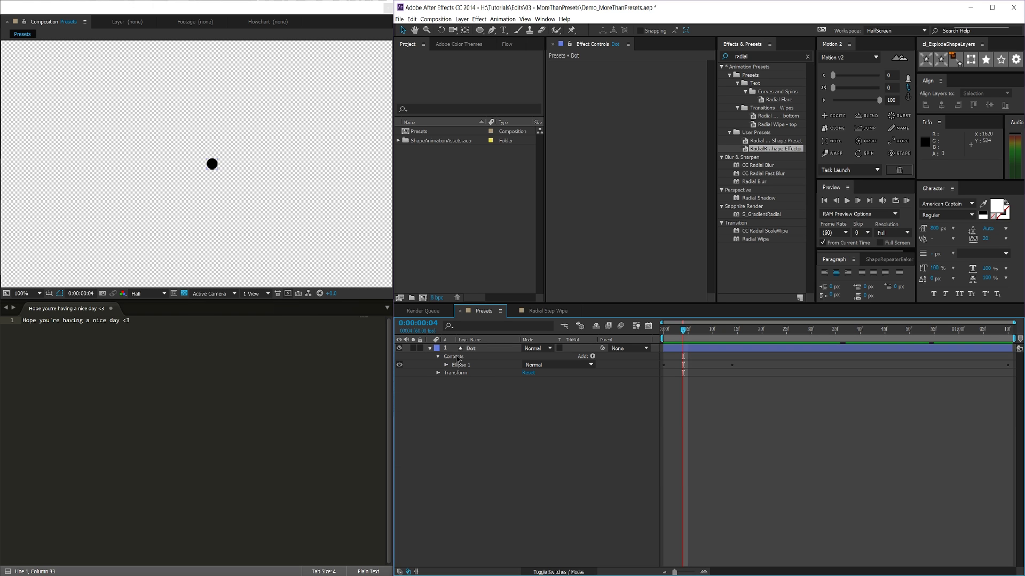
left_click(455, 359)
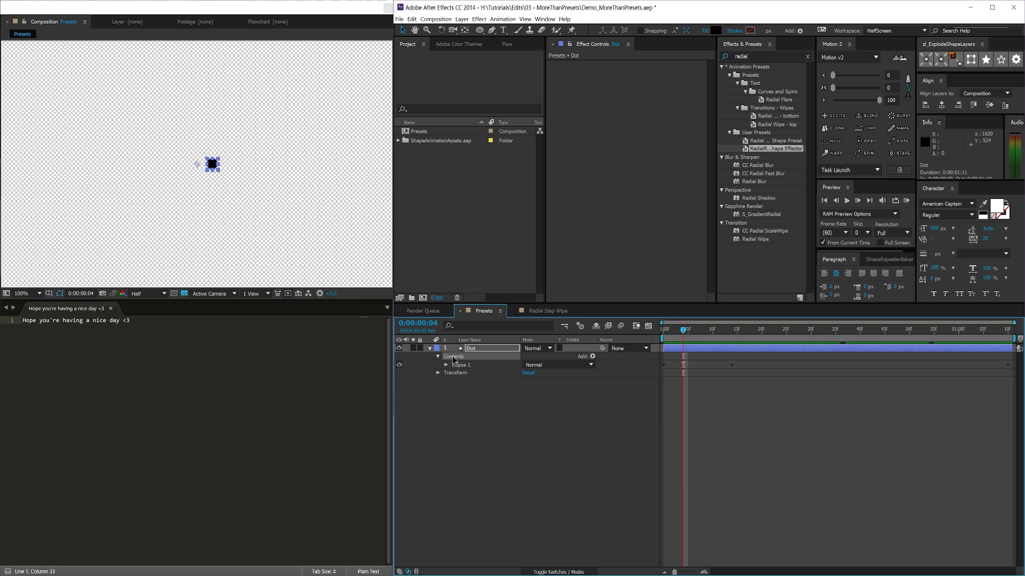
left_click(397, 369)
left_click(399, 365)
left_click(399, 365)
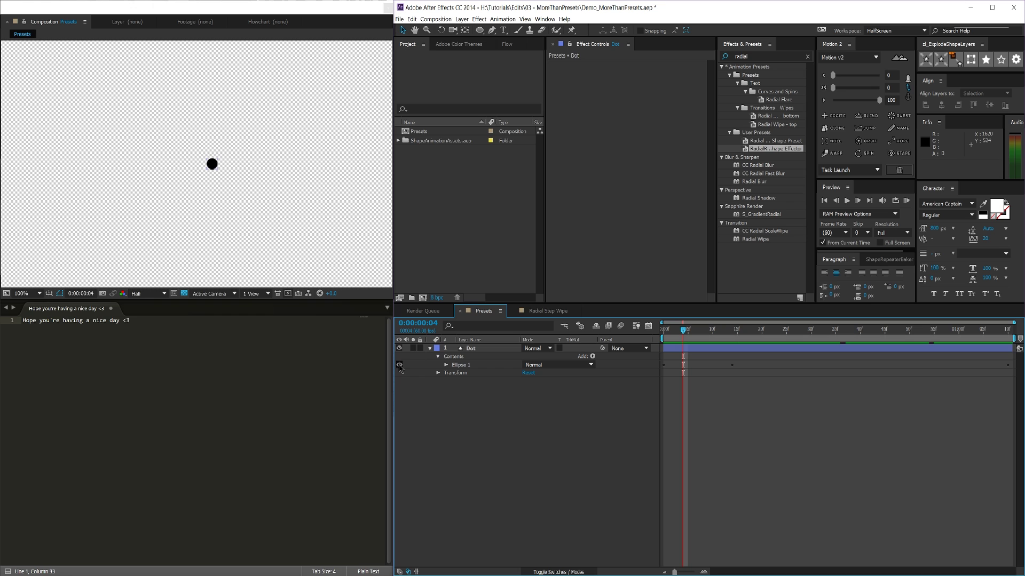
left_click(399, 365)
left_click(399, 365)
Add a Repeater to the Dot layer's contents and place it below Ellipse 1
left_click(456, 358)
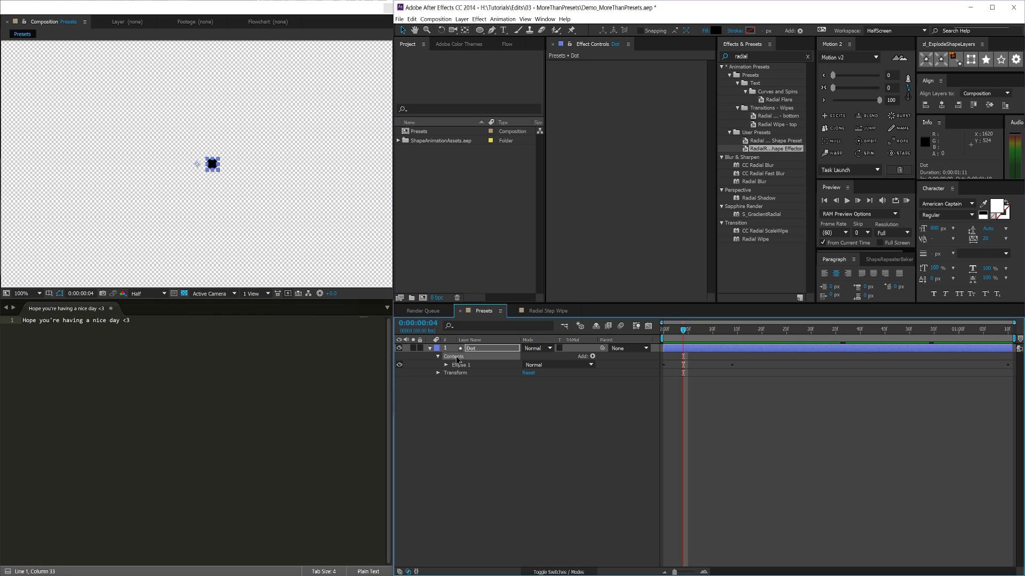
left_click(593, 356)
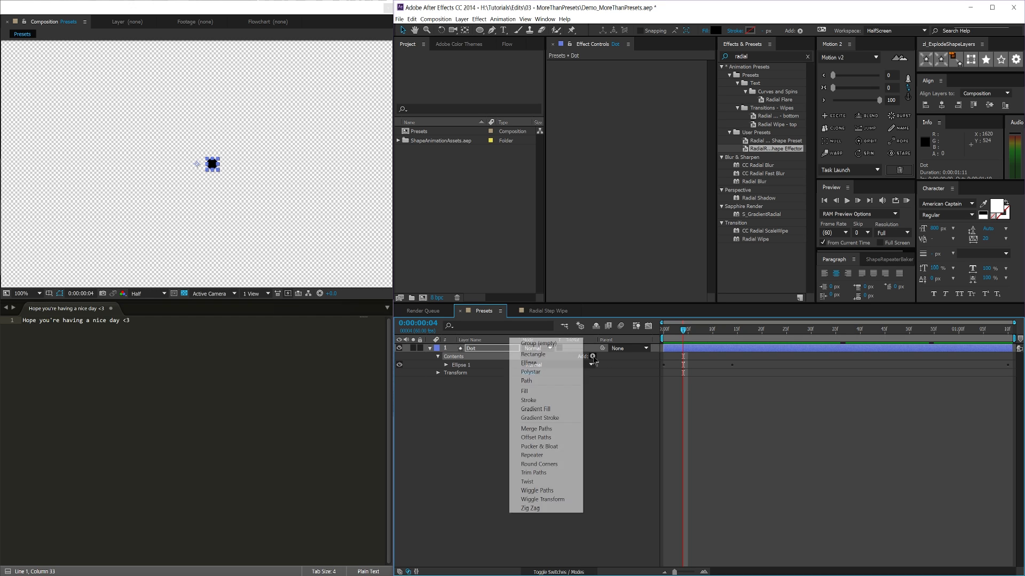
left_click(542, 456)
mouse_move(462, 373)
left_mouse_down()
mouse_move(464, 362)
mouse_move(470, 391)
left_mouse_up()
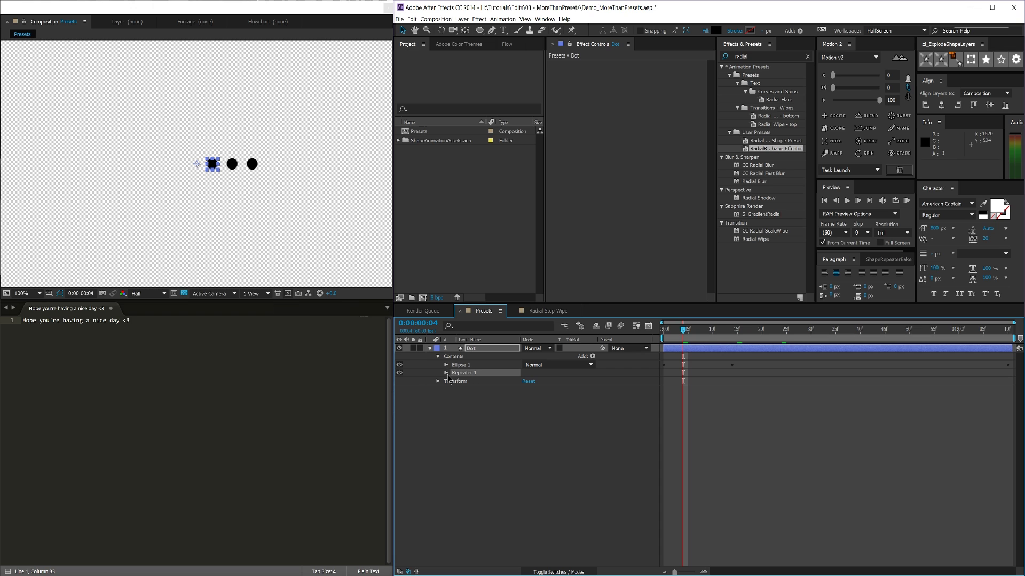
Rename Repeater 1 to 'Radial Repeater' and set its Copies to 7
key("Return")
type("Radial")
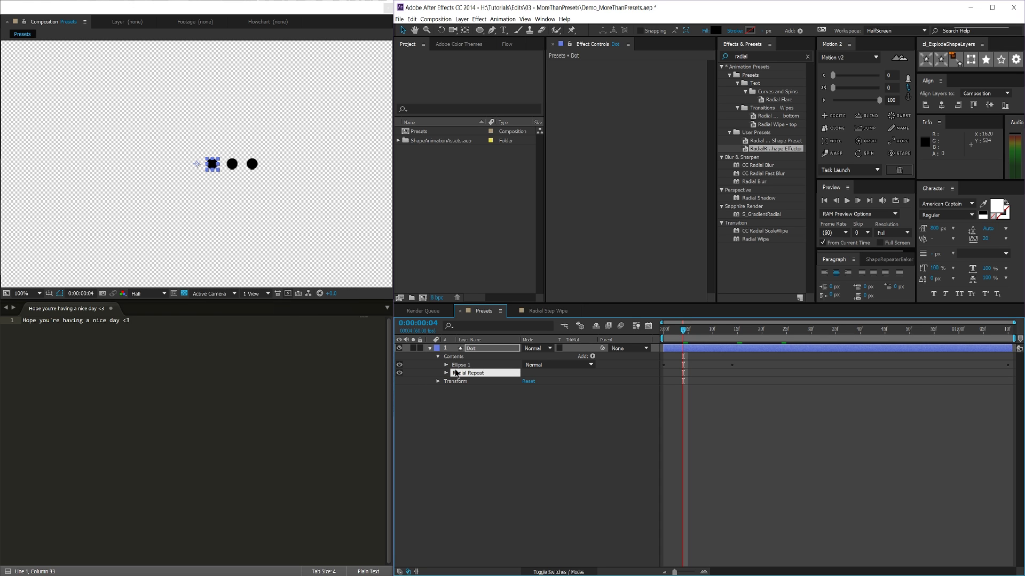
type(" Repeater")
key("Return")
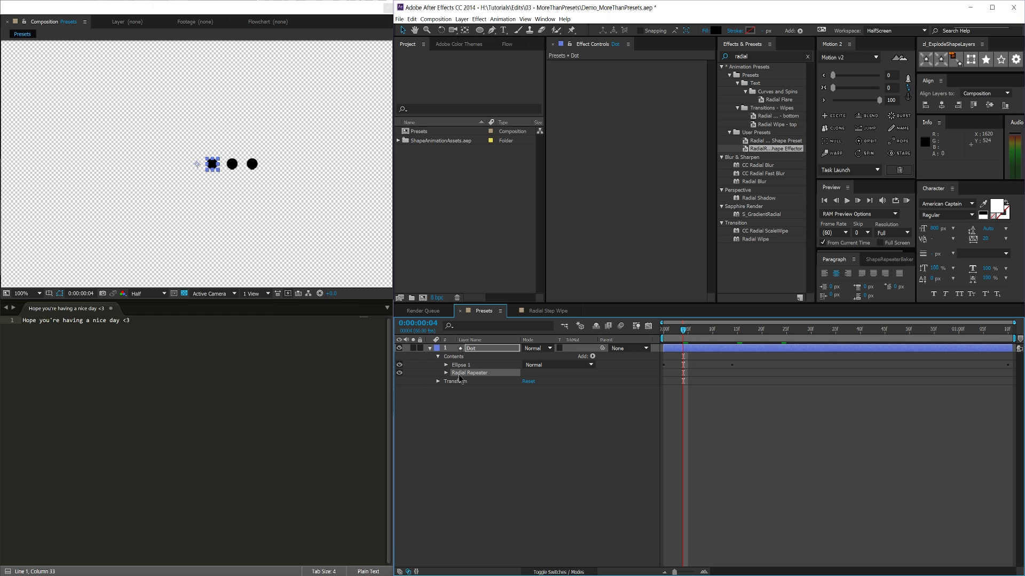
left_click(446, 373)
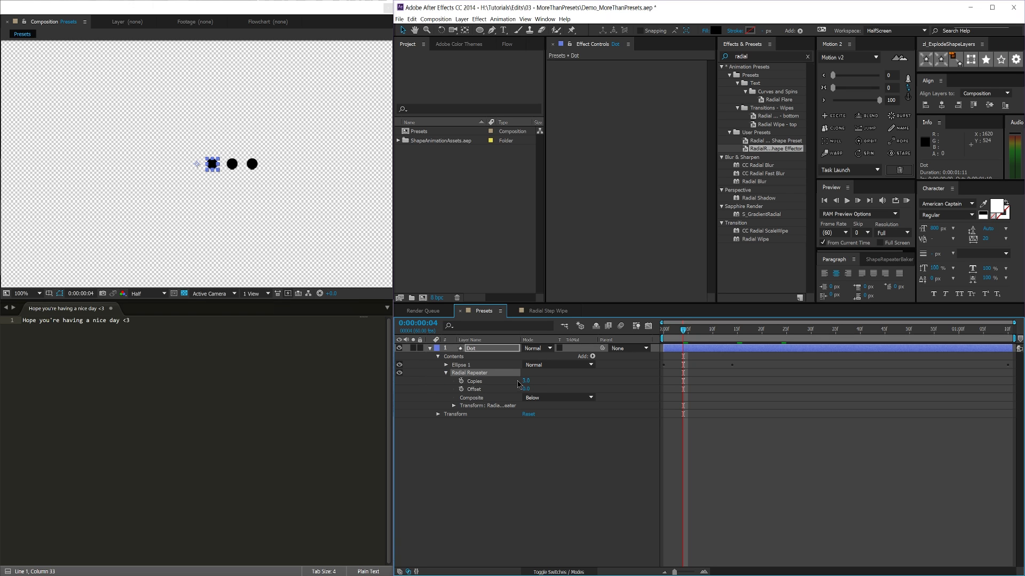
left_click_drag(526, 381, 530, 384)
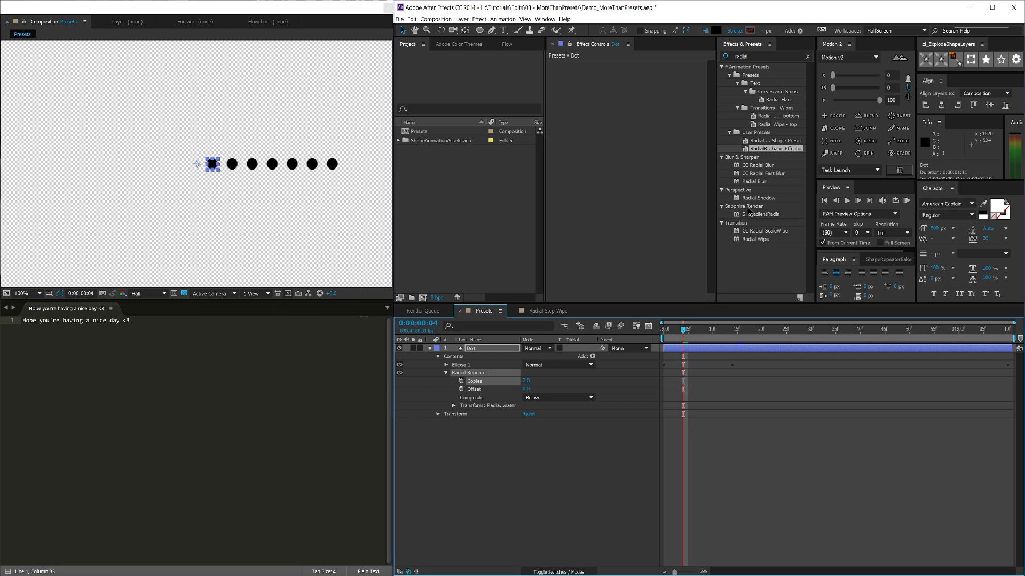
left_click(453, 406)
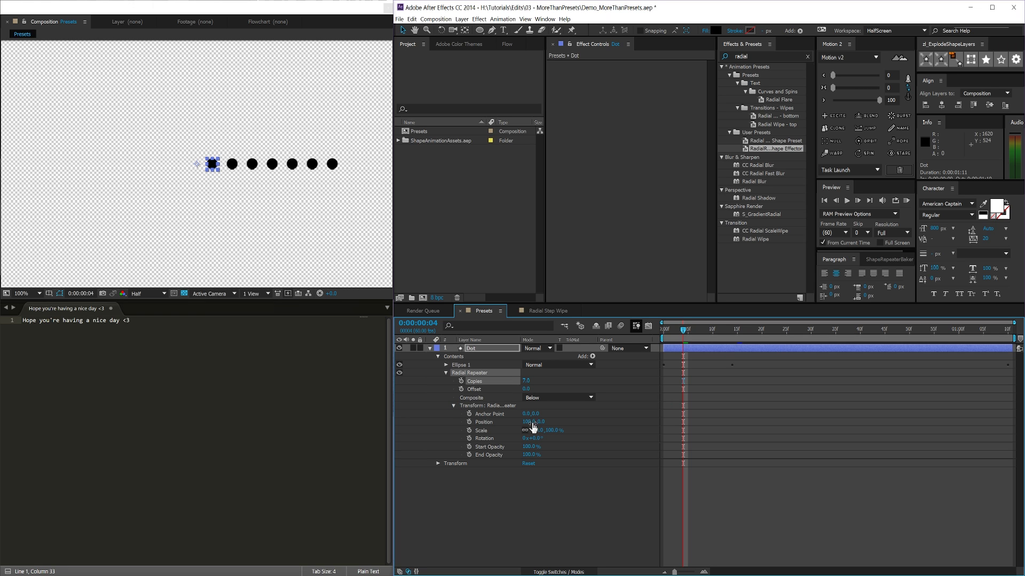
Set the Radial Repeater's Transform Position to 0,0 after briefly trying an offset
left_click(532, 422)
type("0")
key("Return")
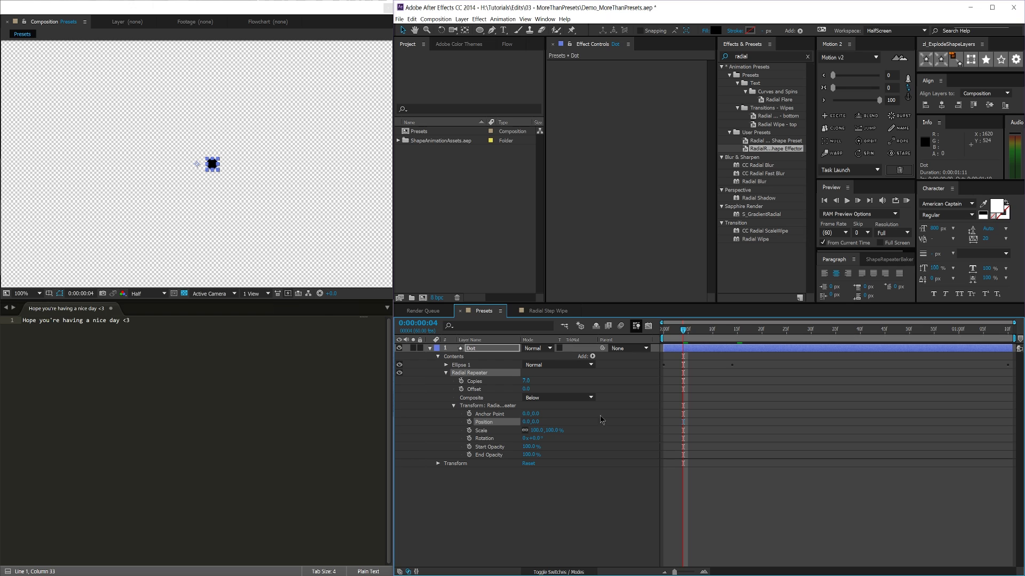
left_click_drag(685, 331, 697, 331)
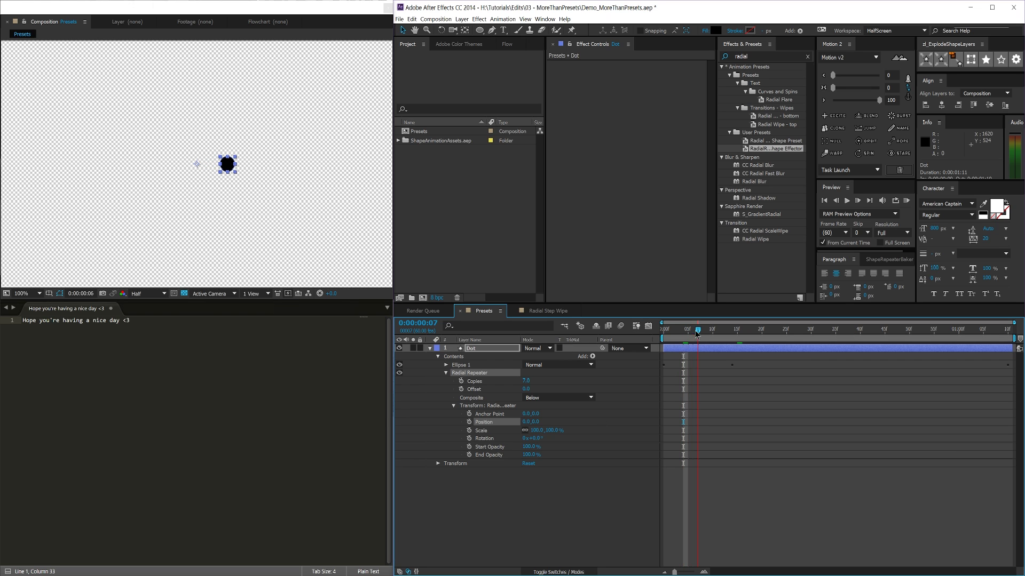
left_click_drag(526, 424, 538, 429)
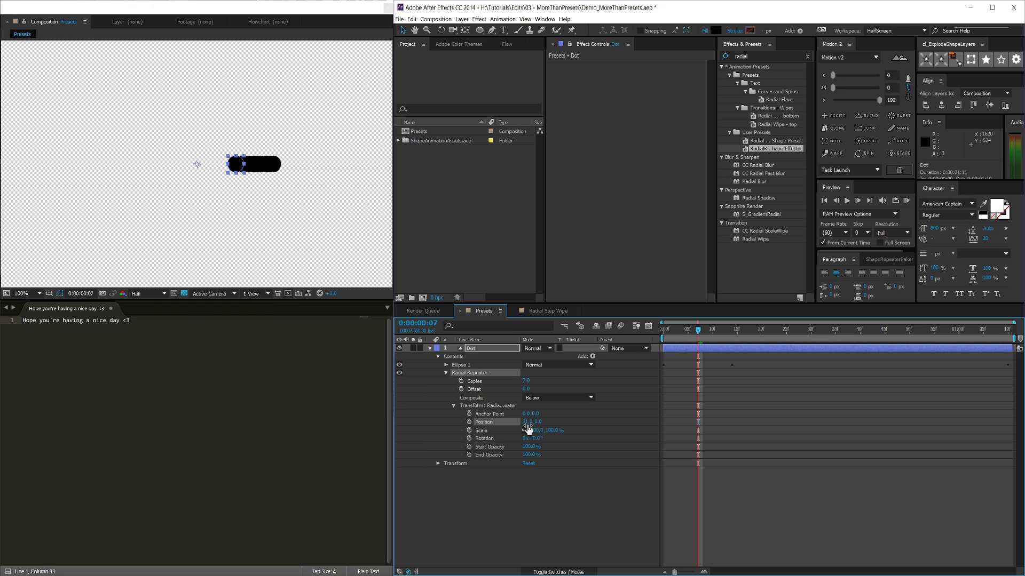
left_click(527, 425)
type("0")
key("Return")
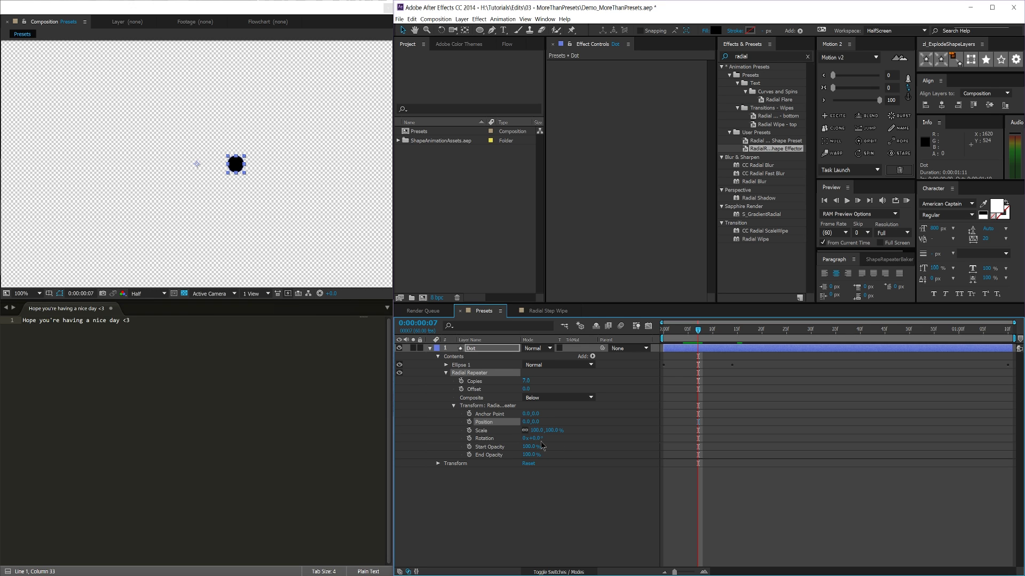
Rotate the repeater copies to about 52° so they form a ring, then preview
left_click_drag(534, 438, 539, 438)
left_click_drag(547, 438, 562, 439)
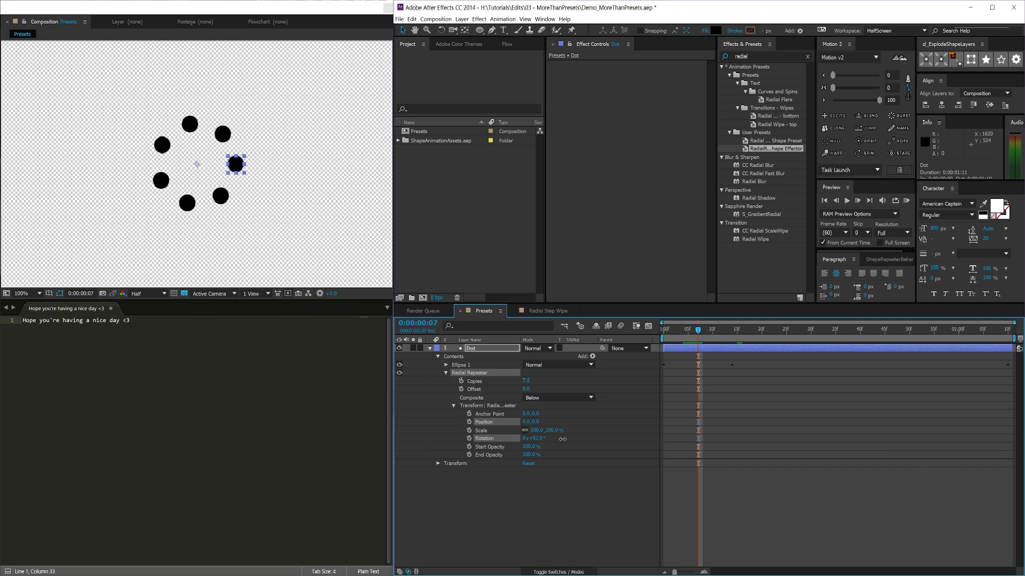
left_click(744, 488)
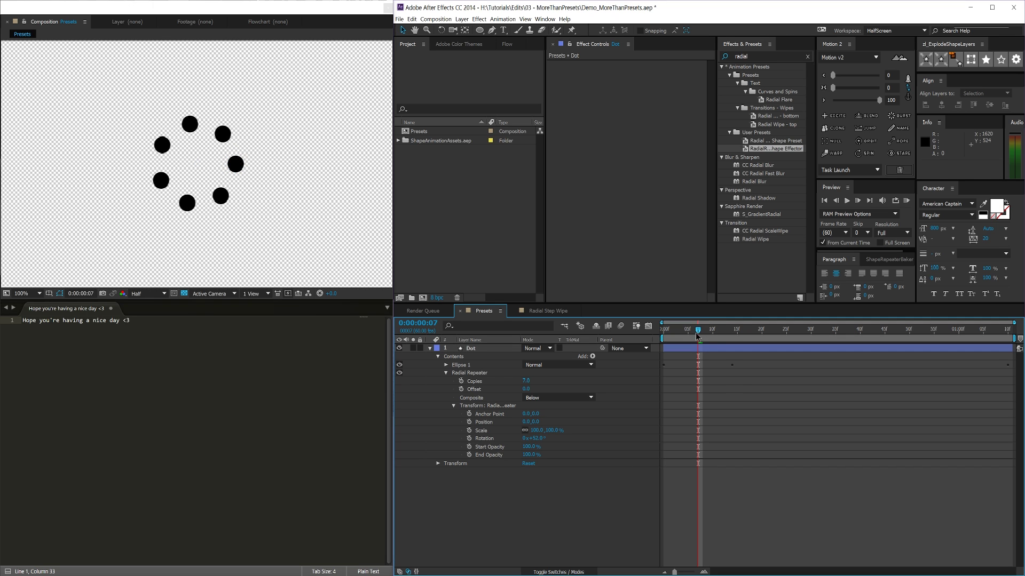
left_click_drag(697, 335, 673, 340)
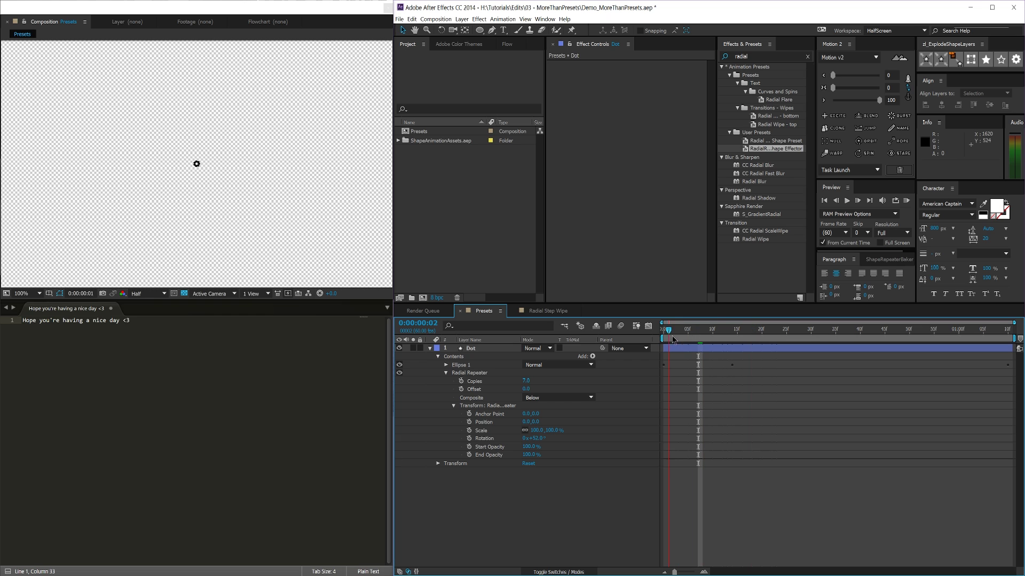
key("space")
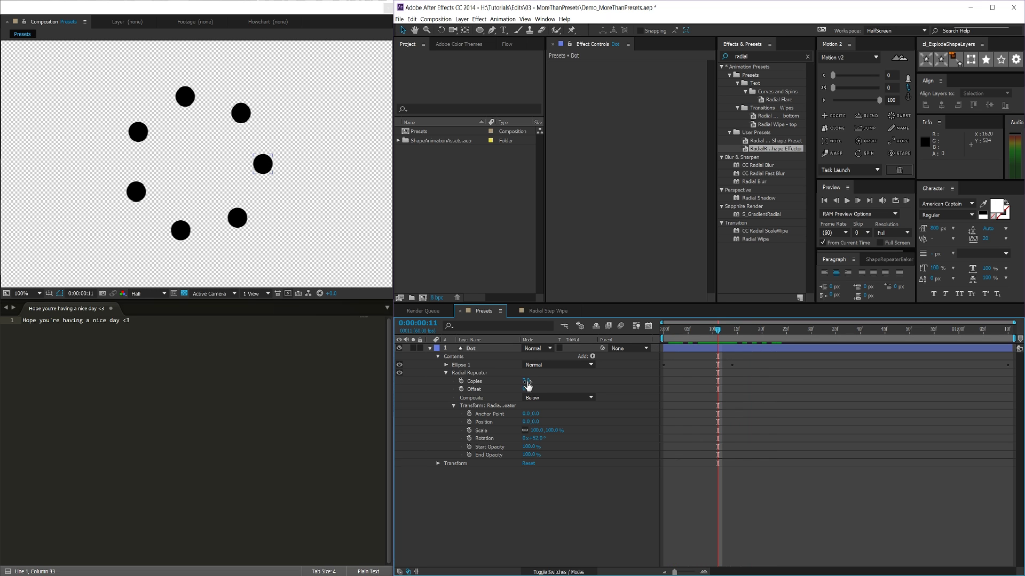
Try other copy counts, then set 4 copies with a 90° Rotation
mouse_move(526, 381)
left_mouse_down()
mouse_move(572, 389)
mouse_move(516, 388)
left_mouse_up()
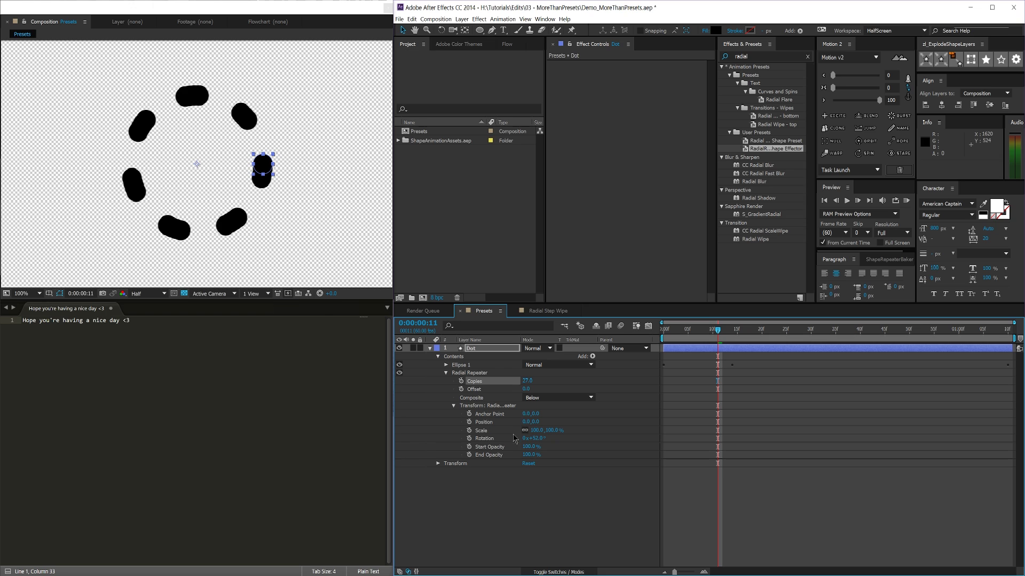
left_click(485, 438)
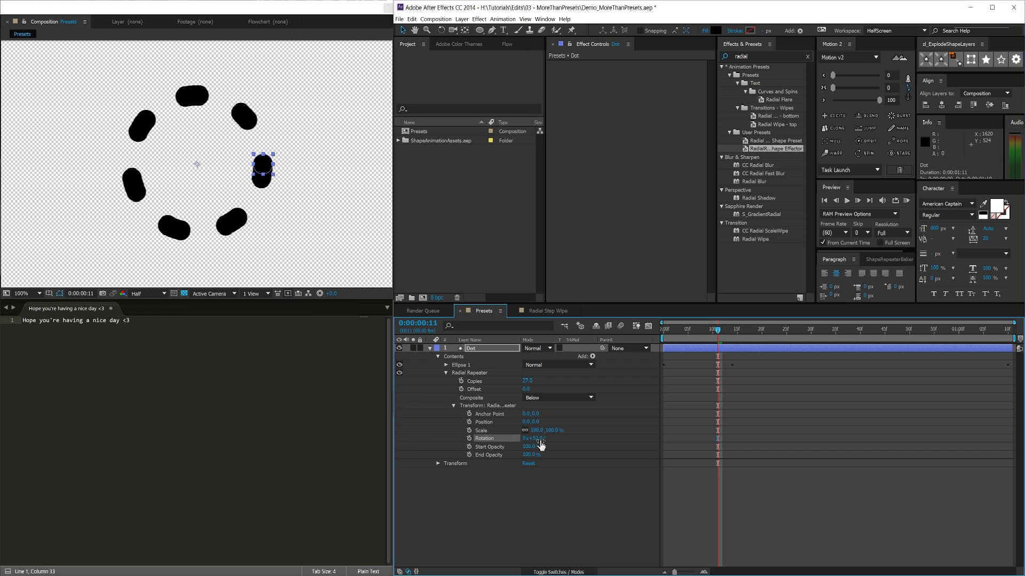
left_click(527, 381)
type("4")
key("Return")
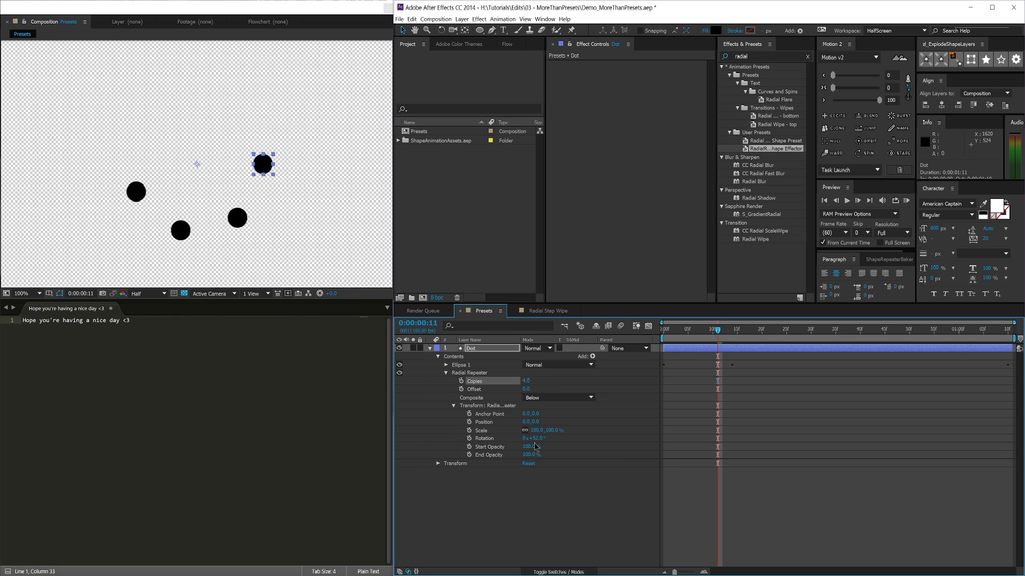
left_click(483, 439)
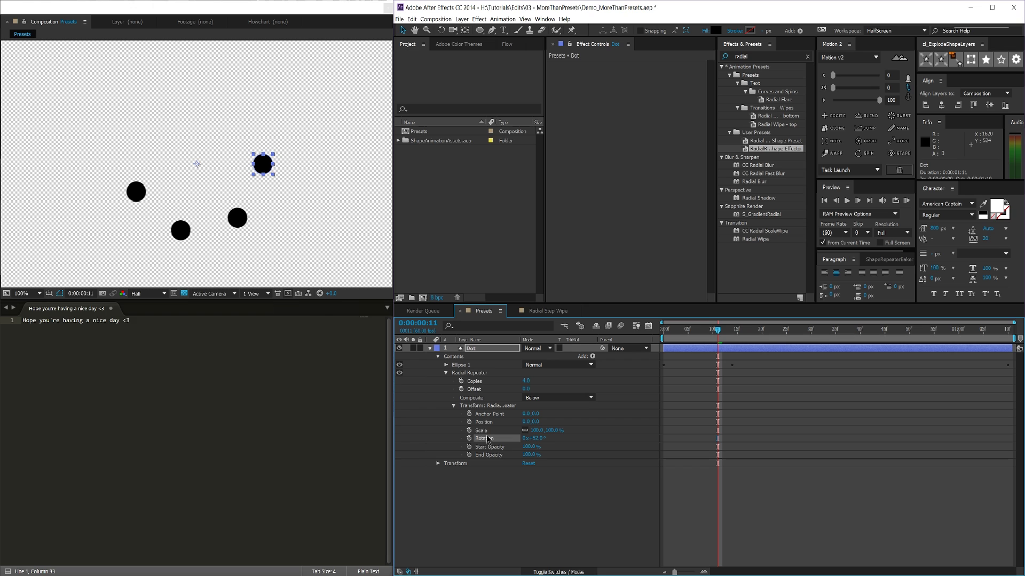
left_click(535, 438)
key("Return")
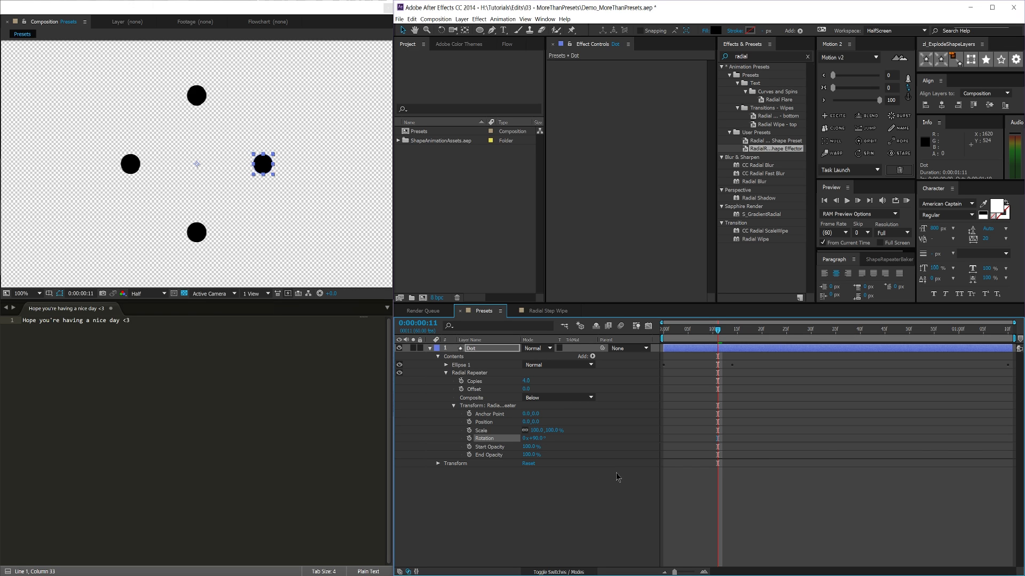
Change the repeater to 8 copies with a 45° Rotation for an even ring
left_click(526, 380)
key("Return")
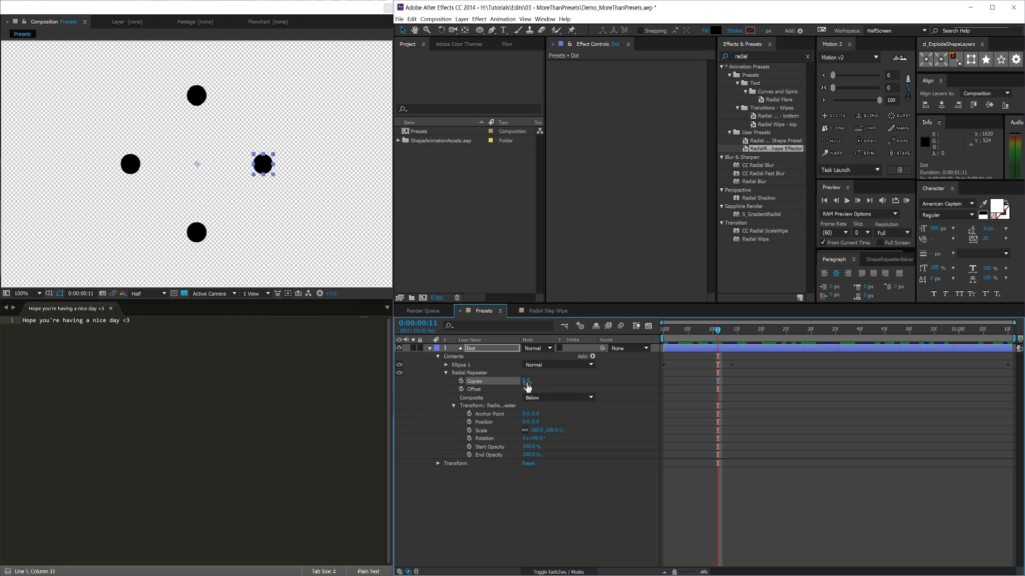
left_click(534, 438)
key("Return")
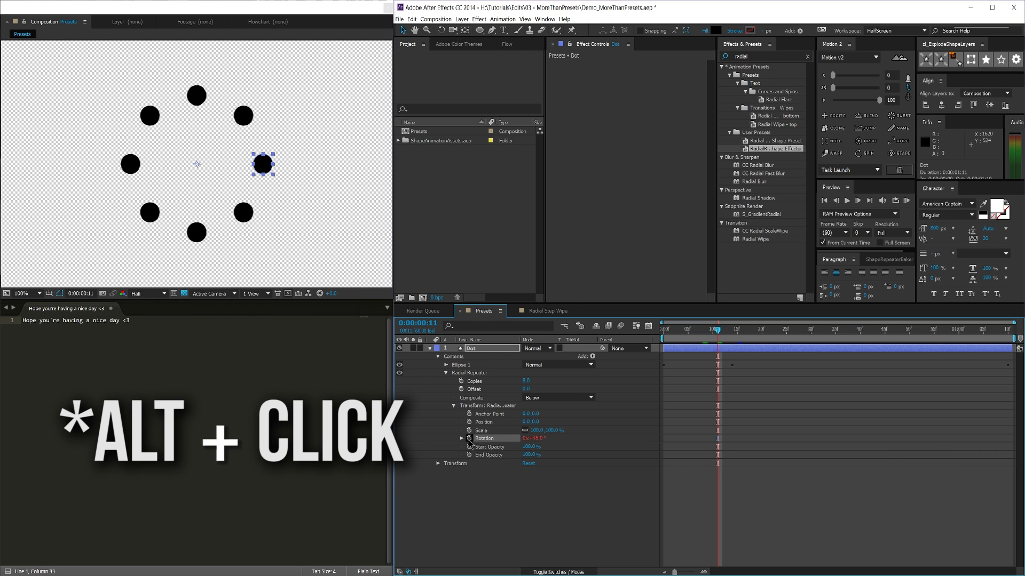
Add a Rotation expression typing 360 and pick-whipping it to the repeater's Copies
left_click(469, 439, "alt")
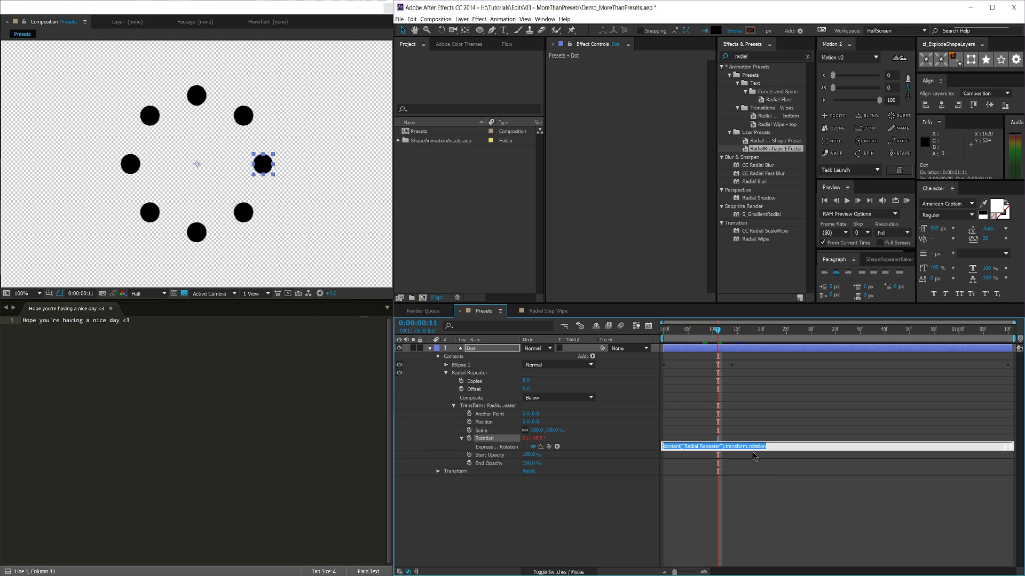
left_click_drag(752, 449, 753, 475)
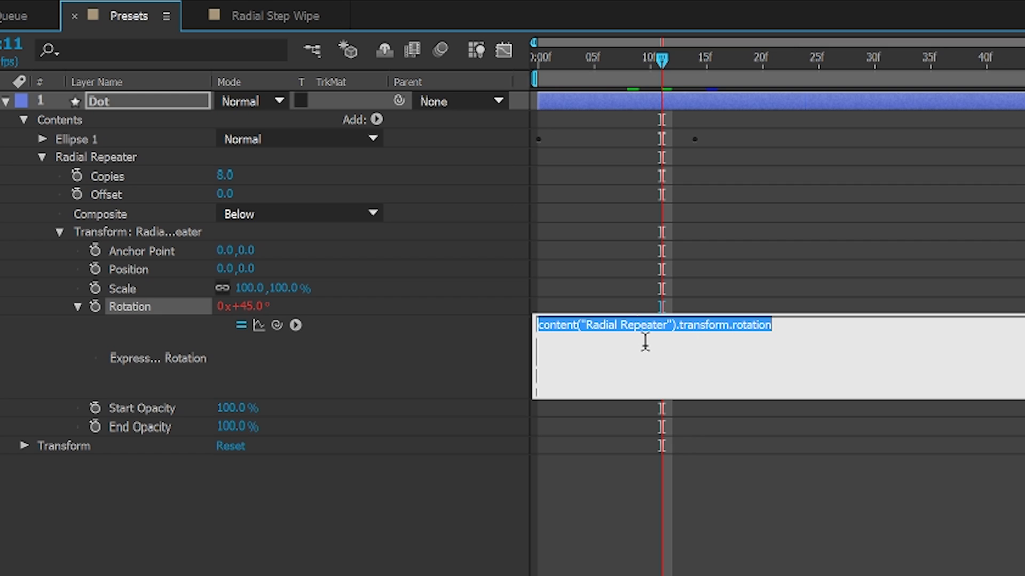
type("360")
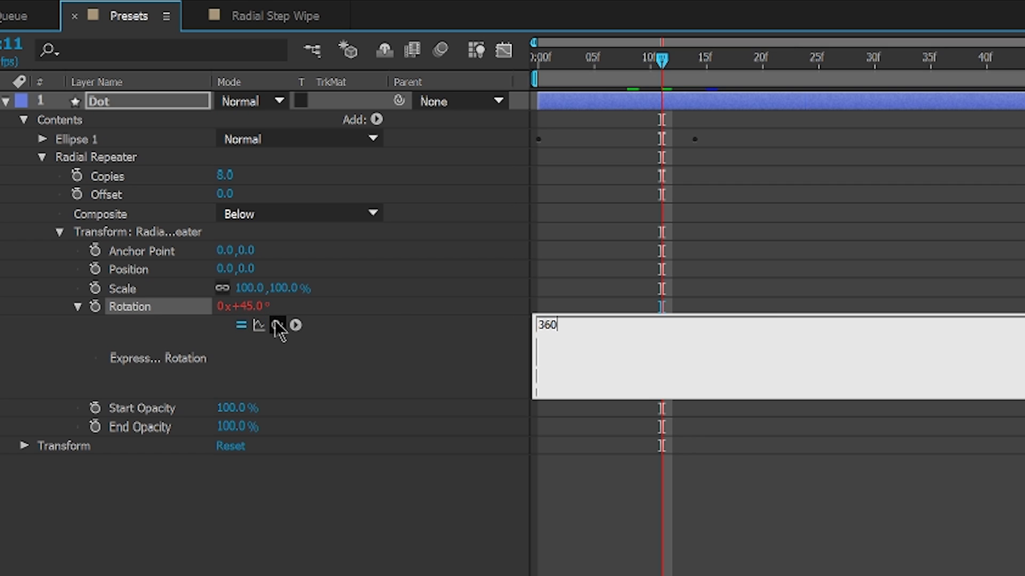
left_click_drag(277, 327, 134, 180)
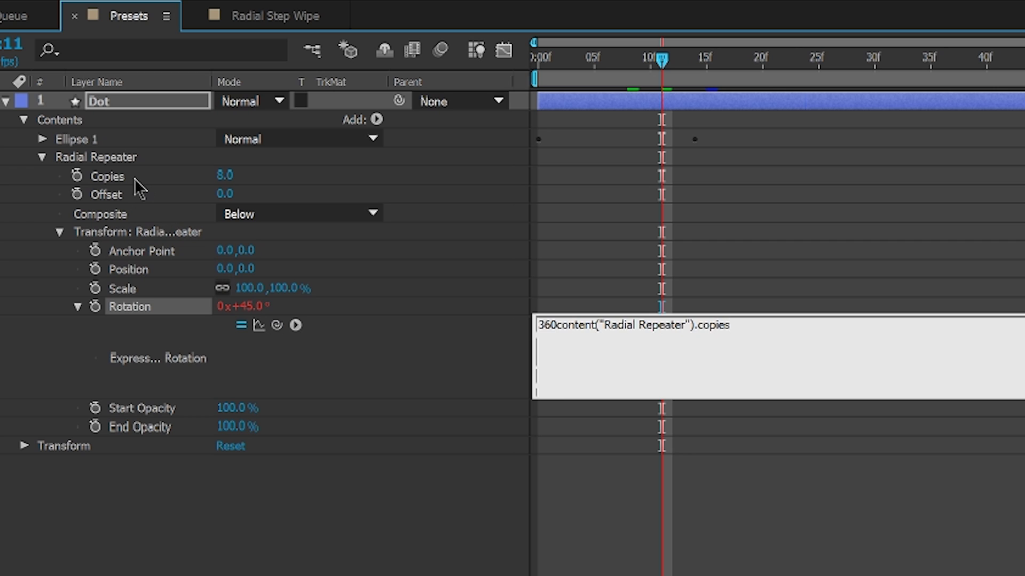
left_click(138, 187)
left_click(931, 29)
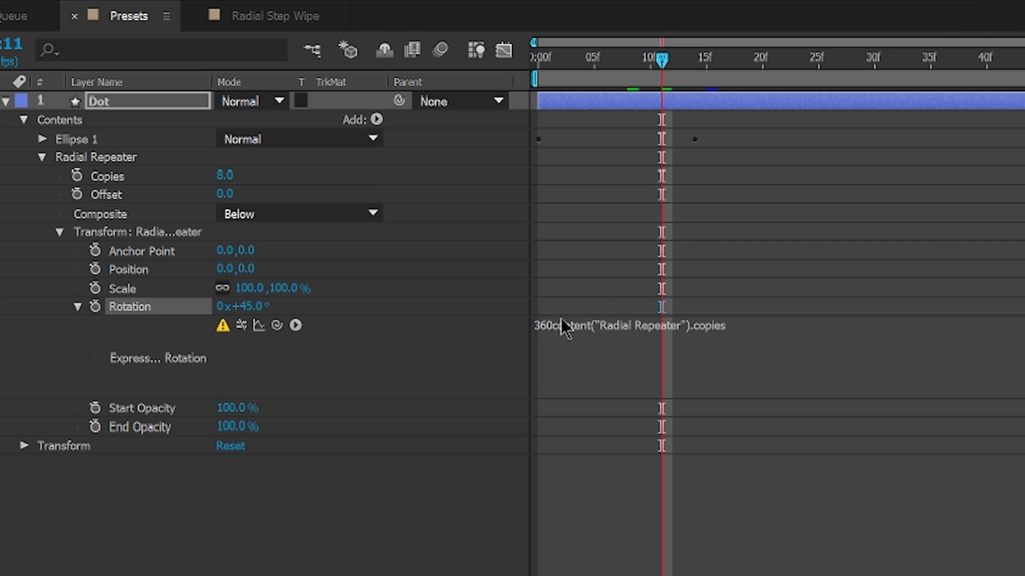
Correct the expression to 360/content("Radial Repeater").copies and commit it
left_click(560, 324)
left_click(551, 324)
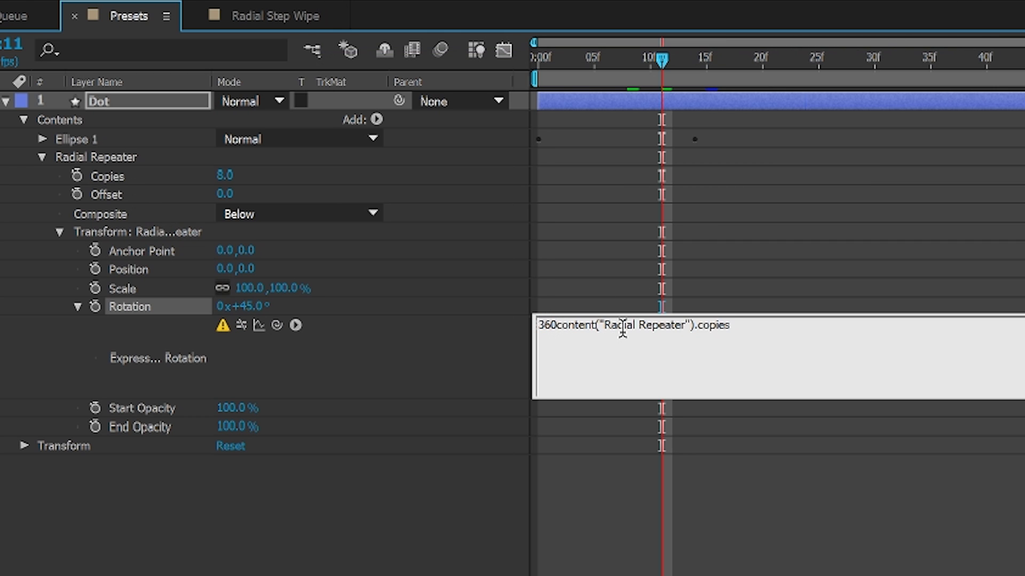
type("/")
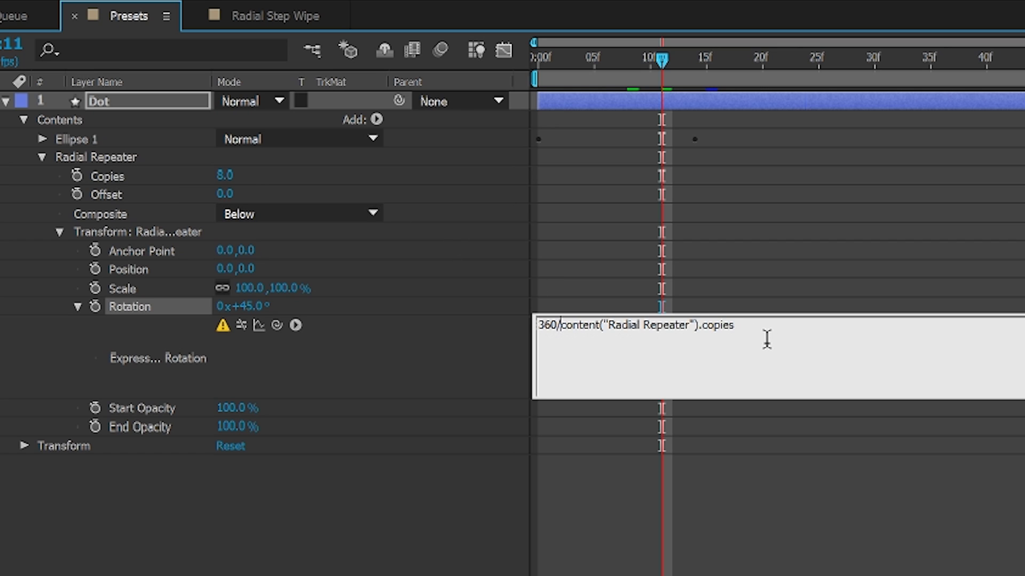
key("KP_Enter")
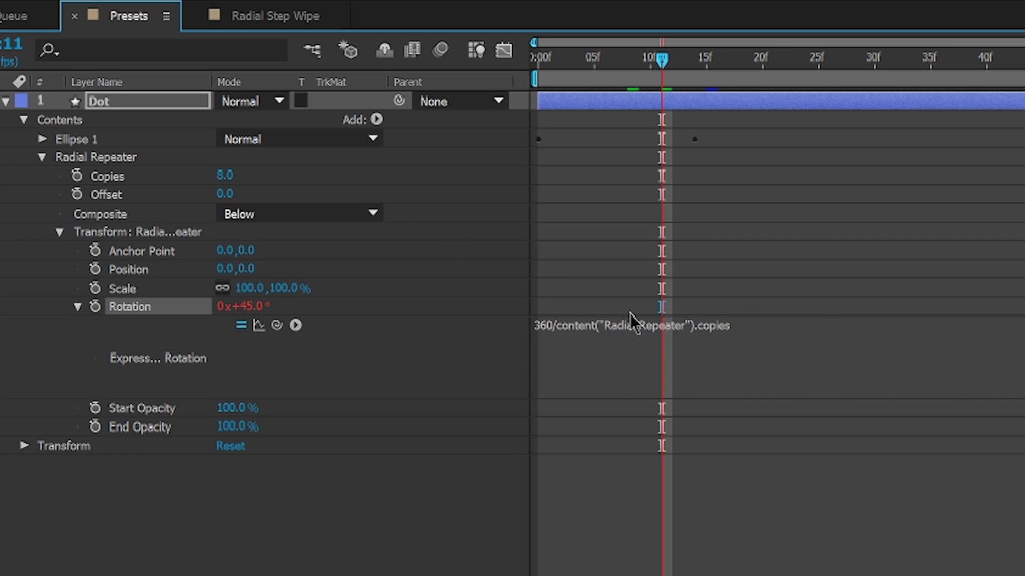
left_click(707, 324)
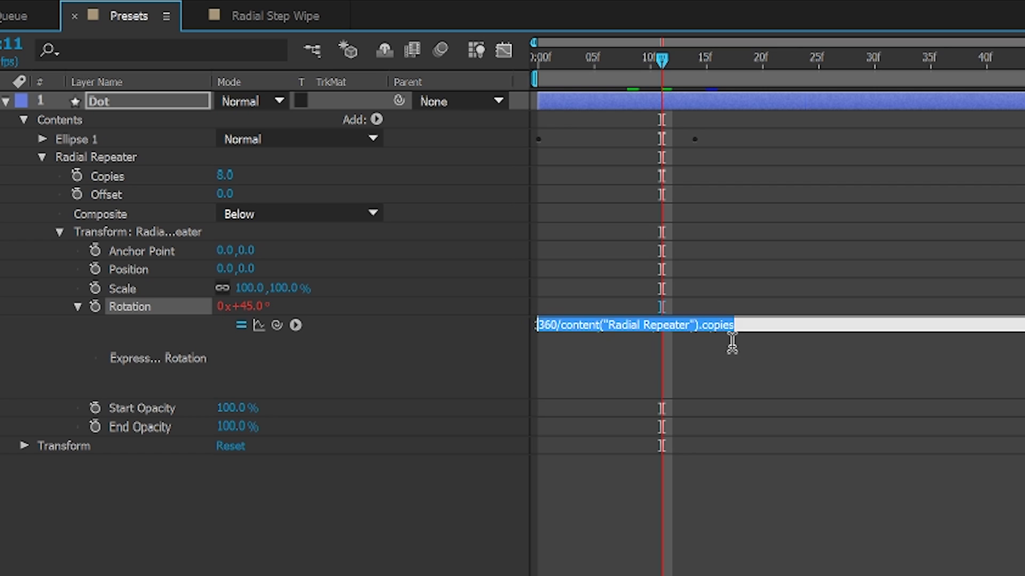
left_click(752, 331)
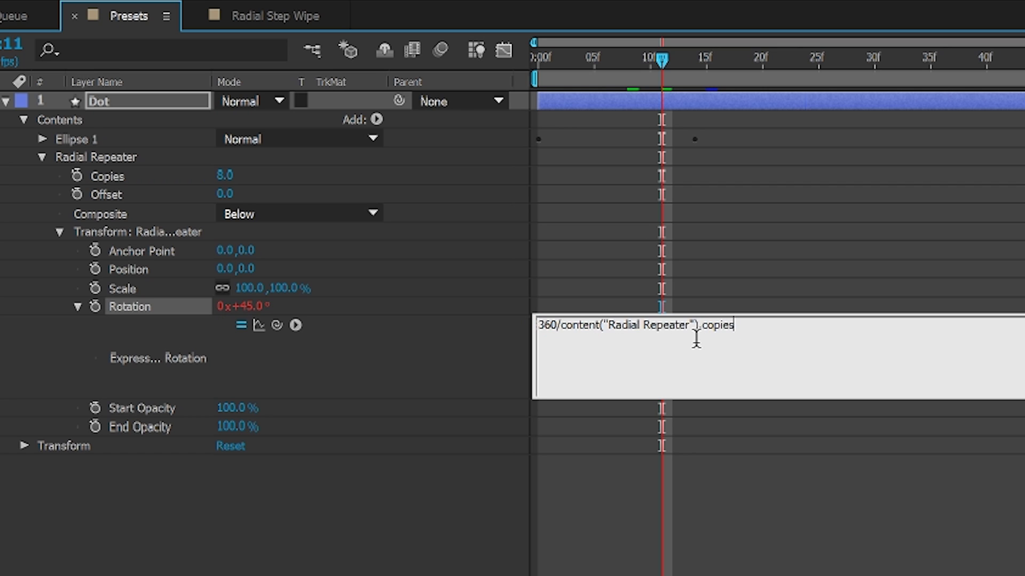
key("Return")
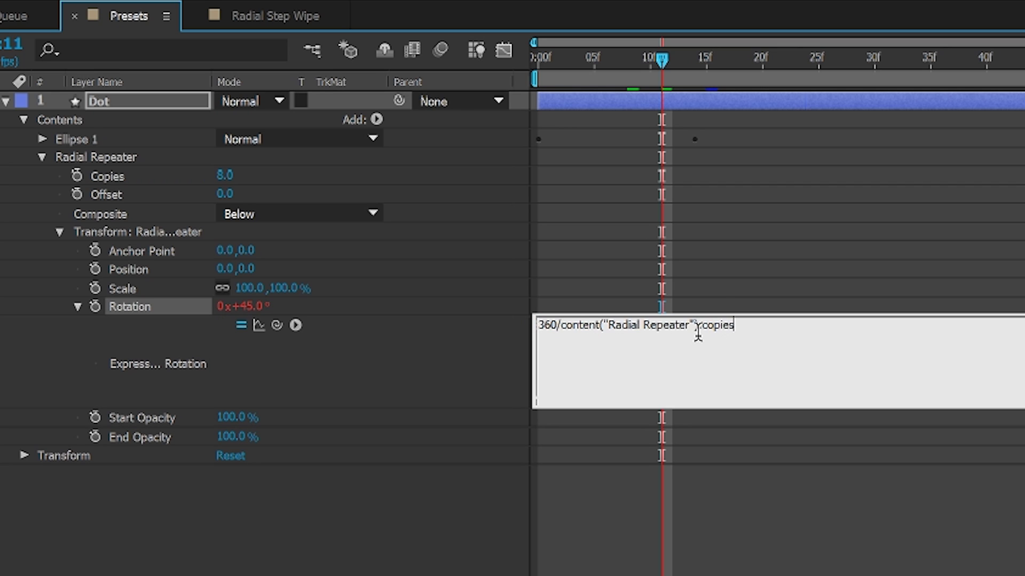
left_click(716, 286)
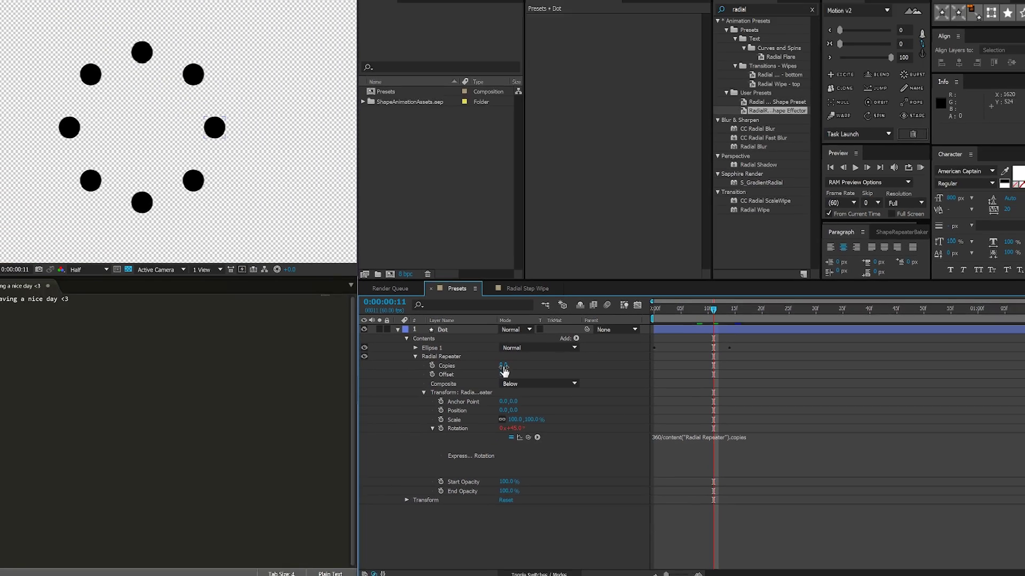
Set Copies to 0 and dismiss the resulting divide-by-zero expression warnings
left_click_drag(504, 372, 526, 380)
left_click(527, 381)
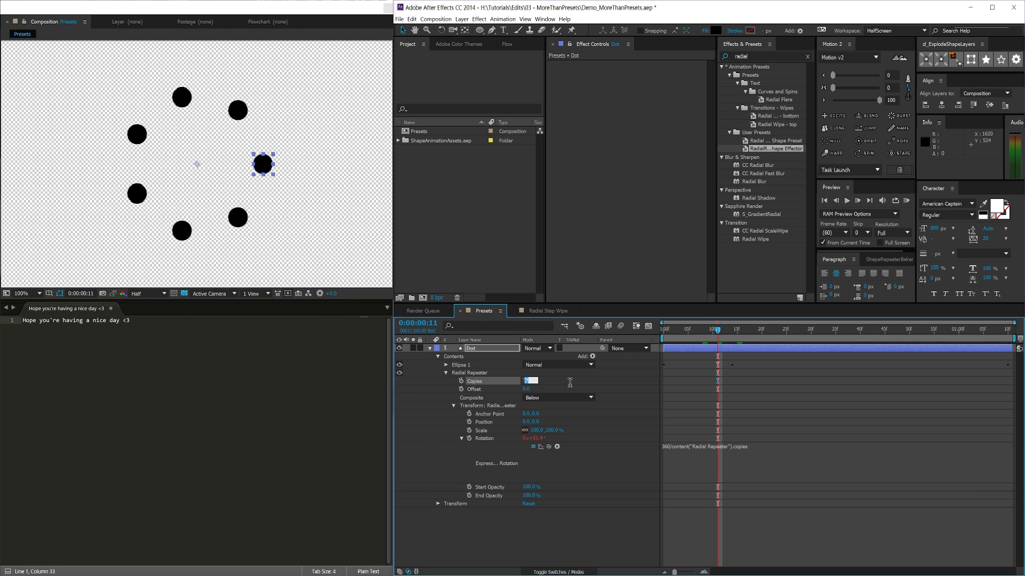
type("0")
key("Return")
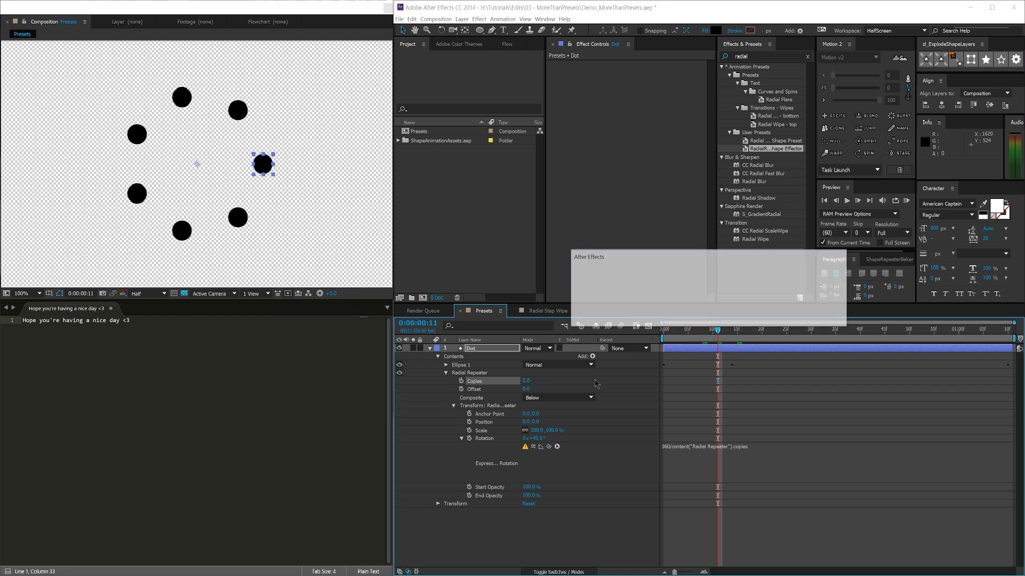
left_click(820, 316)
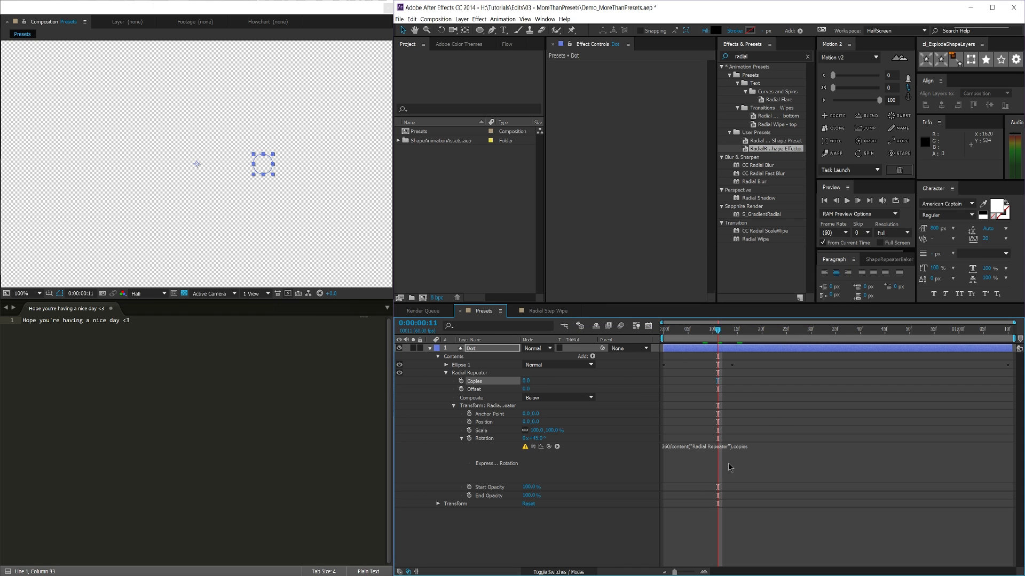
left_click(665, 447)
left_click_drag(663, 446, 793, 448)
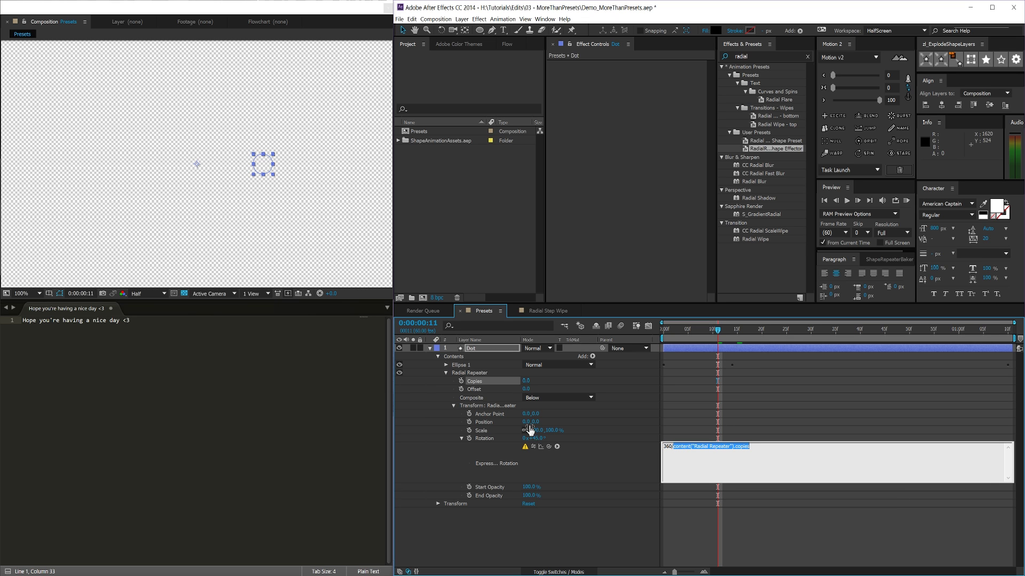
left_click(523, 385)
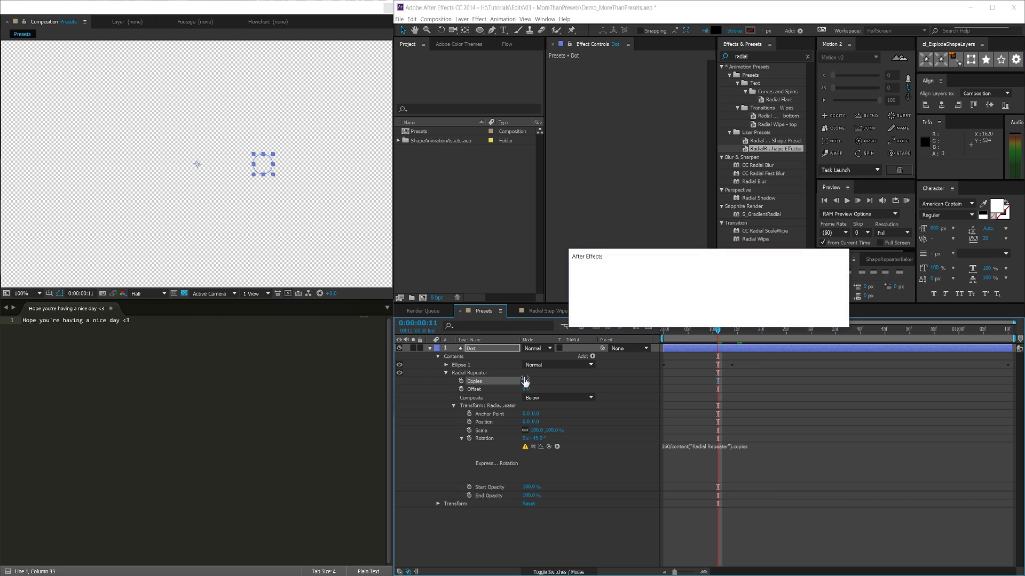
left_click(821, 318)
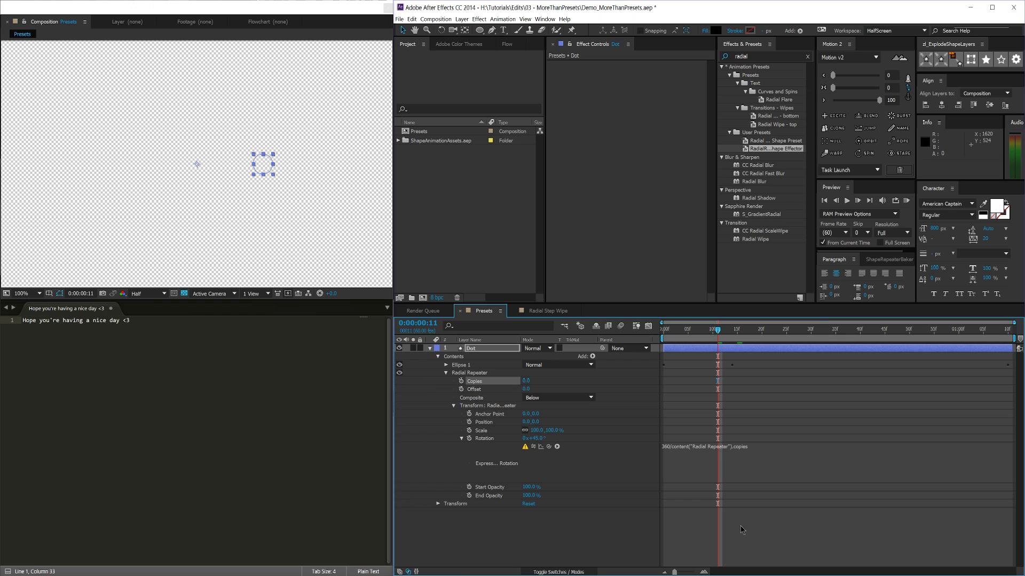
Insert a new first line in the Rotation expression for a try { block
left_click(738, 464)
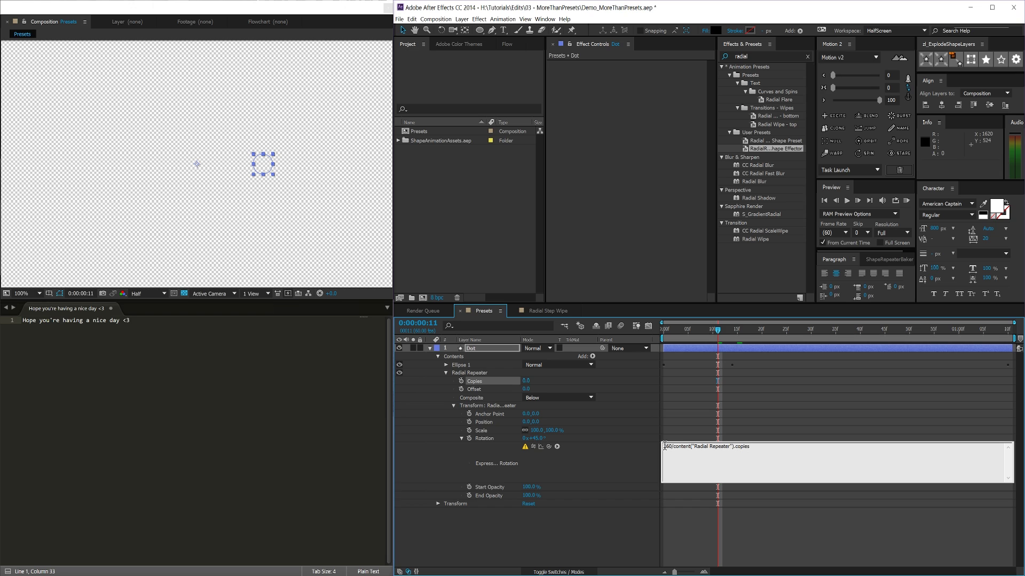
key("Home")
key("Return")
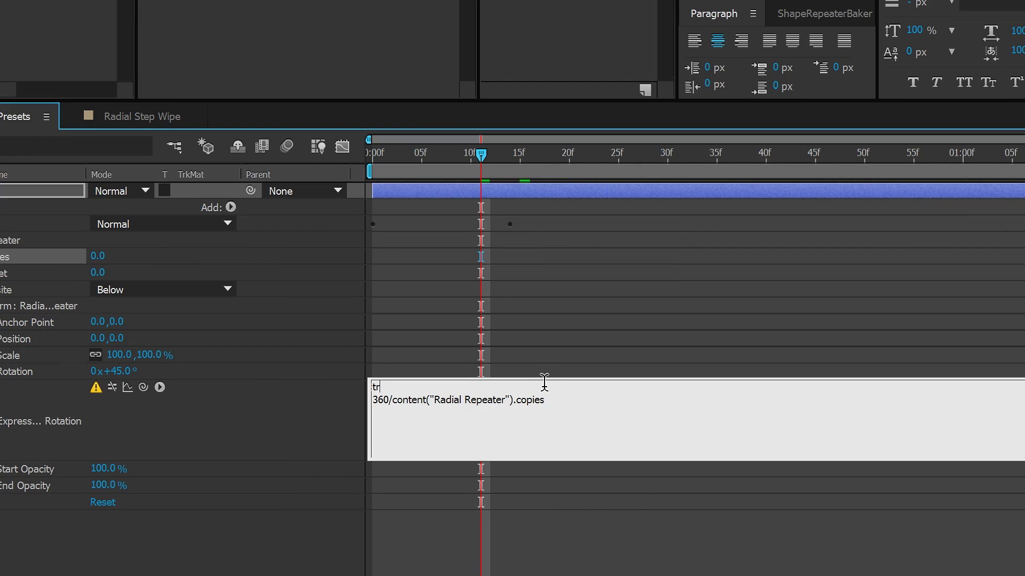
Finish the try block with } catch (err) { 0; } and commit the expression
left_click_drag(563, 401, 334, 392)
left_click(562, 401)
type("}")
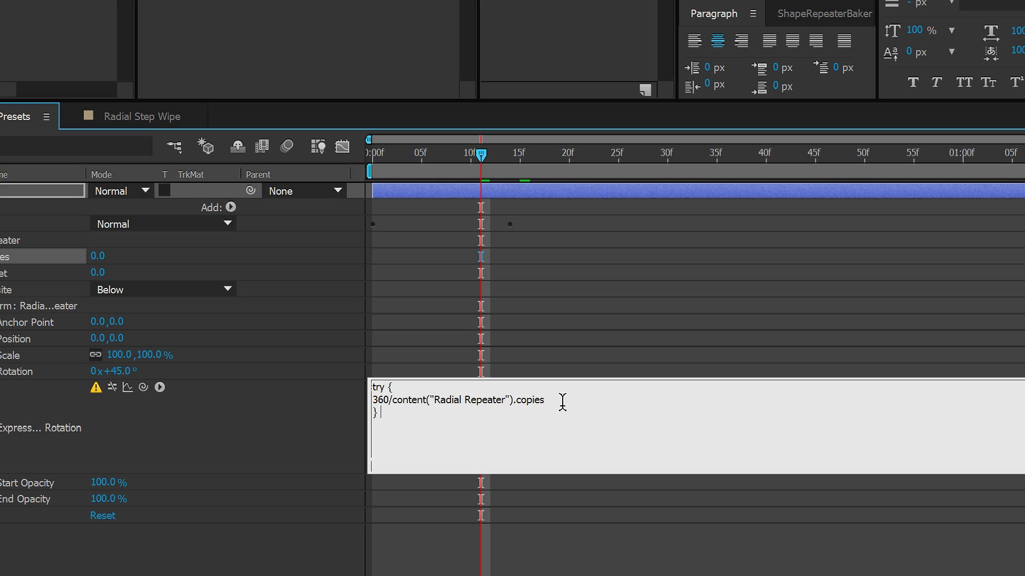
type(" catch (err)")
left_click_drag(373, 400, 548, 400)
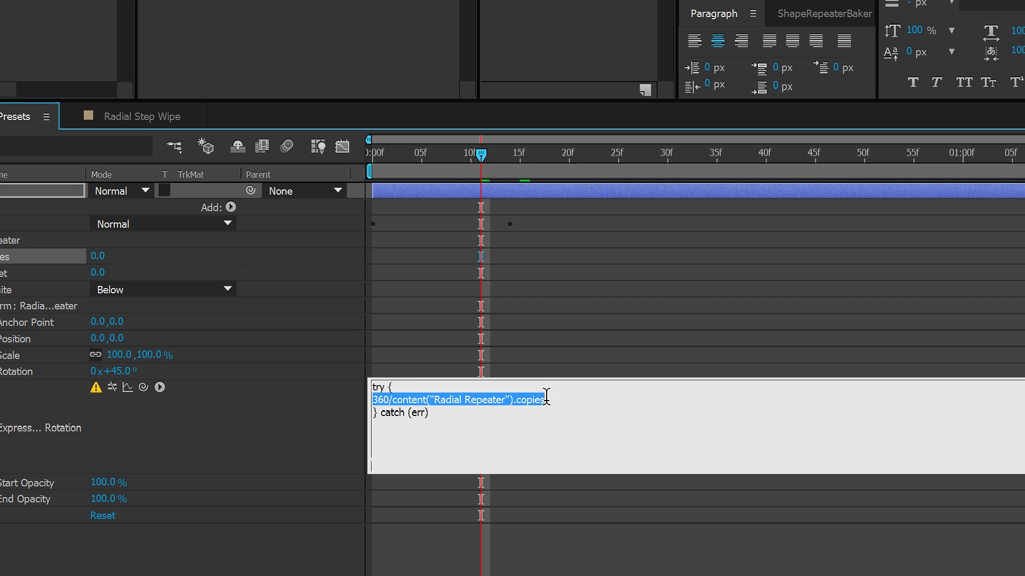
left_click(548, 400)
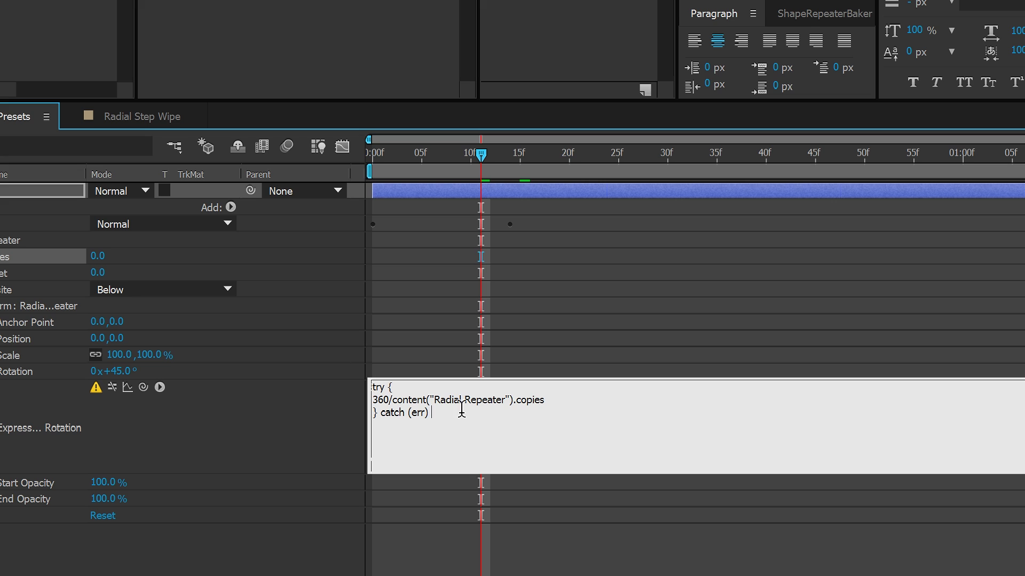
type("{")
key("Return")
key("Return")
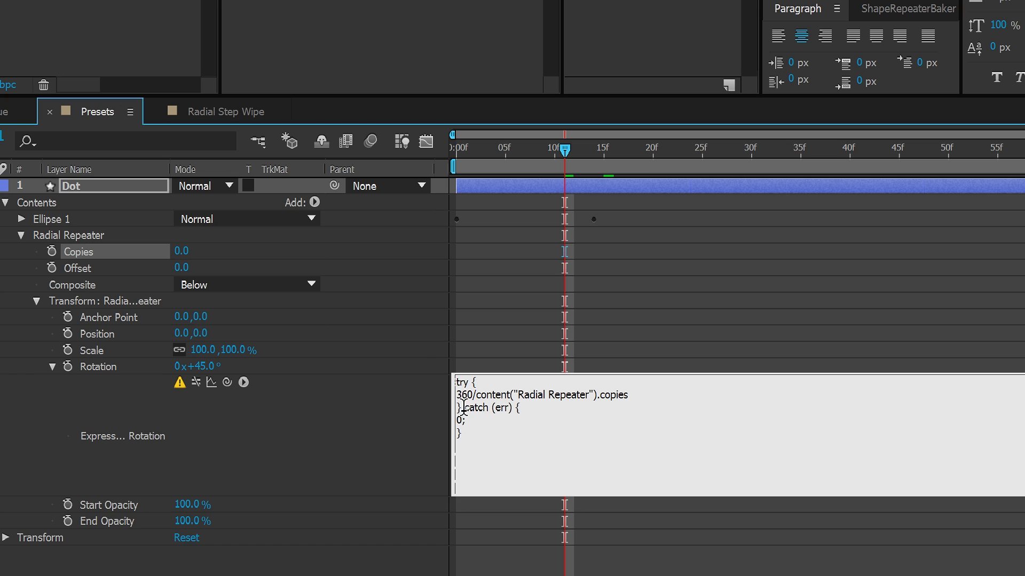
left_click_drag(461, 408, 485, 439)
left_click(480, 418)
key("KP_Enter")
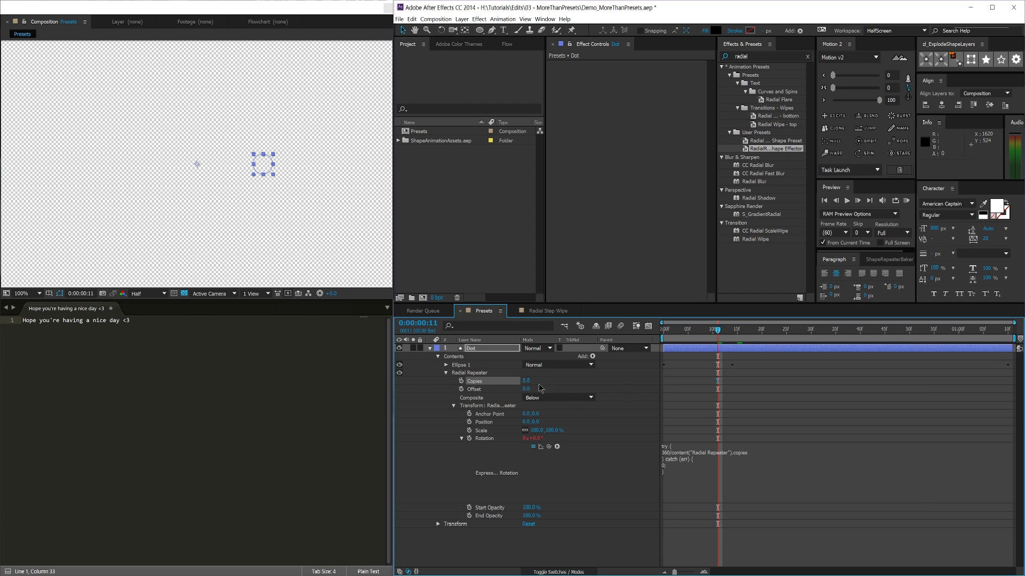
Save the Radial Repeater as preset tutorial.ffx, overwriting the old file, then delete it from Dot
left_click_drag(526, 381, 528, 382)
mouse_move(526, 381)
left_mouse_down()
mouse_move(566, 381)
mouse_move(513, 381)
mouse_move(528, 382)
left_mouse_up()
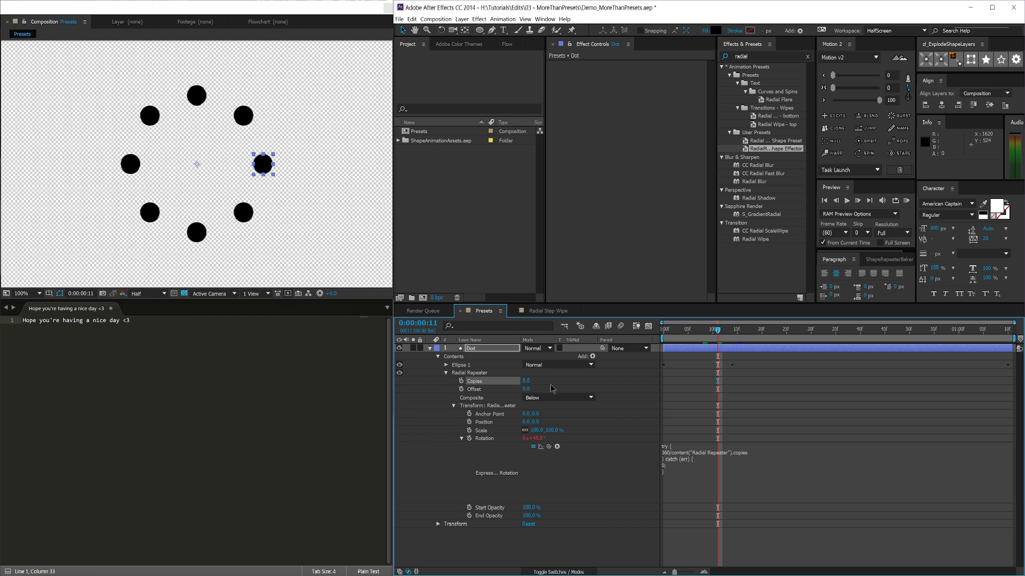
left_click(446, 373)
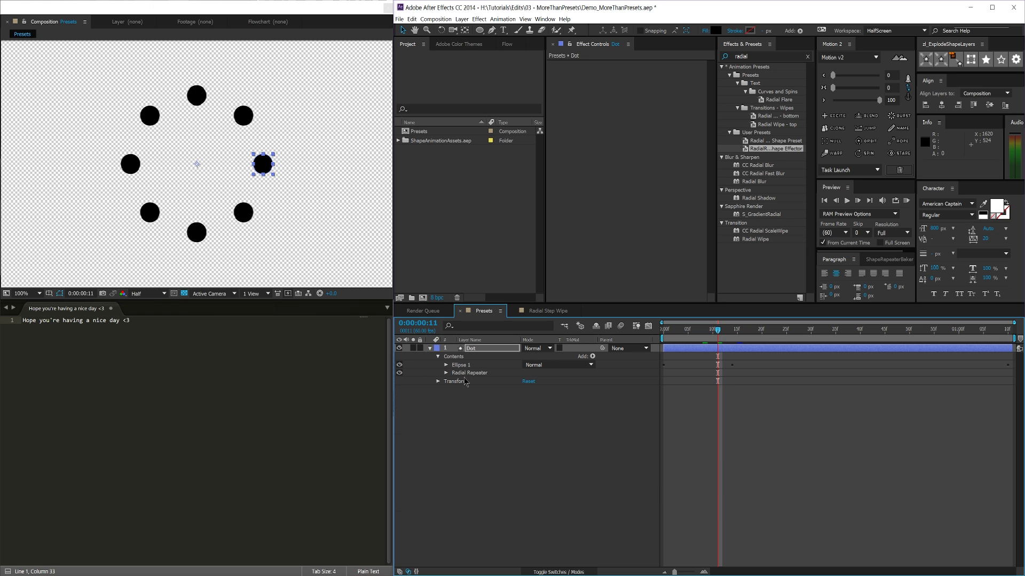
left_click(447, 374)
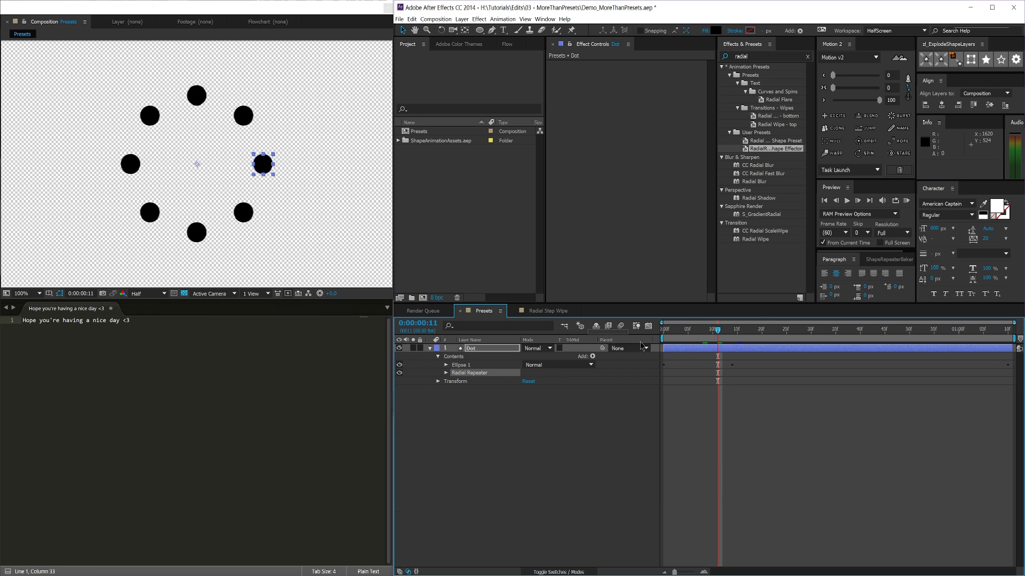
left_click(800, 299)
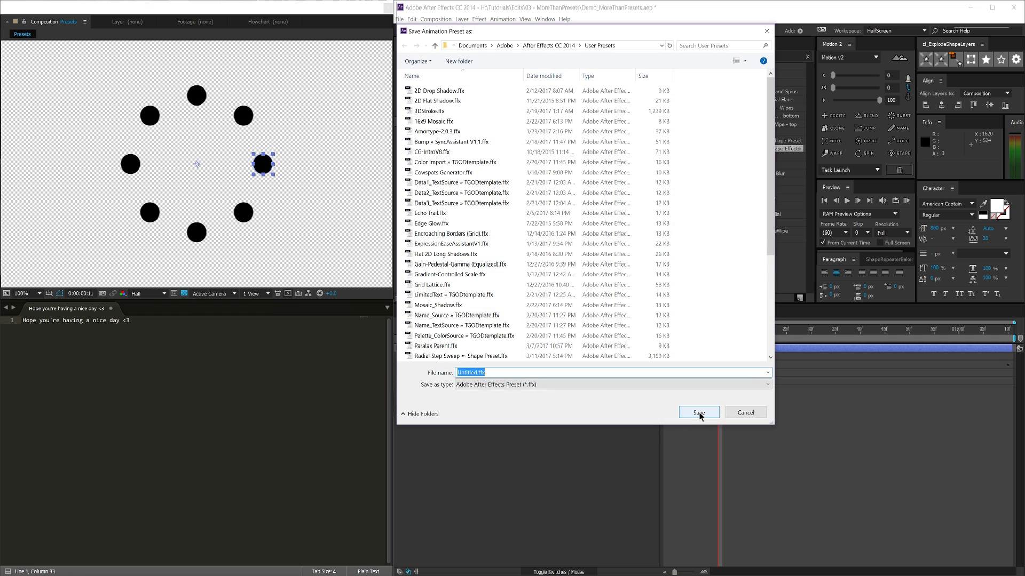
type("tutorial")
left_click(699, 413)
left_click(539, 298)
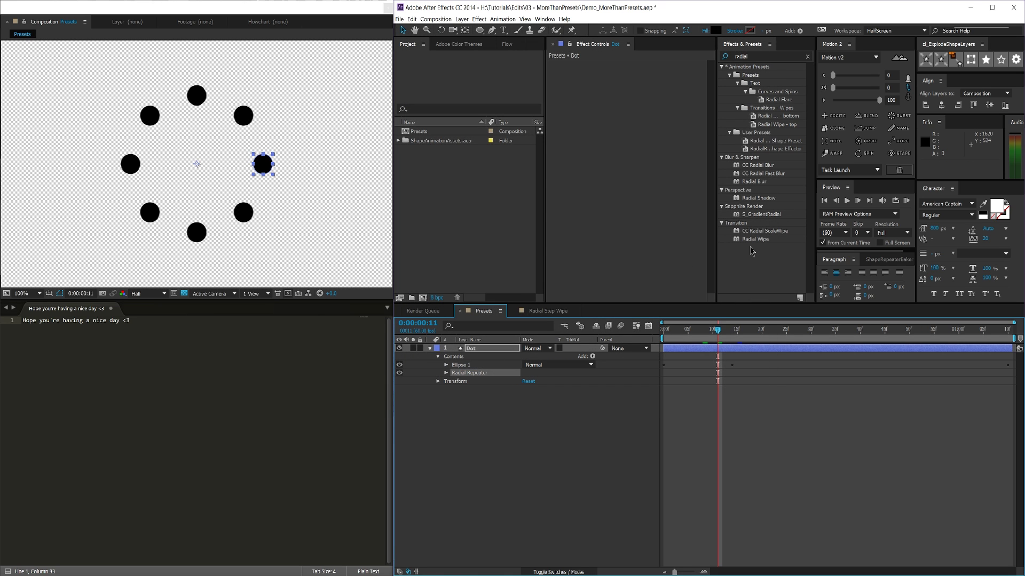
left_click(462, 373)
key("Delete")
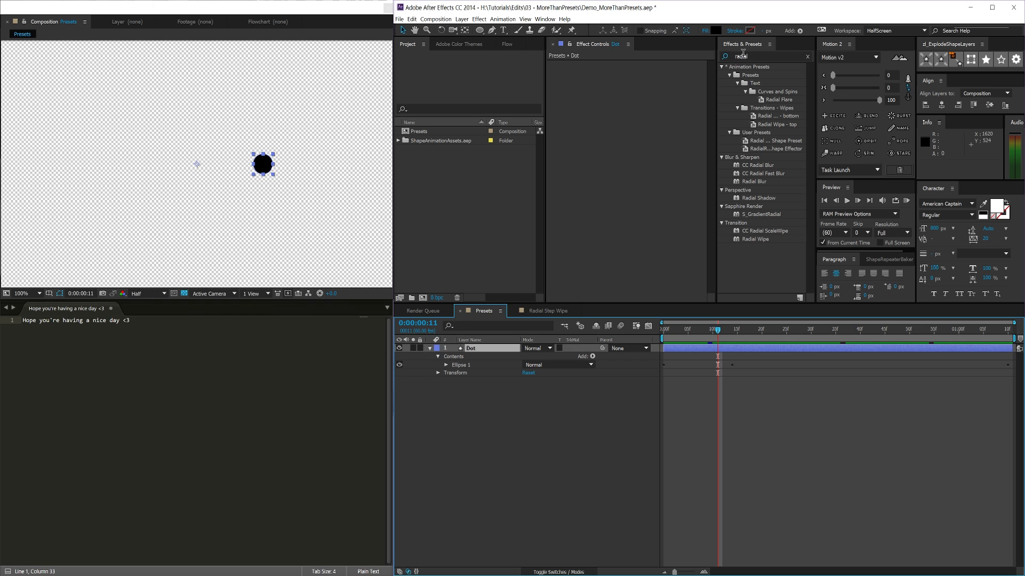
Search Effects & Presets for 'tut' and drag the tutorial preset onto the Dot layer
left_click(743, 54)
type("tu")
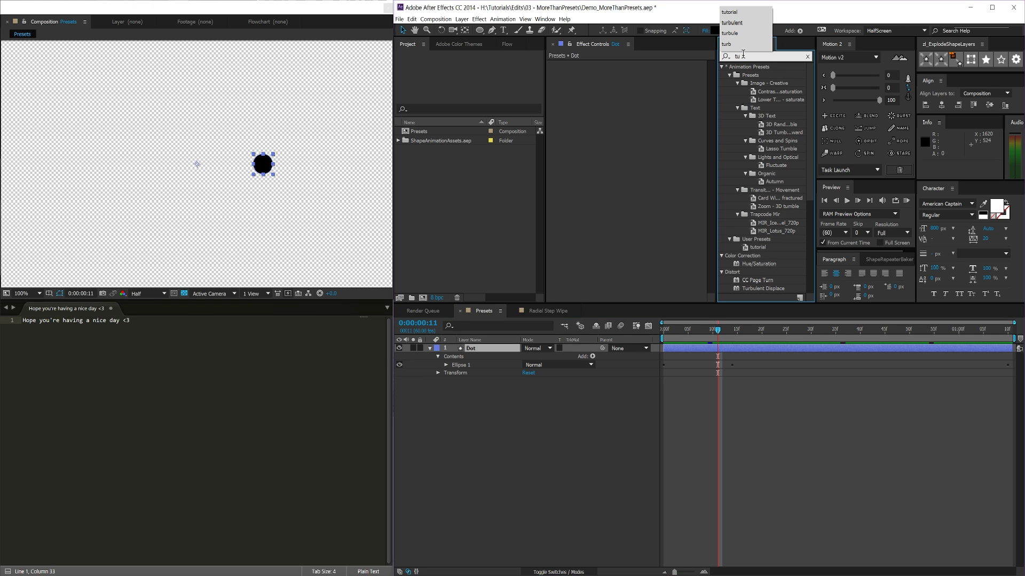
type("torial")
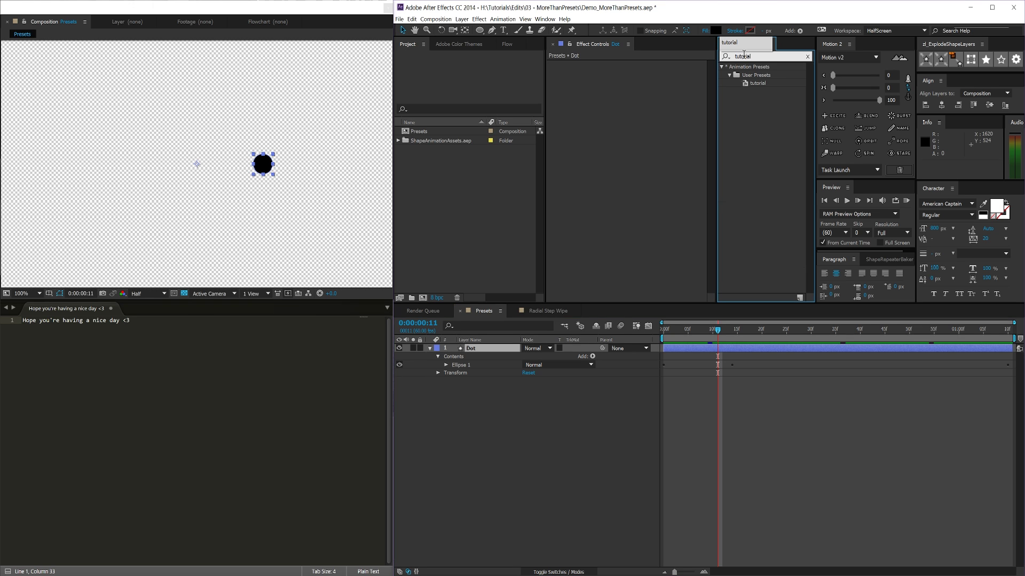
left_click_drag(766, 85, 530, 350)
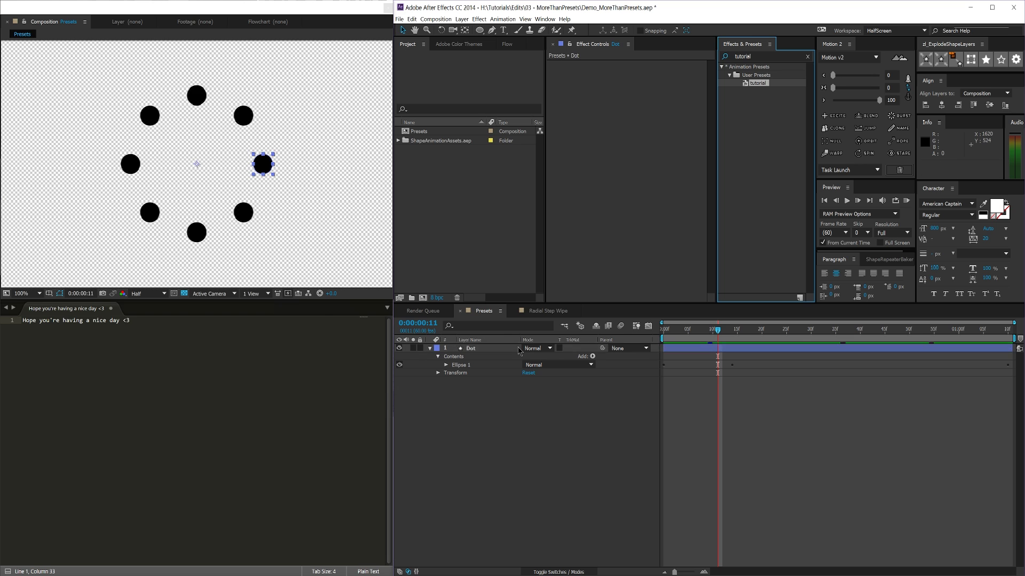
mouse_move(717, 330)
left_mouse_down()
mouse_move(689, 335)
mouse_move(1010, 333)
mouse_move(737, 332)
mouse_move(725, 358)
mouse_move(683, 367)
mouse_move(708, 332)
left_mouse_up()
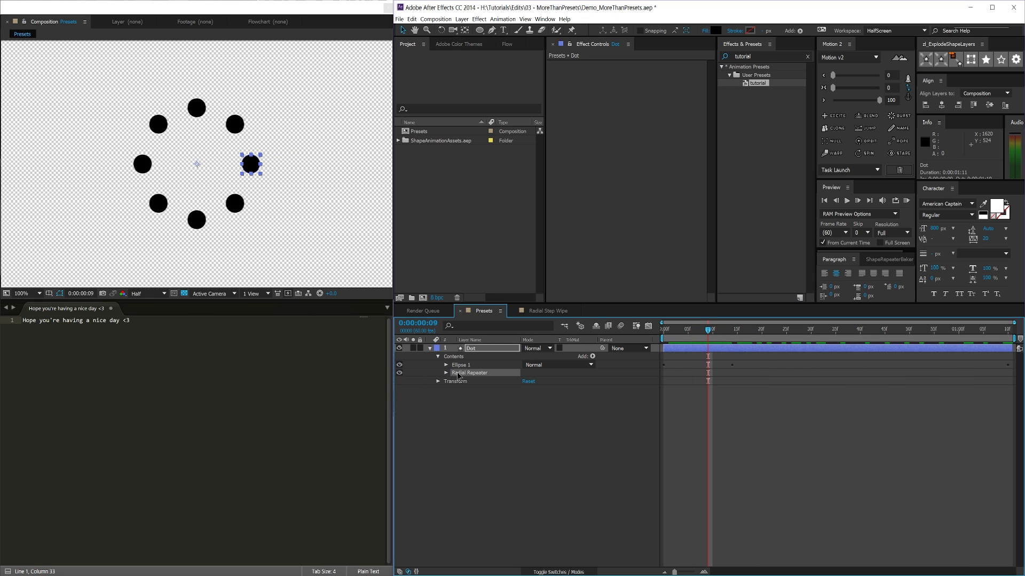
Replace the Radial Repeater with a new Repeater at Position 0,0 with 5 copies
key("Delete")
left_click(456, 357)
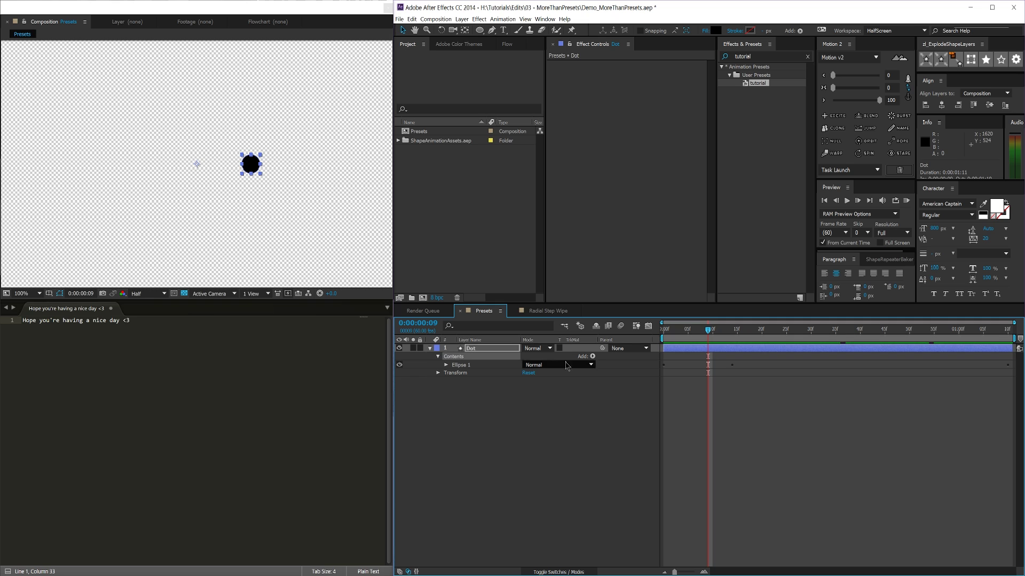
left_click(593, 356)
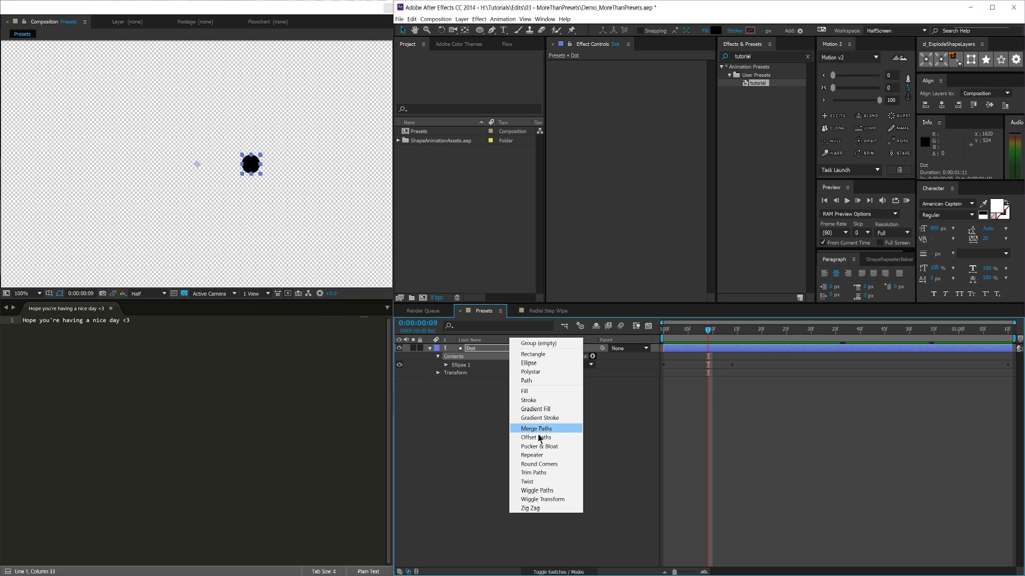
left_click(533, 455)
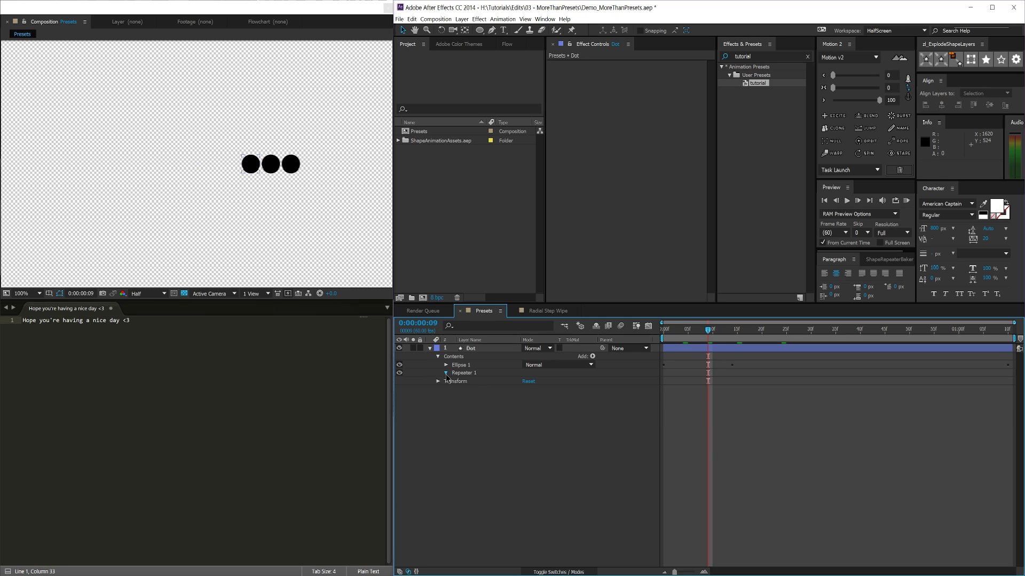
left_click(445, 373)
left_click(529, 422)
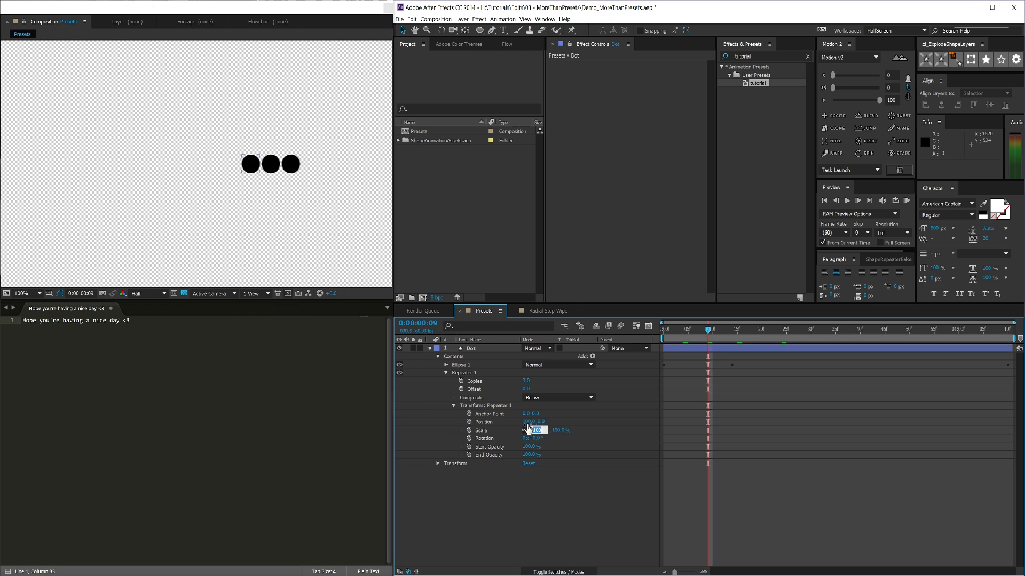
type("0")
key("Return")
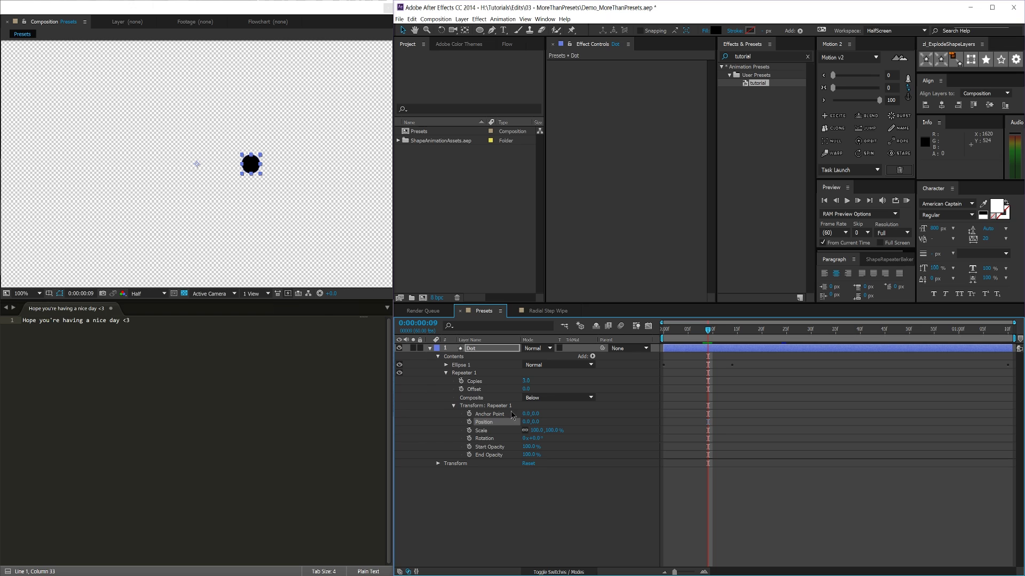
left_click(526, 381)
type("5")
key("Return")
left_click(525, 496)
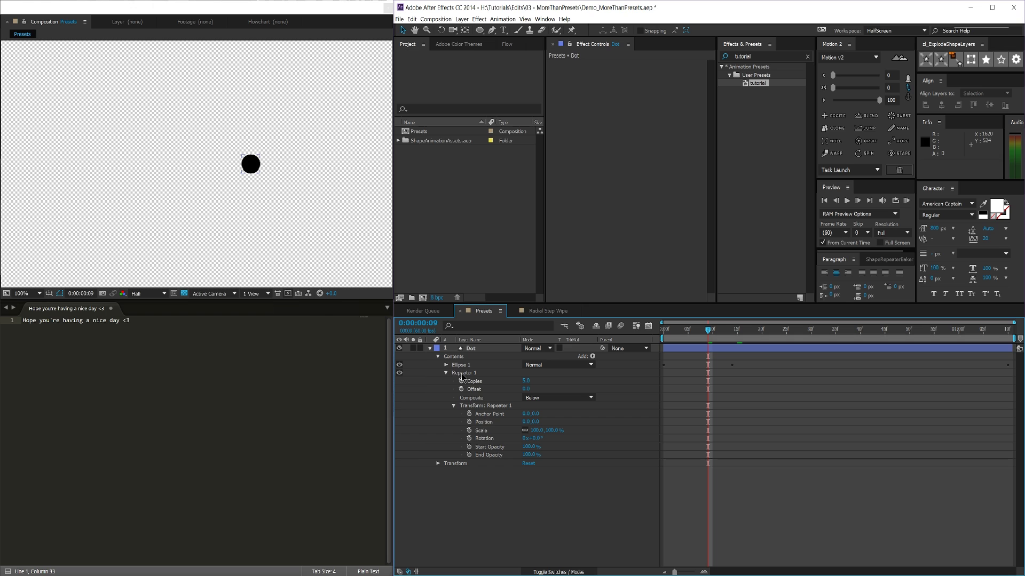
Rename the new repeater to 'Cutclean Repeater'
left_click(455, 373)
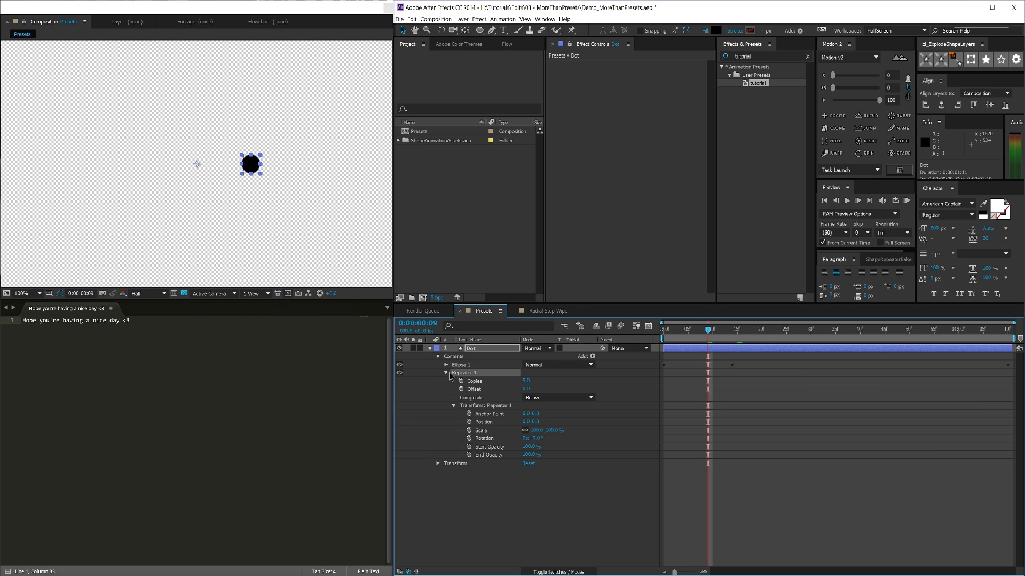
key("Return")
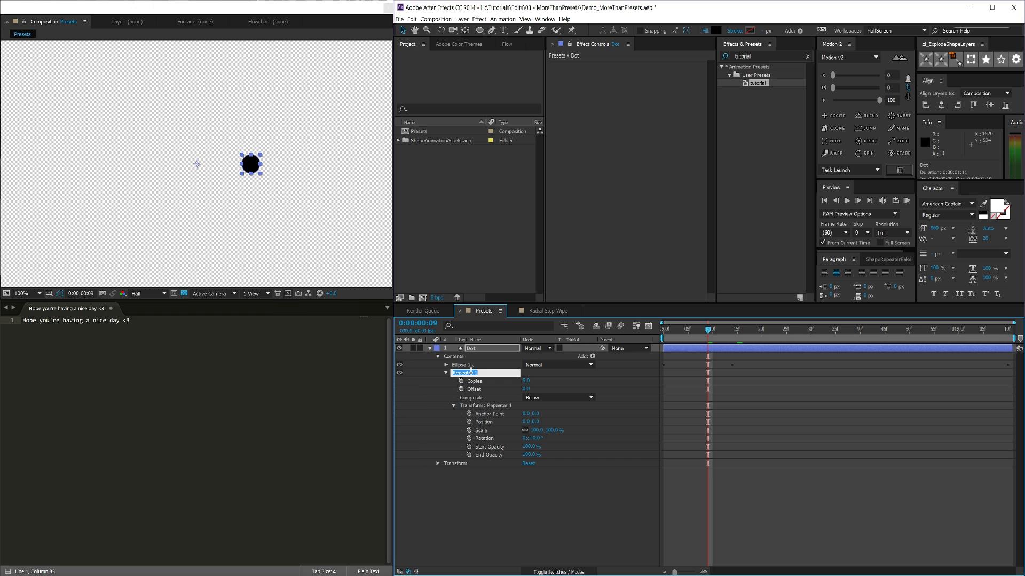
type("Cutclean")
key("Return")
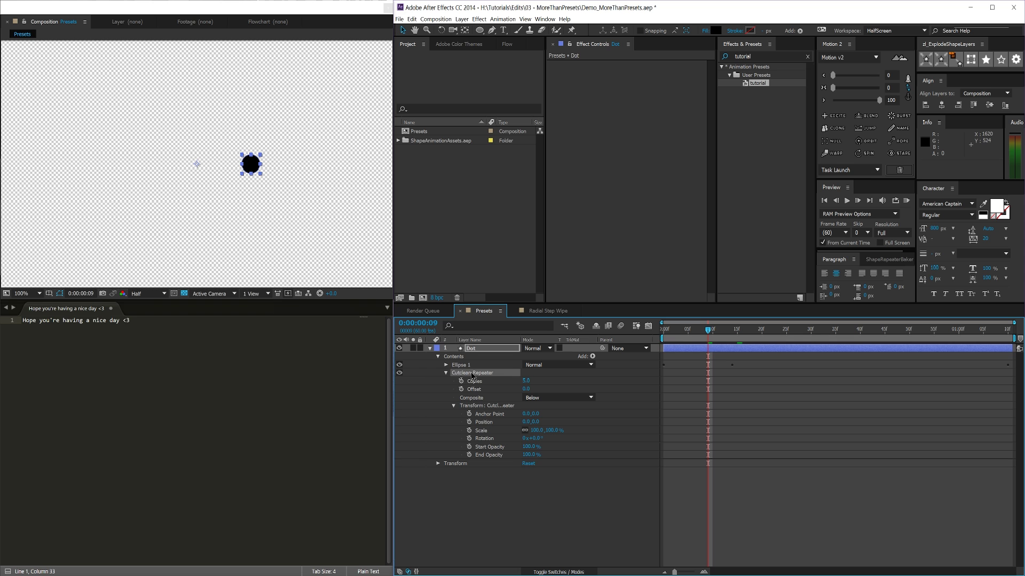
left_click(446, 372)
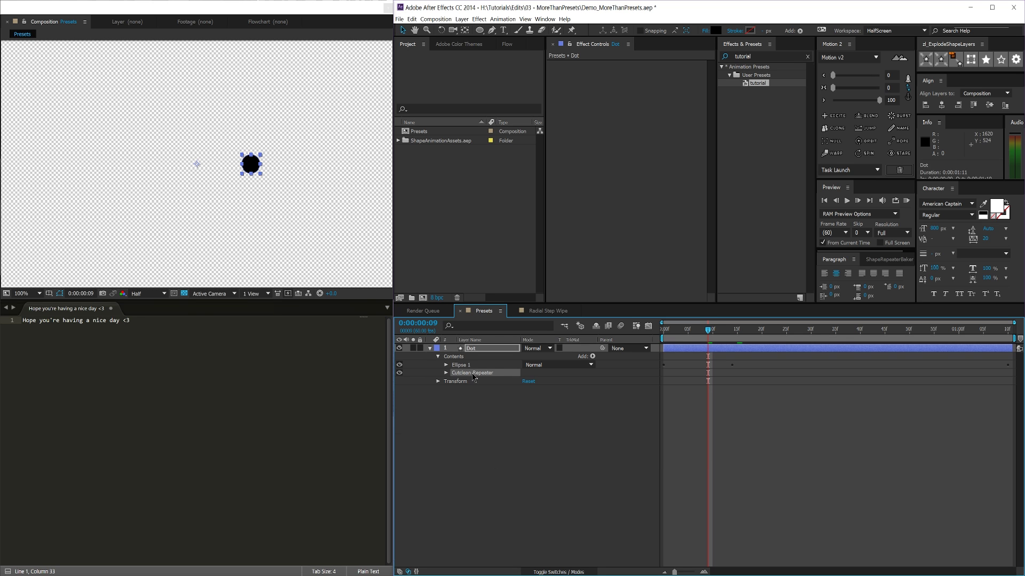
Save the repeater as a user animation preset named Repeater
left_click(799, 297)
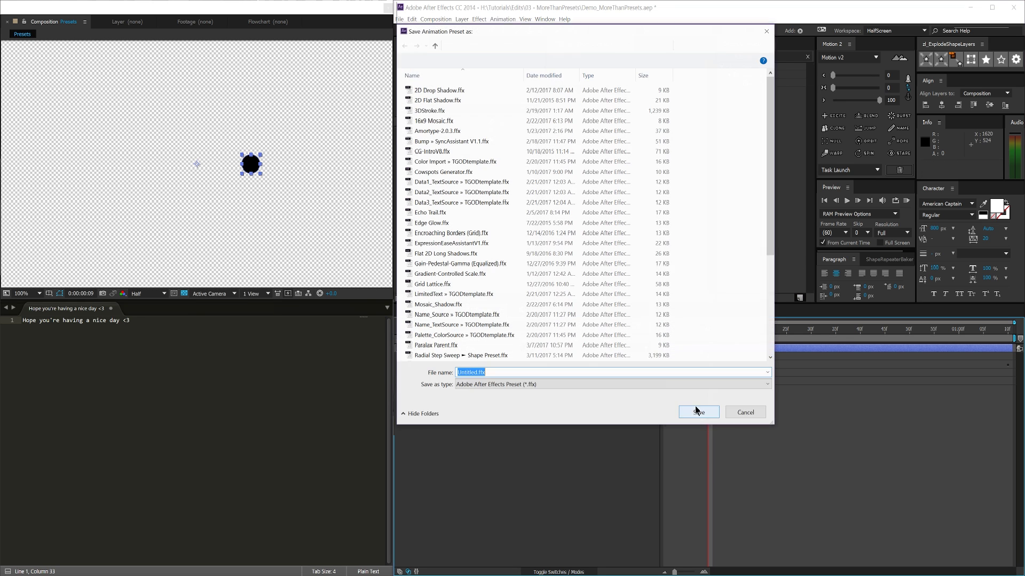
type("Repeater")
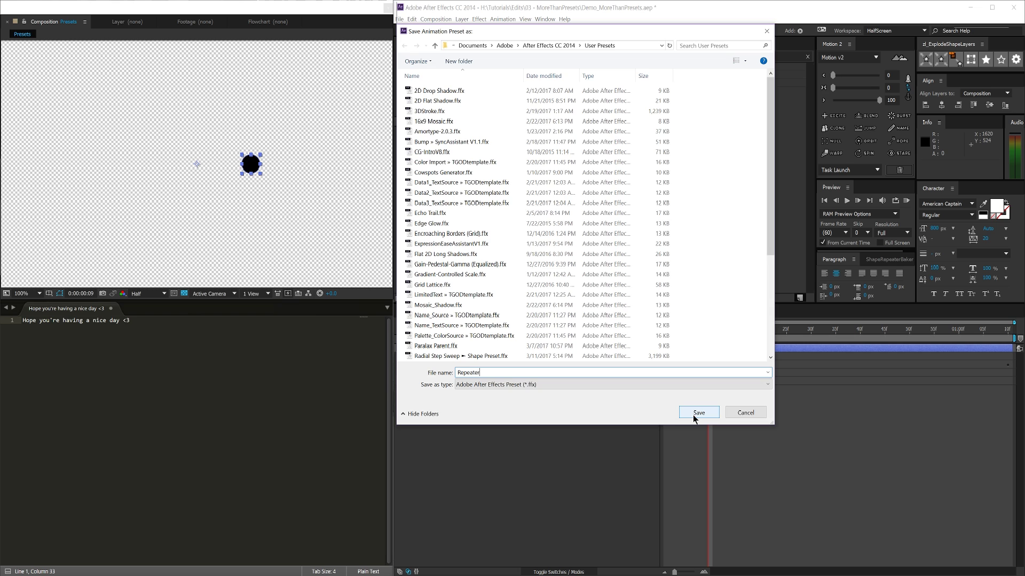
left_click(697, 413)
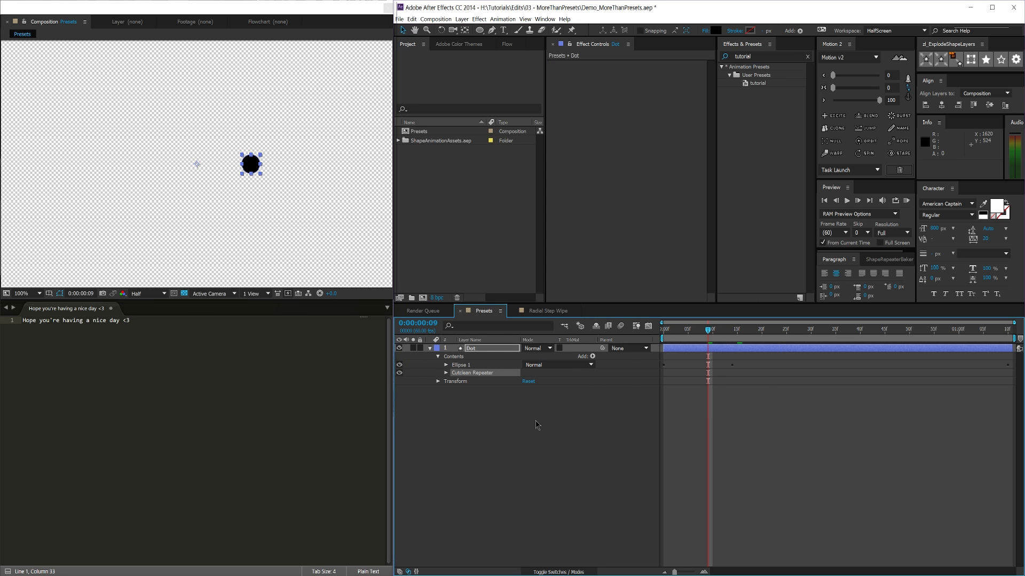
Delete Cutclean Repeater from Dot and reapply the tutorial preset's eight-dot radial ring
left_click(464, 370)
key("Delete")
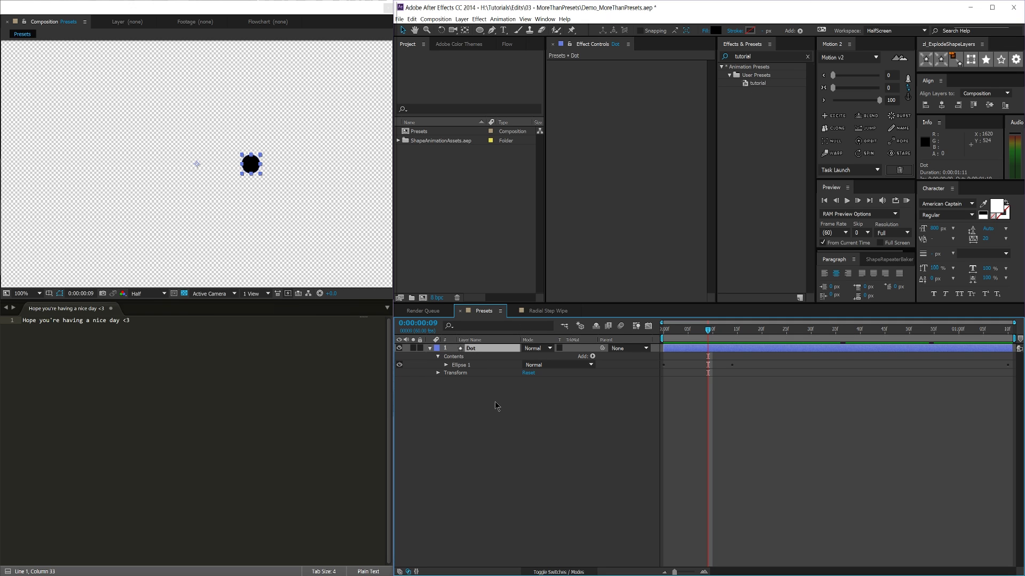
double_click(758, 83)
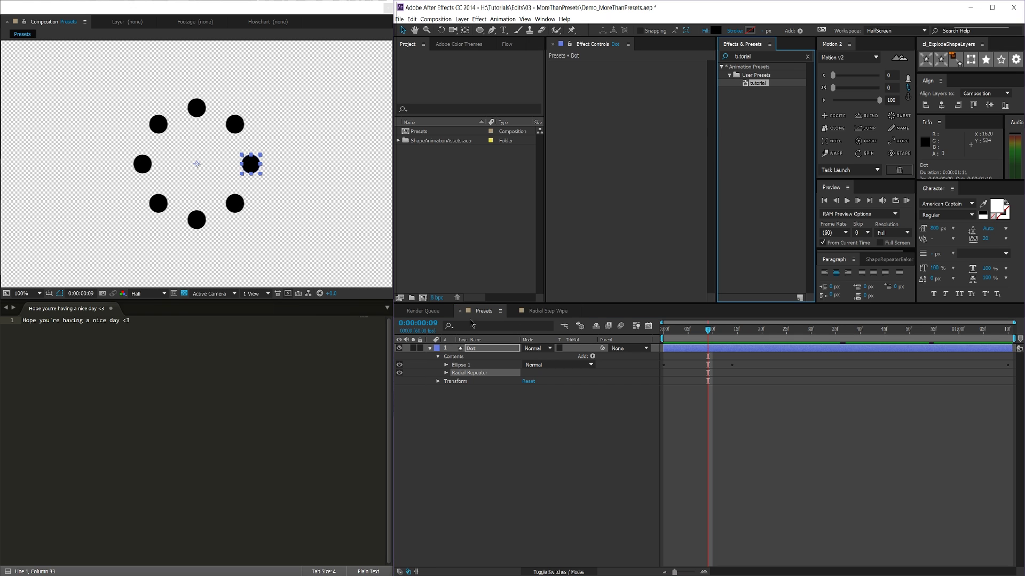
Undo the tutorial preset and apply the saved Repeater preset to Dot
key("ctrl+z")
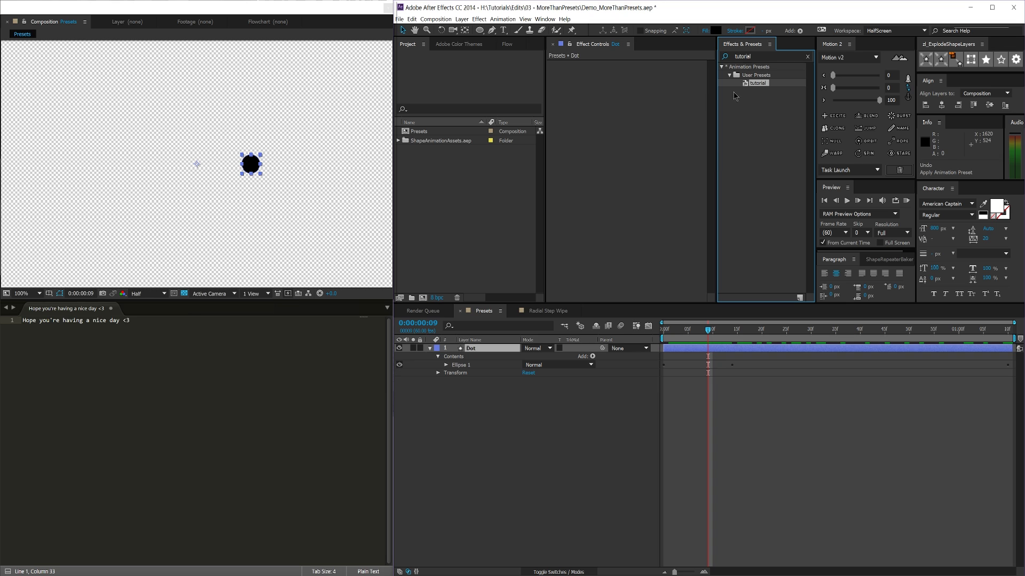
double_click(752, 55)
type("repea")
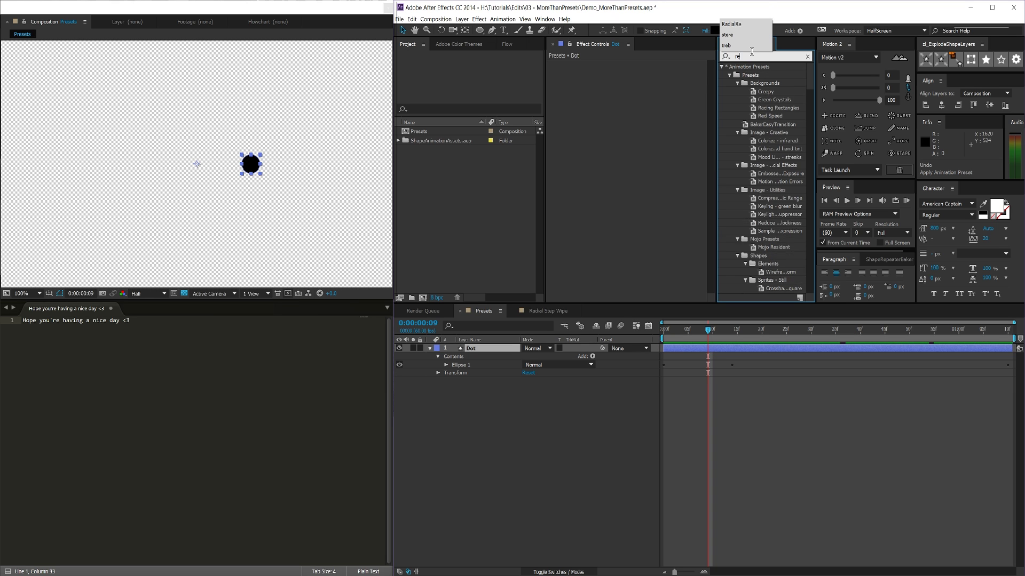
double_click(760, 91)
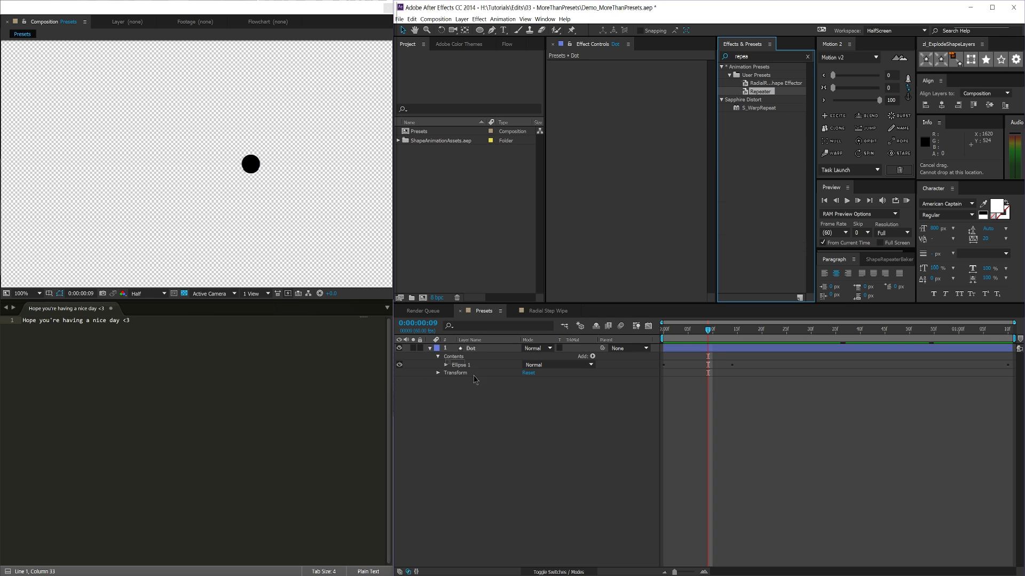
Test the repeater's copy Rotation at 34°, then delete the Cutclean Repeater group
left_click(446, 373)
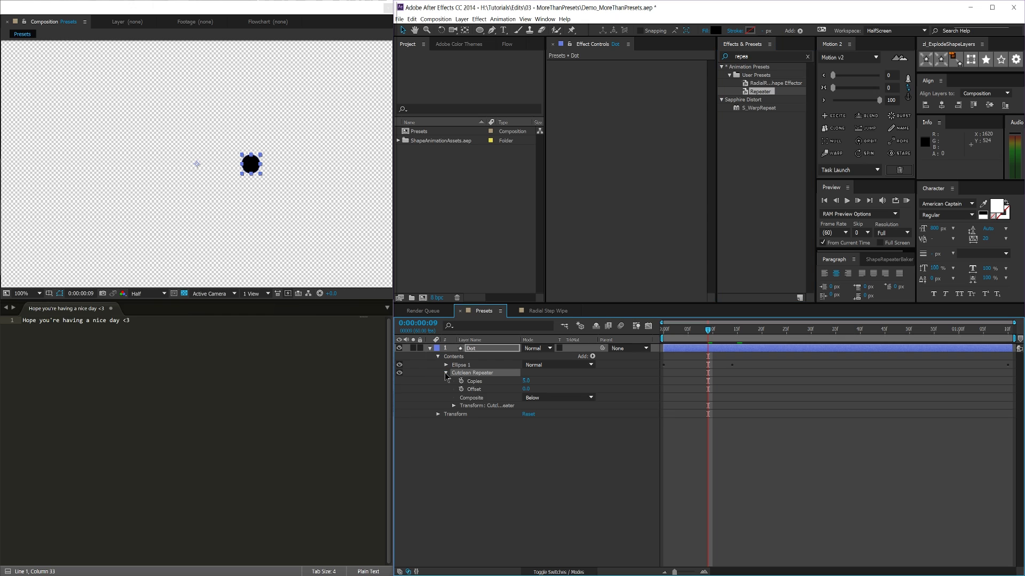
left_click(454, 406)
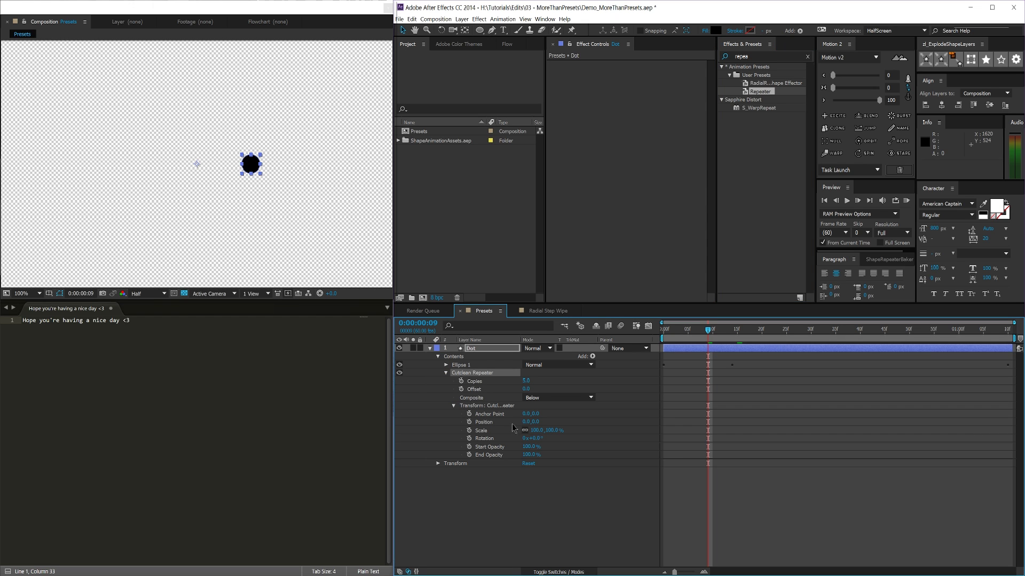
left_click_drag(535, 439, 568, 440)
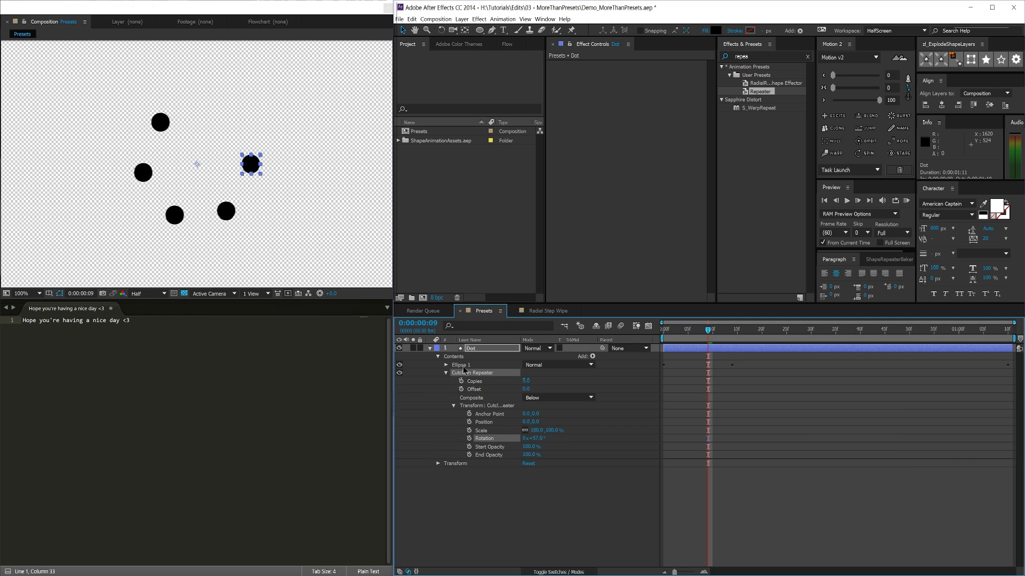
left_click(463, 373)
key("Delete")
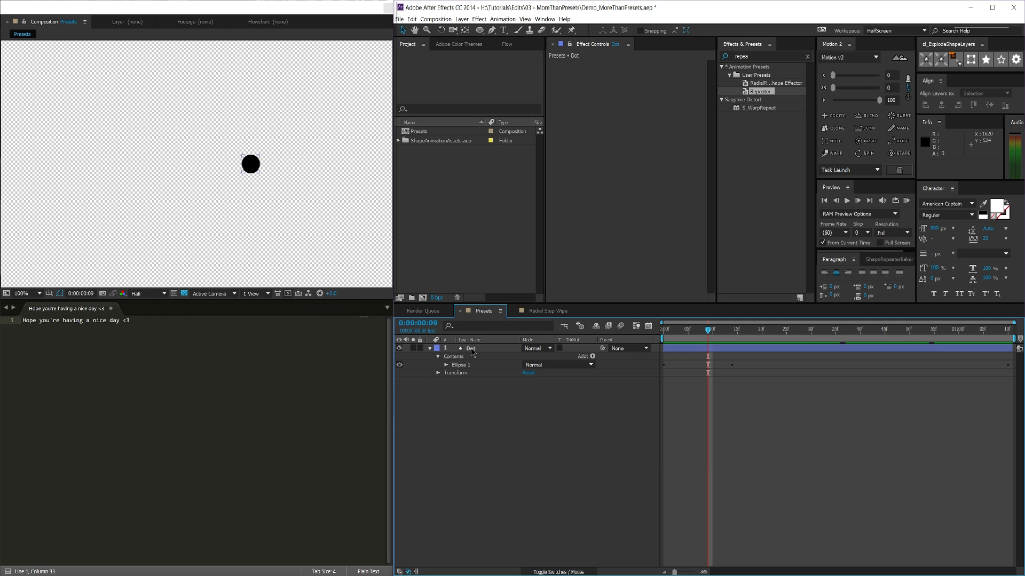
Add a red Stroke layer style to Dot, thickening it to about 16.5
right_click(470, 351)
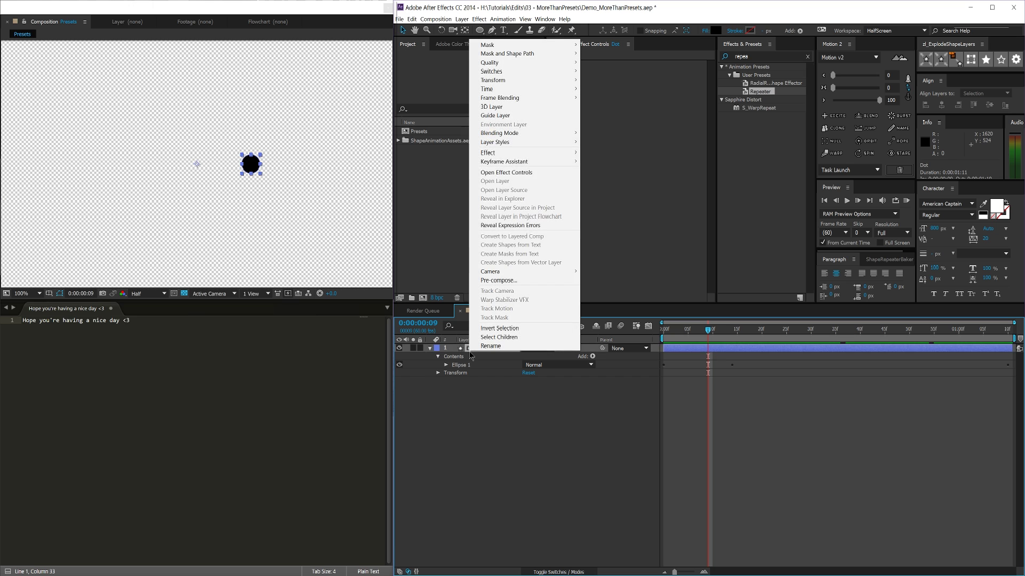
mouse_move(515, 143)
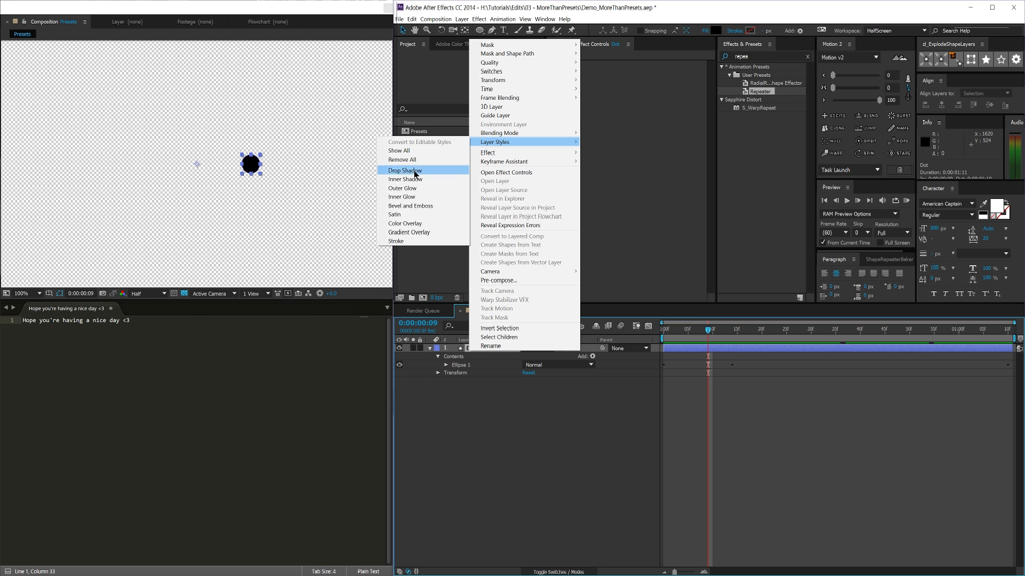
left_click(409, 242)
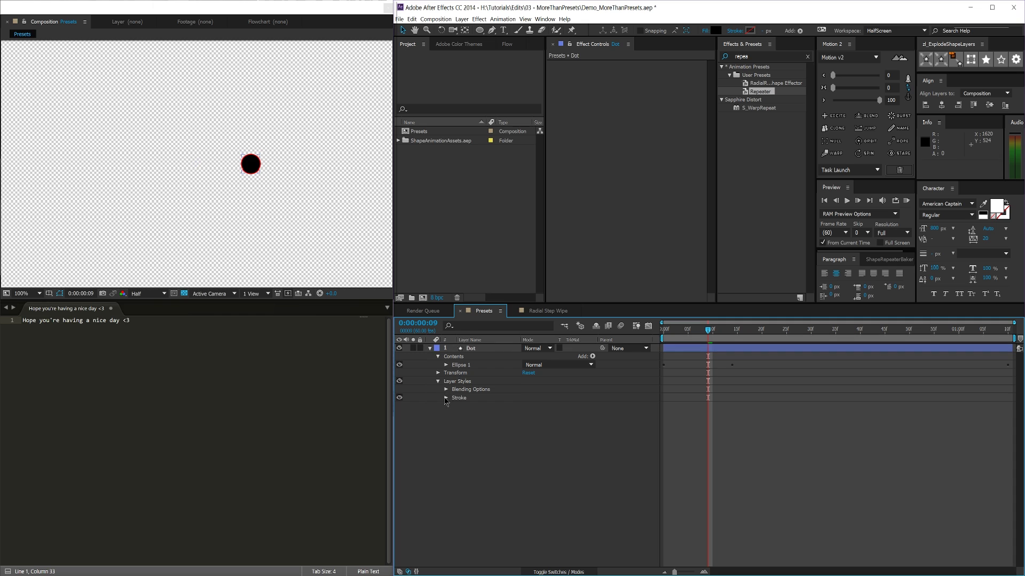
left_click_drag(525, 422, 593, 426)
left_click(535, 531)
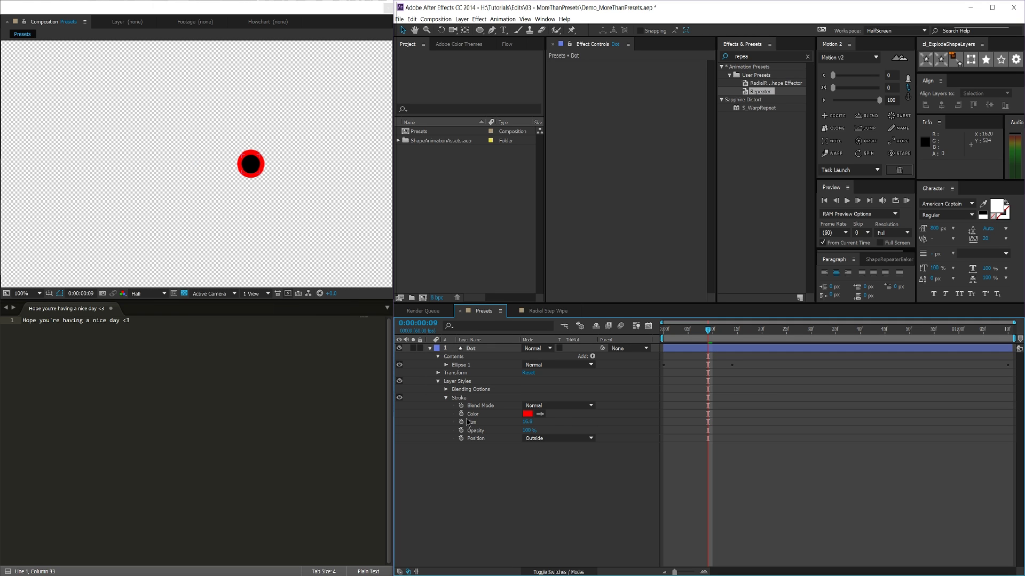
Inspect the Dot layer's Layer Styles group, Stroke style and Blending Options
left_click(454, 382)
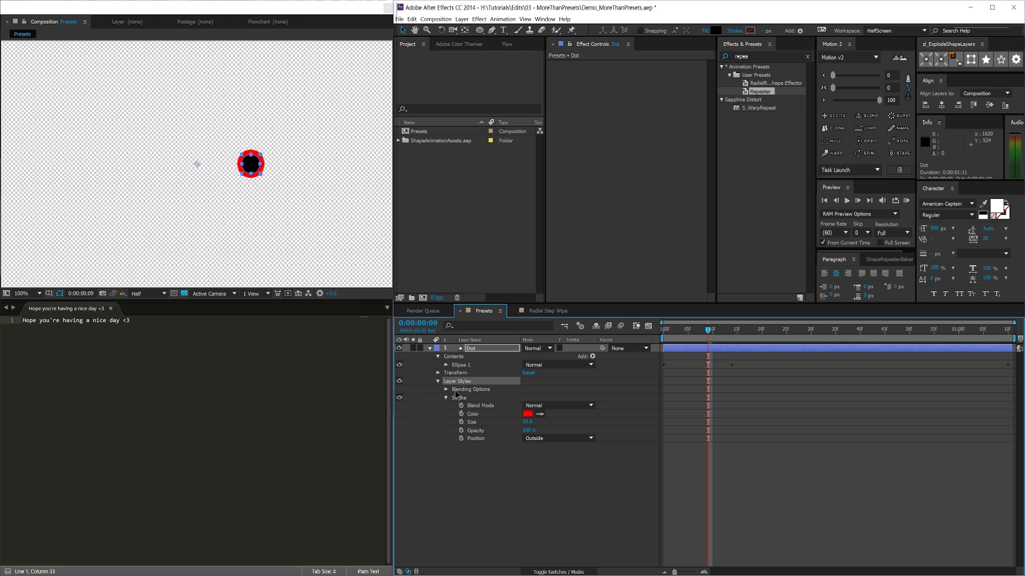
left_click(456, 398)
left_click(446, 398)
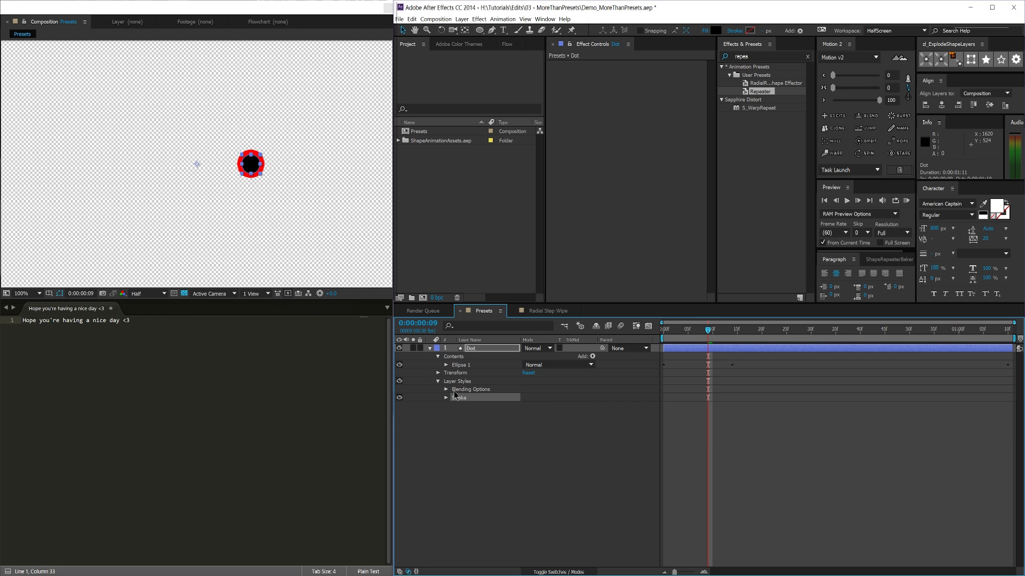
left_click(454, 382)
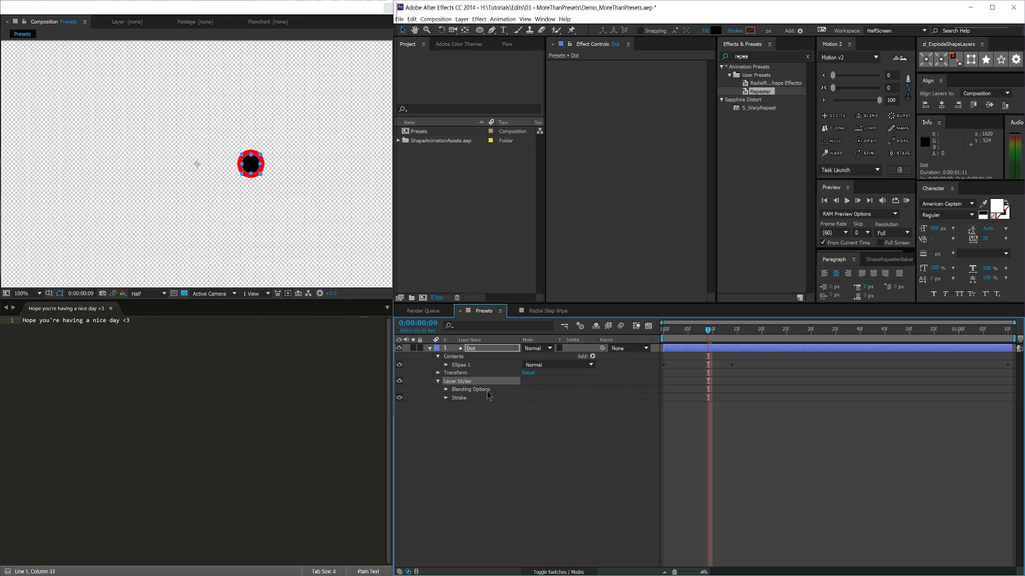
left_click(472, 401)
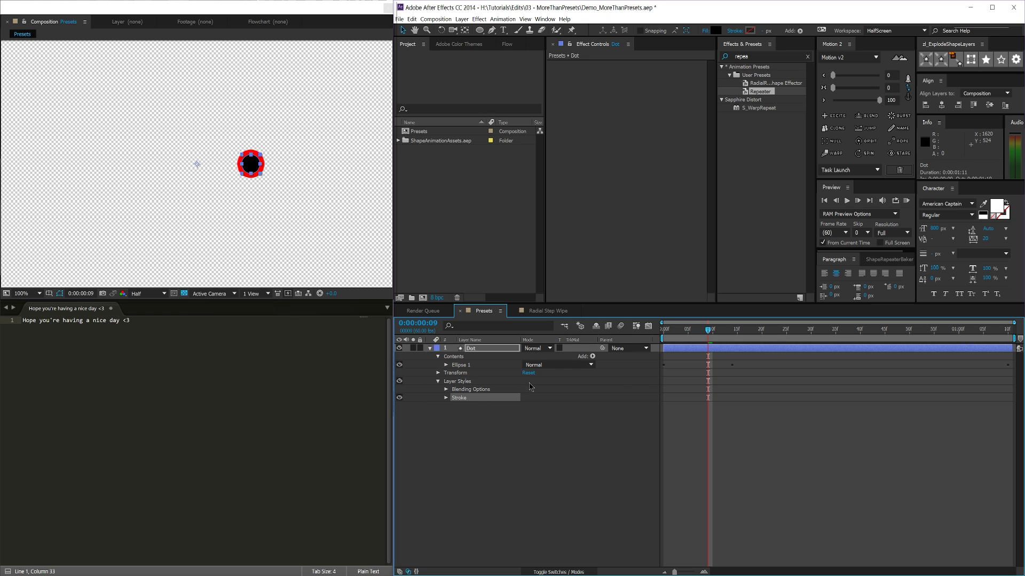
left_click(446, 398)
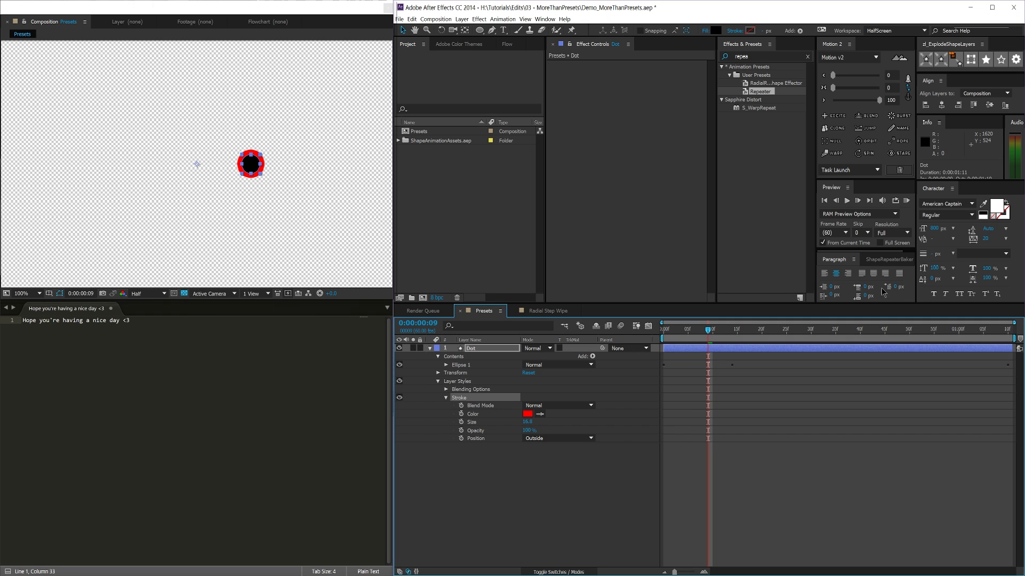
left_click(457, 382)
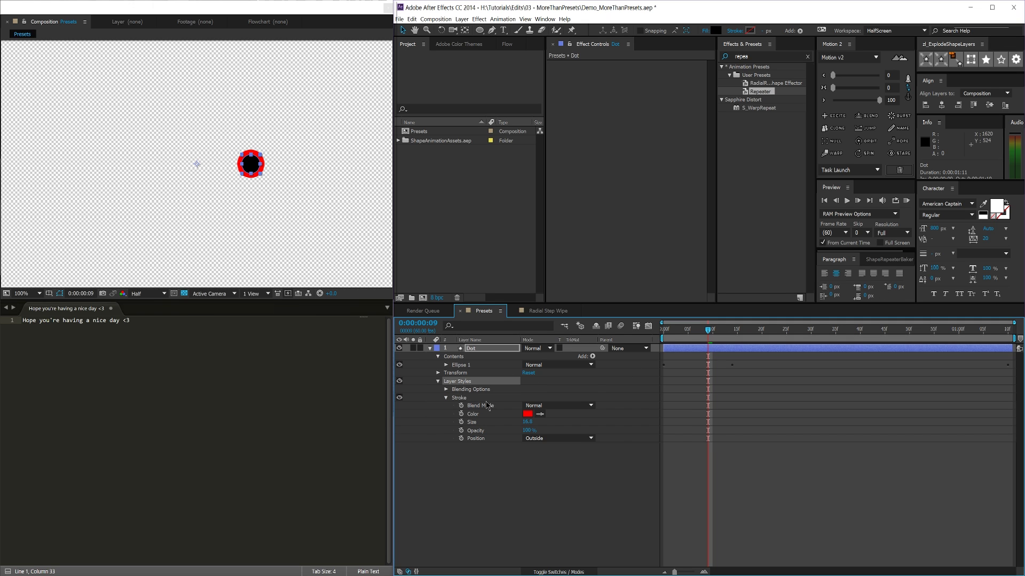
left_click(465, 393)
left_click(462, 400)
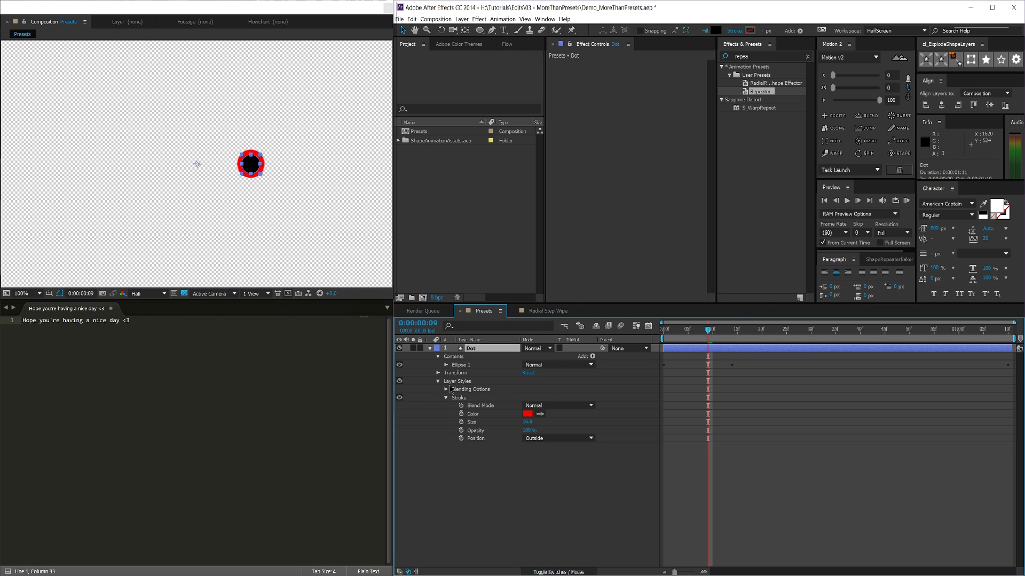
Delete the Stroke style and then the whole Layer Styles group from Dot
left_click(460, 398)
key("Delete")
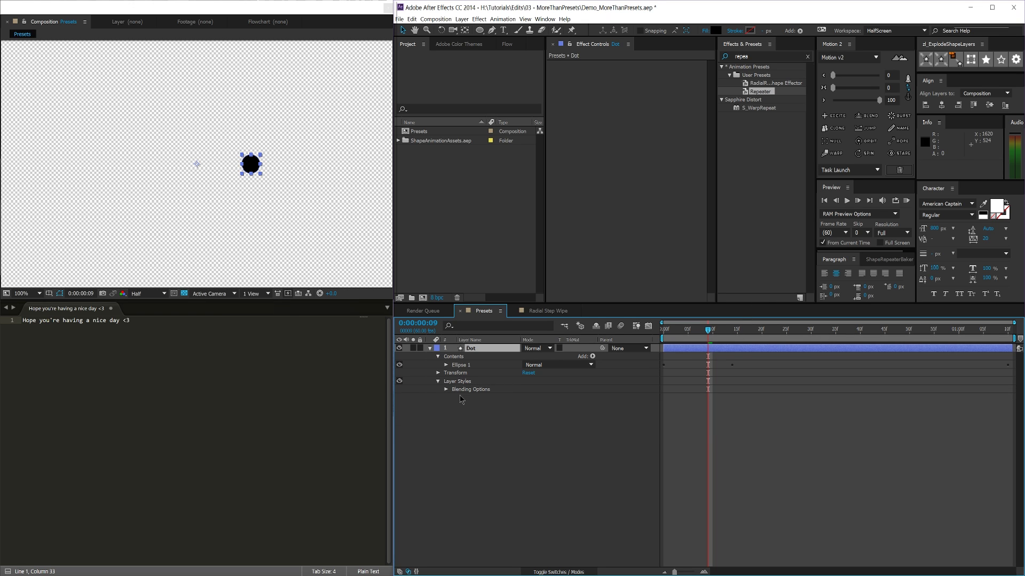
left_click(460, 382)
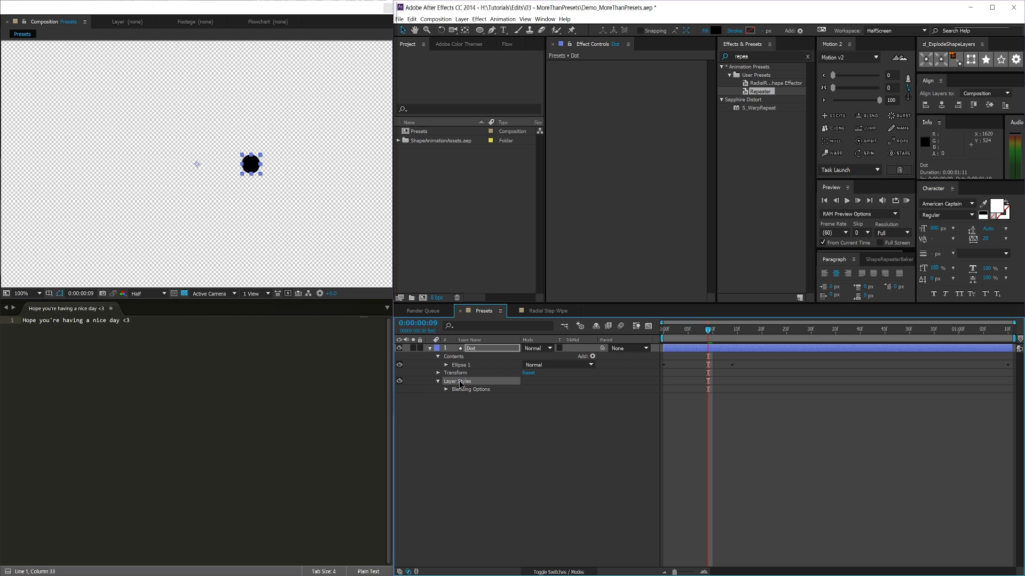
key("Delete")
Apply a Slider Control effect to the Dot layer from Effects & Presets
left_click(482, 409)
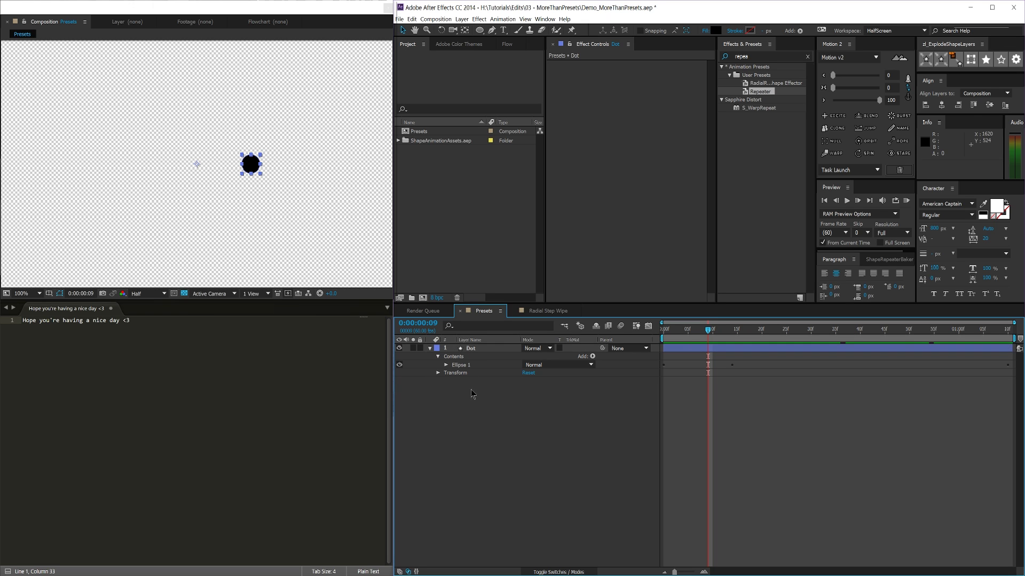
left_click(487, 357)
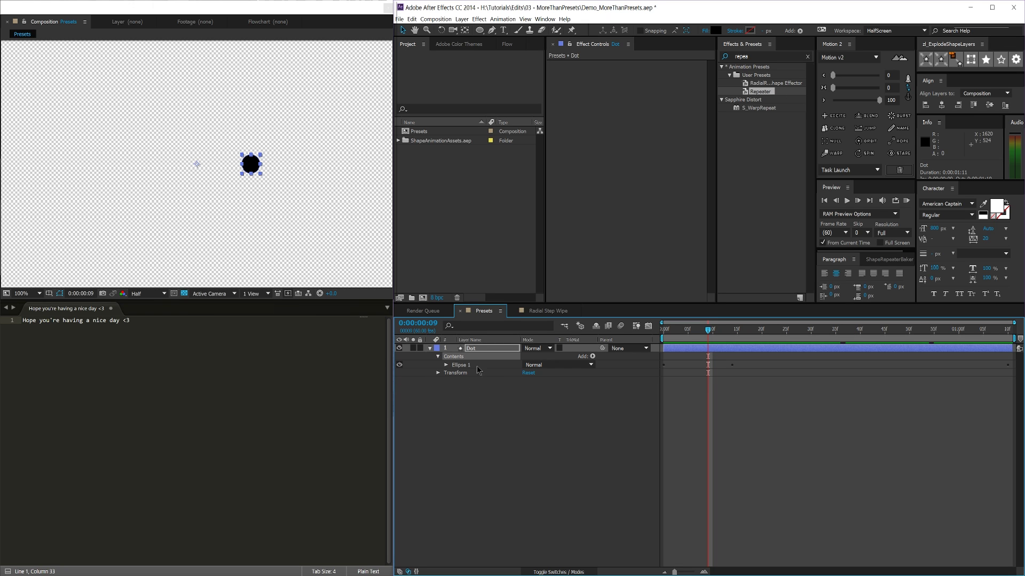
left_click(746, 56)
type("slid")
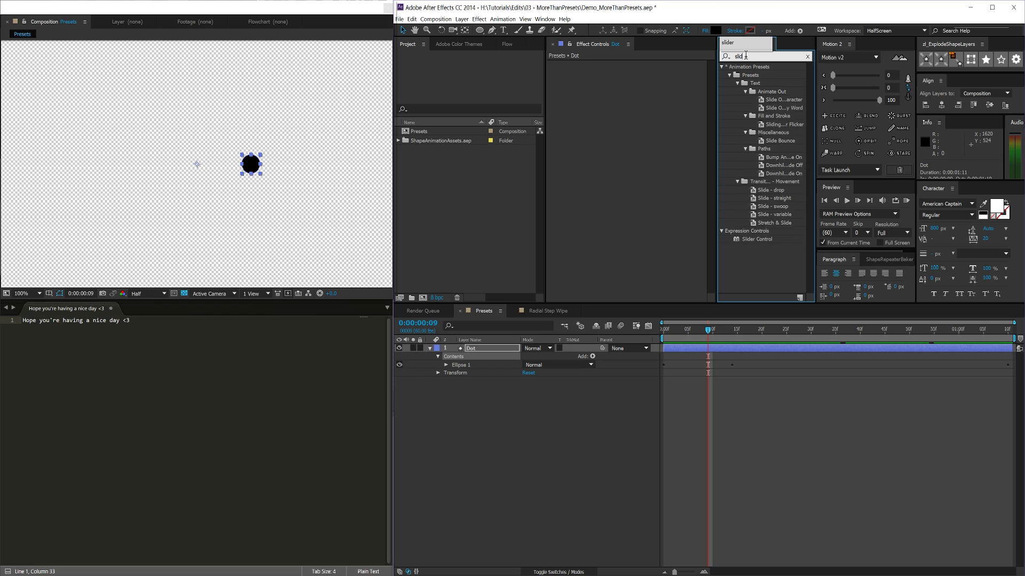
type("er")
left_click_drag(756, 75, 490, 352)
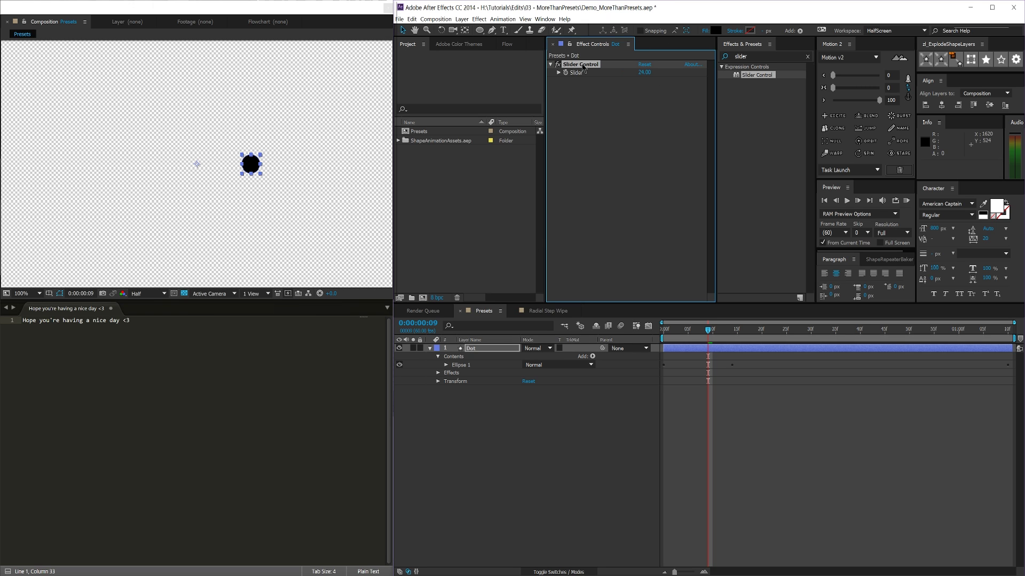
Save Ellipse 1 and the Slider Control as preset tutorial, replacing the old file, then delete Dot
left_click(460, 365)
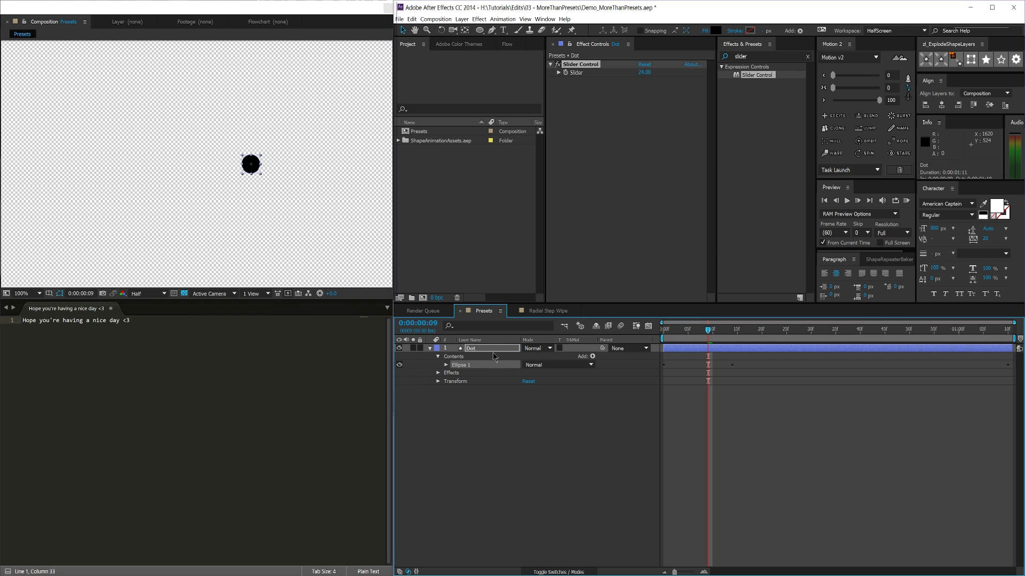
left_click(799, 297)
type("t")
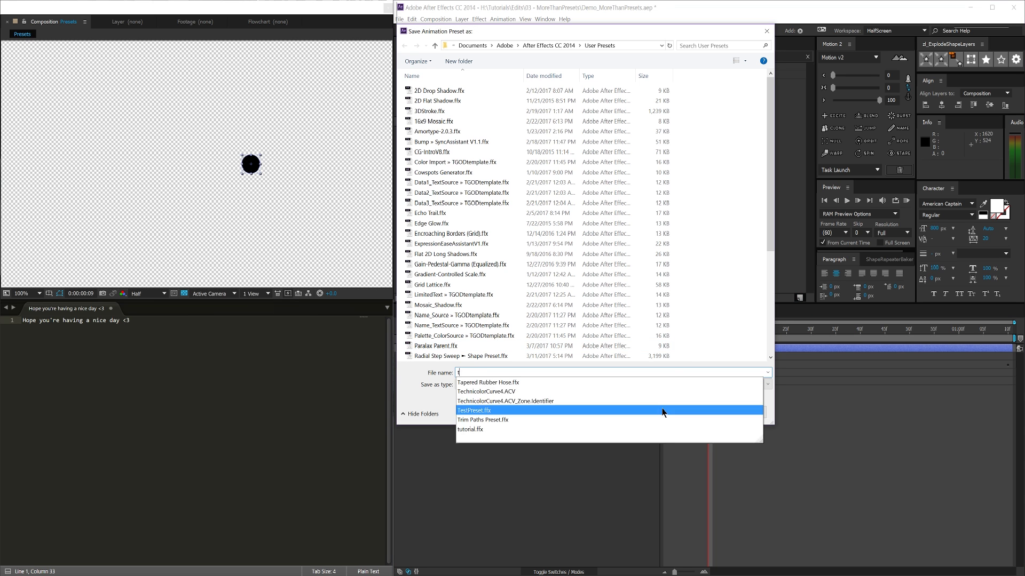
type("utorial")
key("Return")
key("Left")
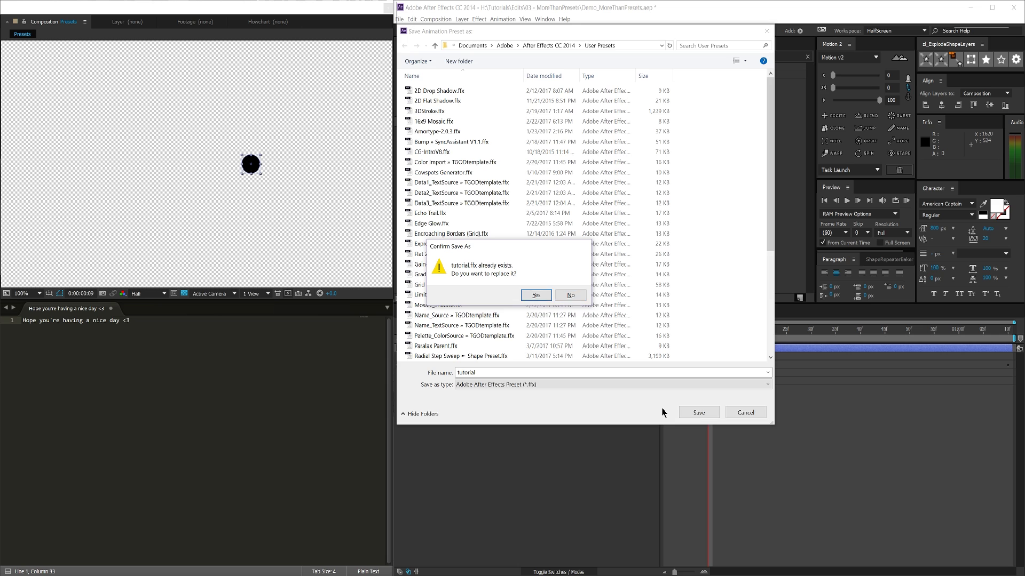
key("Return")
left_click(476, 349)
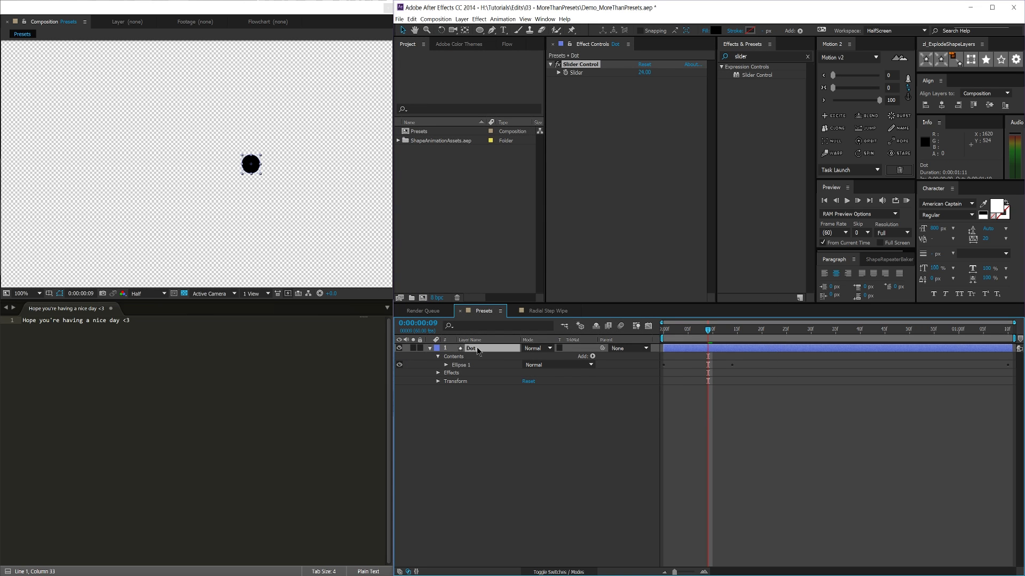
key("Delete")
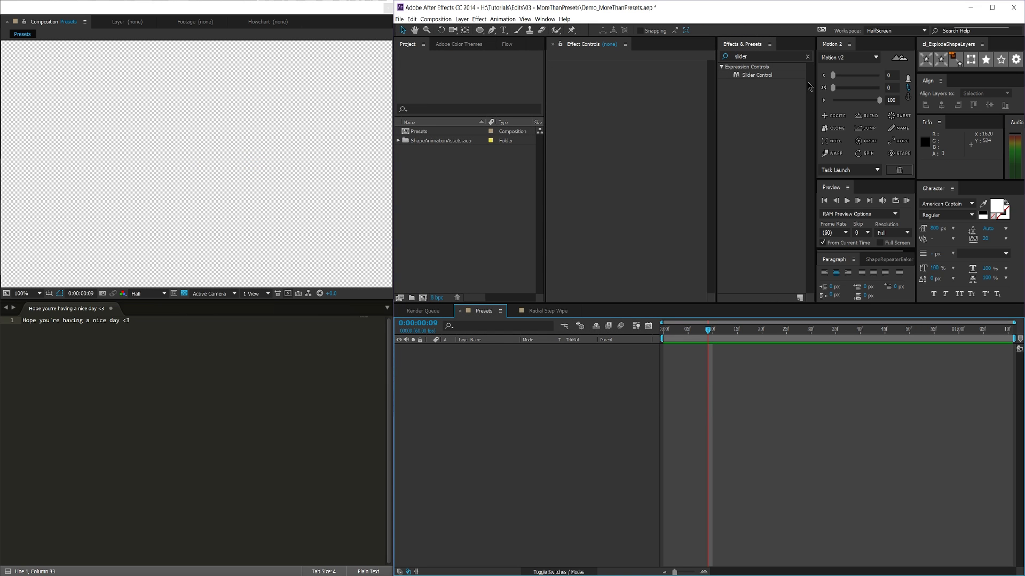
Apply the tutorial preset to create Shape Layer 1 and preview its animated ellipse
double_click(771, 56)
type("tutoria")
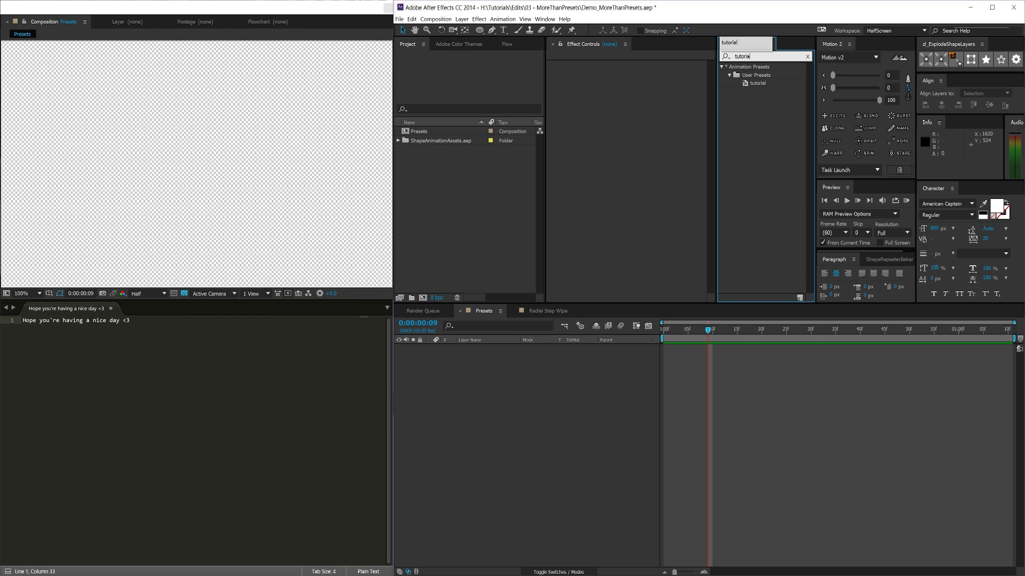
type("l")
key("Return")
double_click(756, 84)
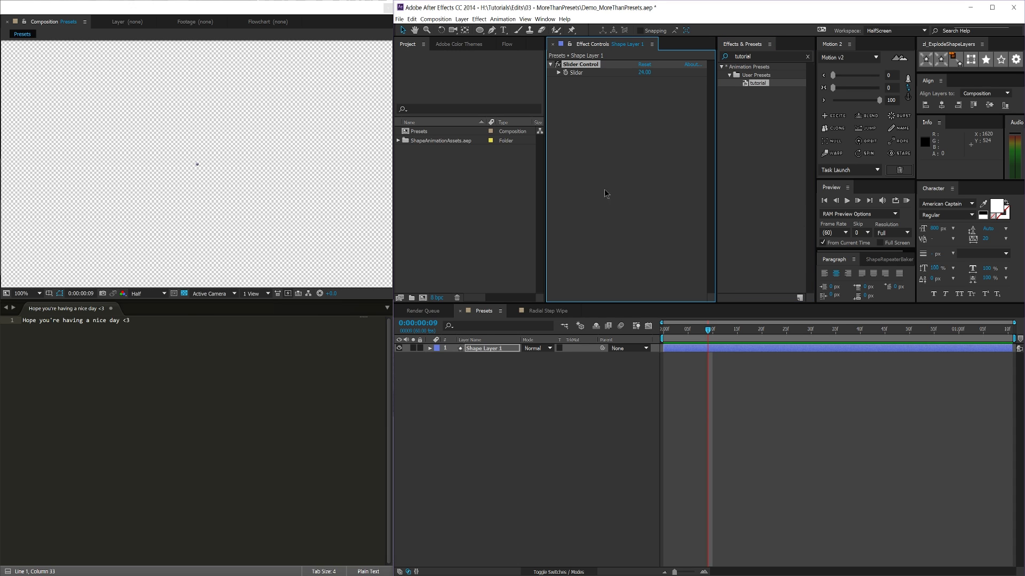
left_click(430, 348)
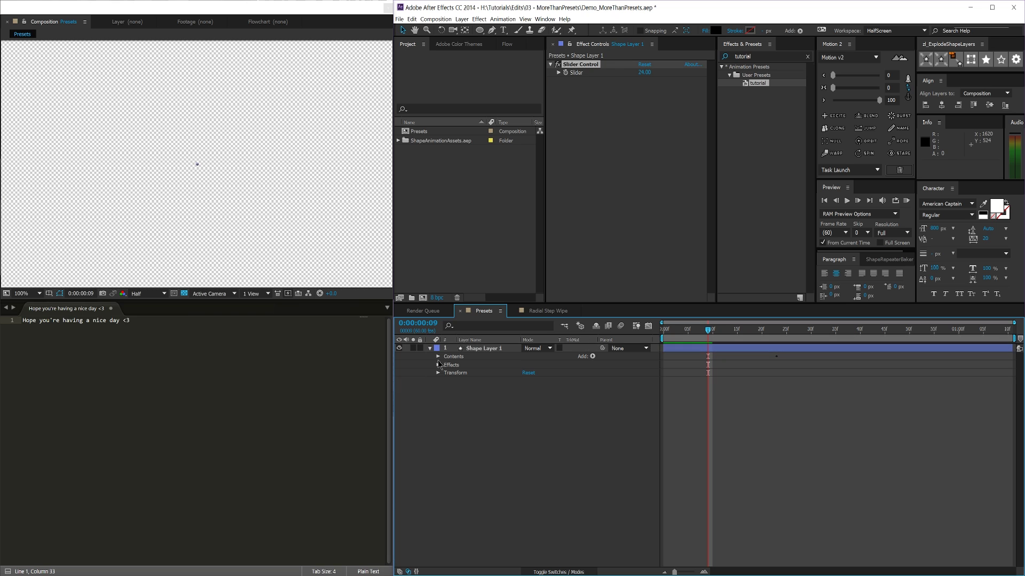
left_click(438, 356)
left_click(462, 366)
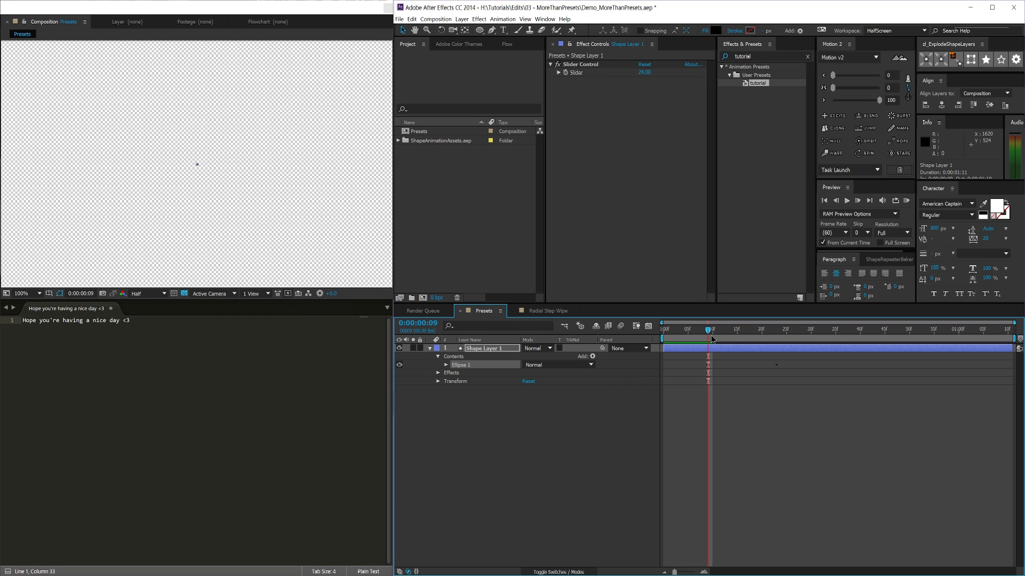
mouse_move(728, 339)
left_mouse_down()
mouse_move(770, 338)
mouse_move(689, 339)
mouse_move(736, 336)
mouse_move(695, 334)
mouse_move(708, 337)
left_mouse_up()
Shift the keyframed animation to frame 0 and extend the layer to the comp end
key("u")
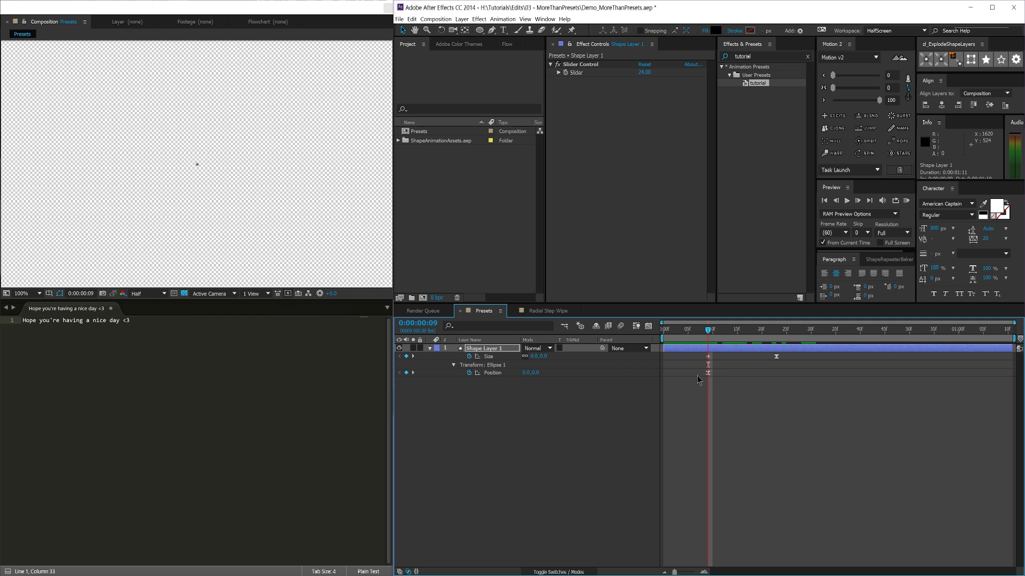
left_click_drag(723, 352, 679, 353)
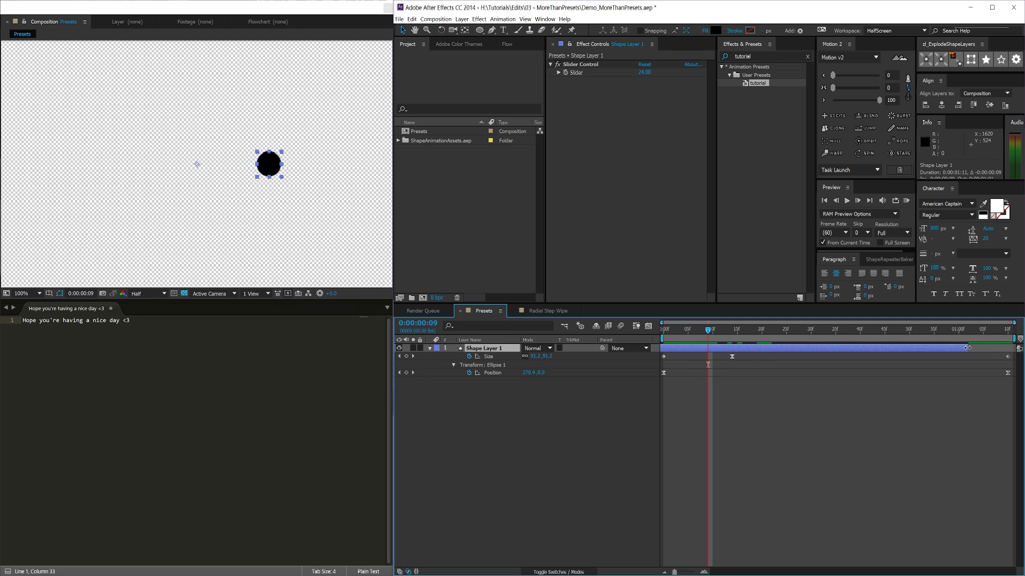
left_click_drag(967, 352, 1006, 355)
left_click_drag(663, 331, 701, 353)
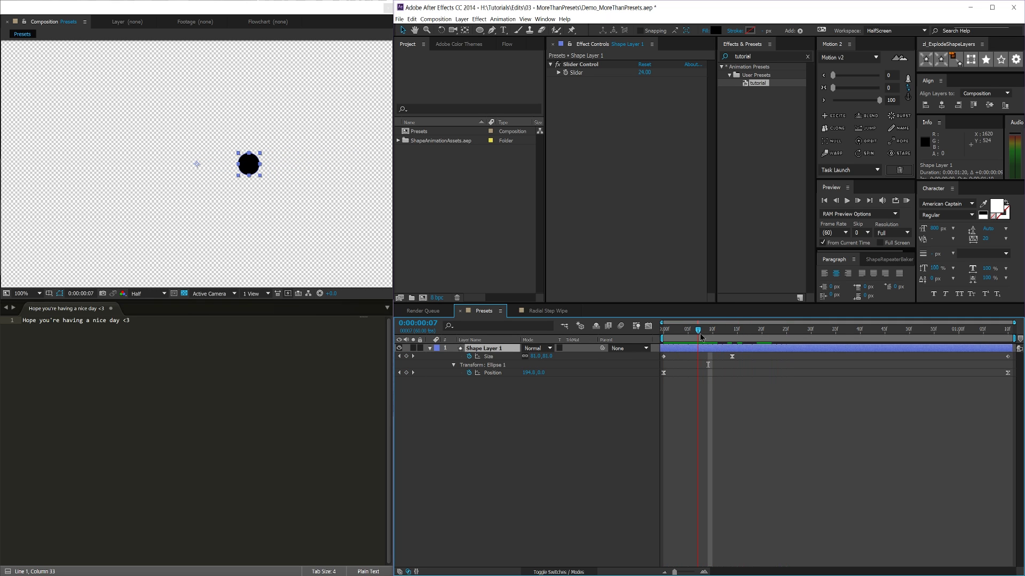
left_click(581, 65)
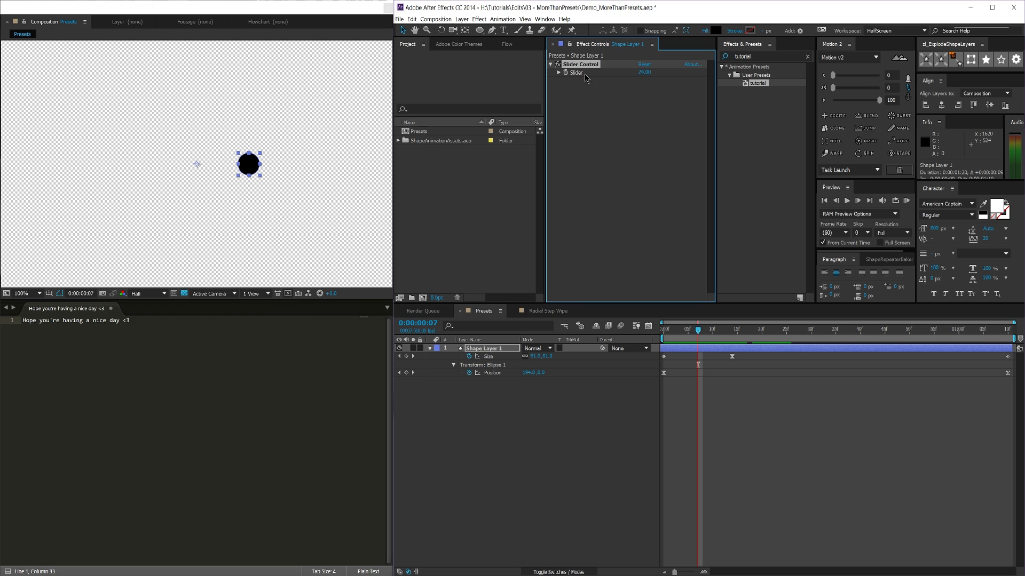
left_click(482, 349)
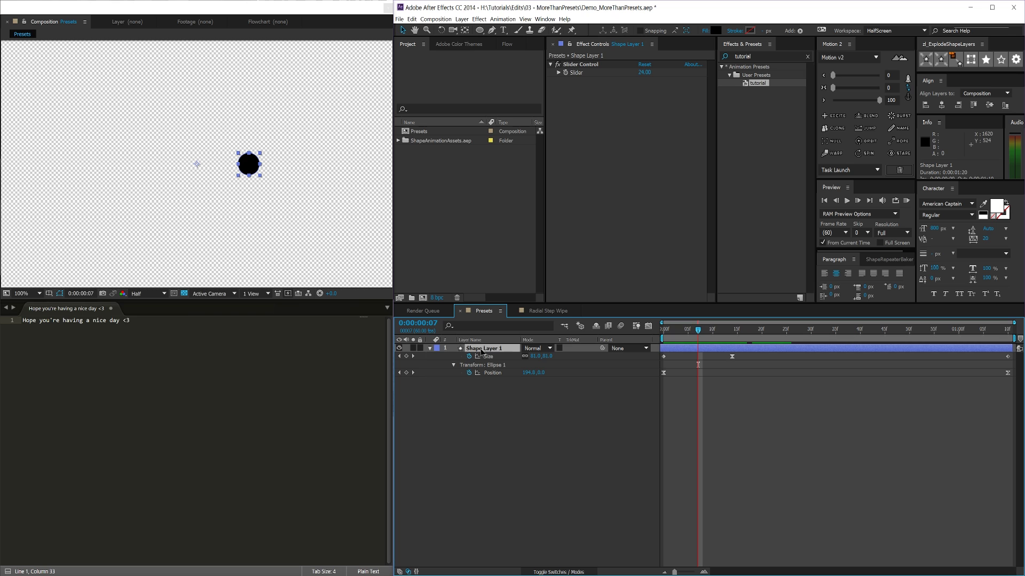
Delete Shape Layer 1, then apply and preview the radial step preset in Radial Step Wipe
key("Delete")
left_click(526, 309)
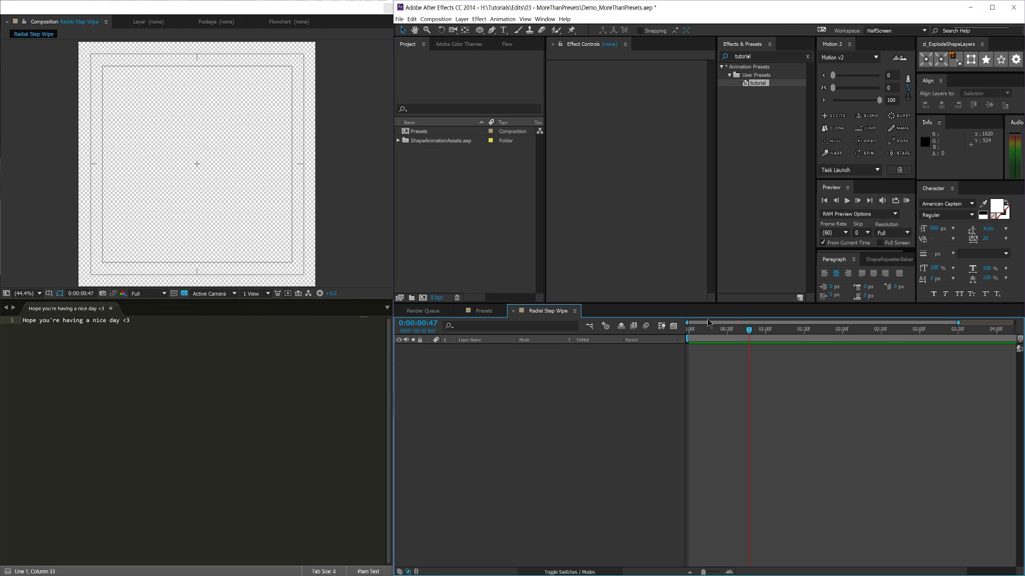
double_click(756, 56)
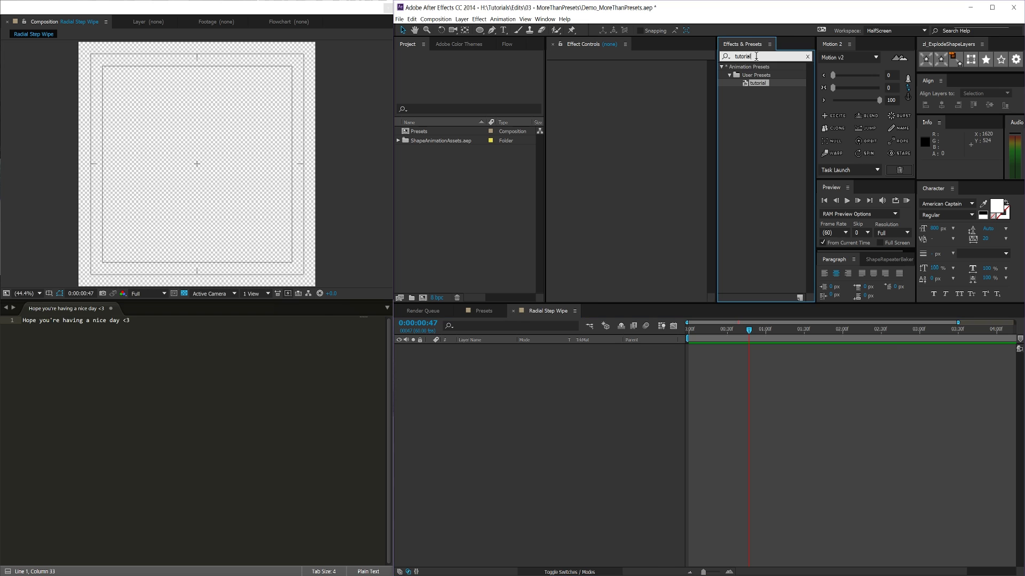
type("radial st")
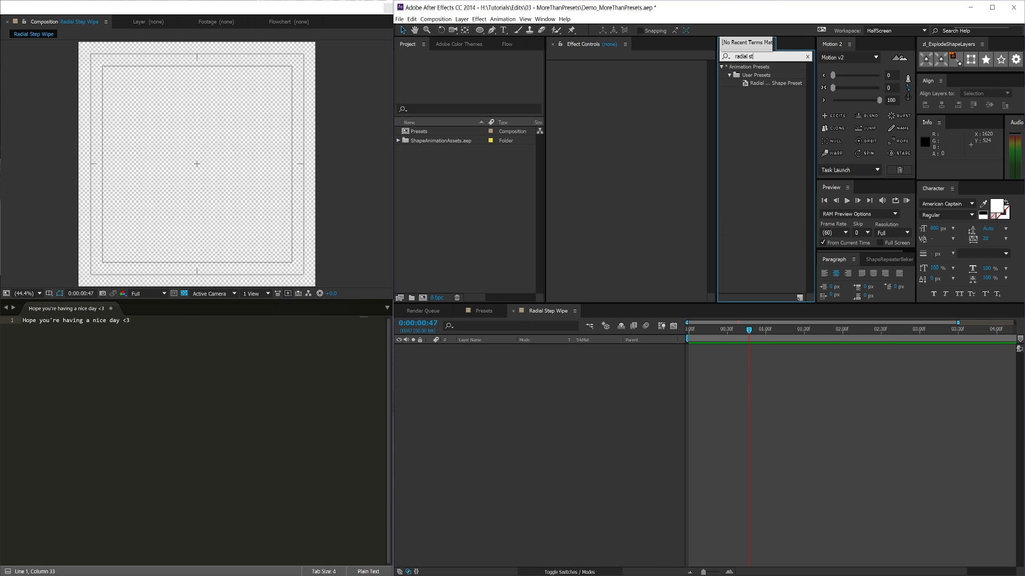
type("ep")
double_click(772, 84)
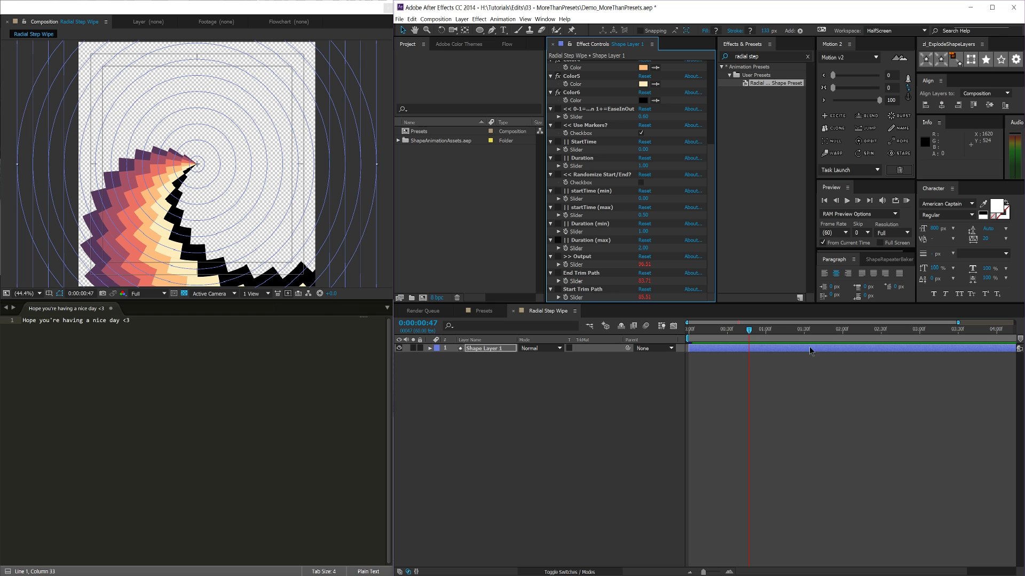
key("space")
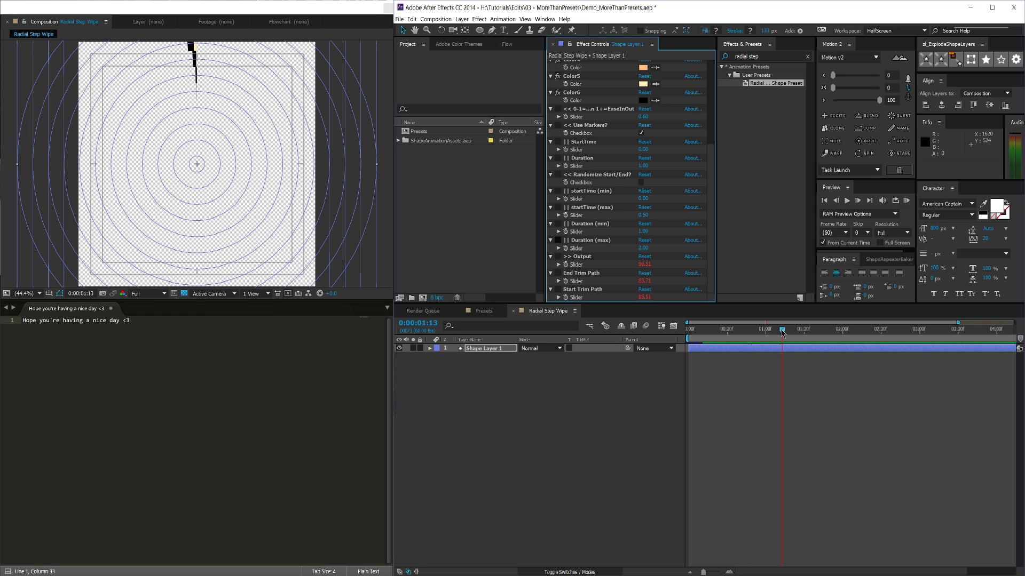
left_click_drag(764, 331, 721, 330)
left_click(484, 311)
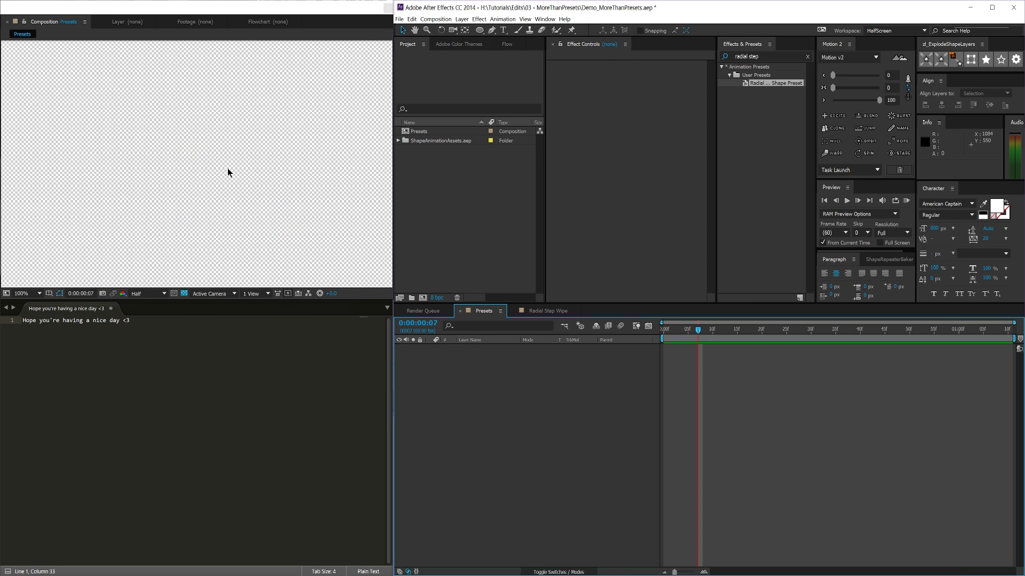